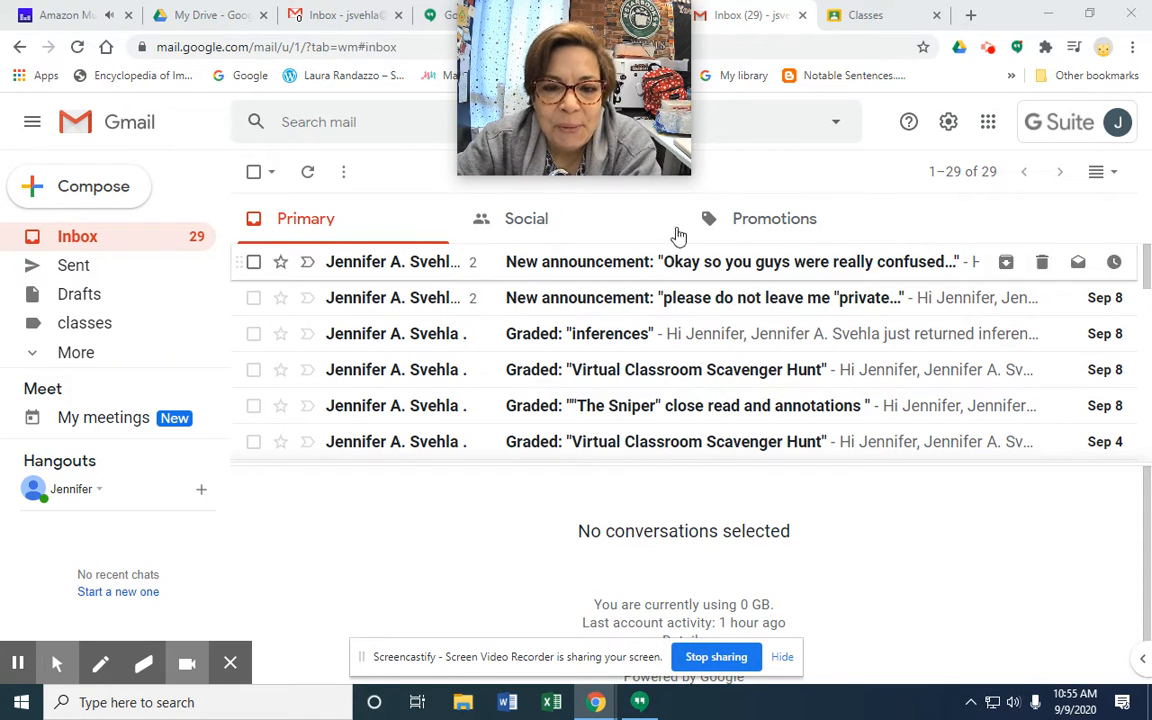
Open the "Okay so you guys were really confused..." announcement and start a filter for messages from the same sender
drag(643, 268, 643, 273)
click(640, 266)
scroll(687, 545, down, 1)
scroll(760, 565, up, 1)
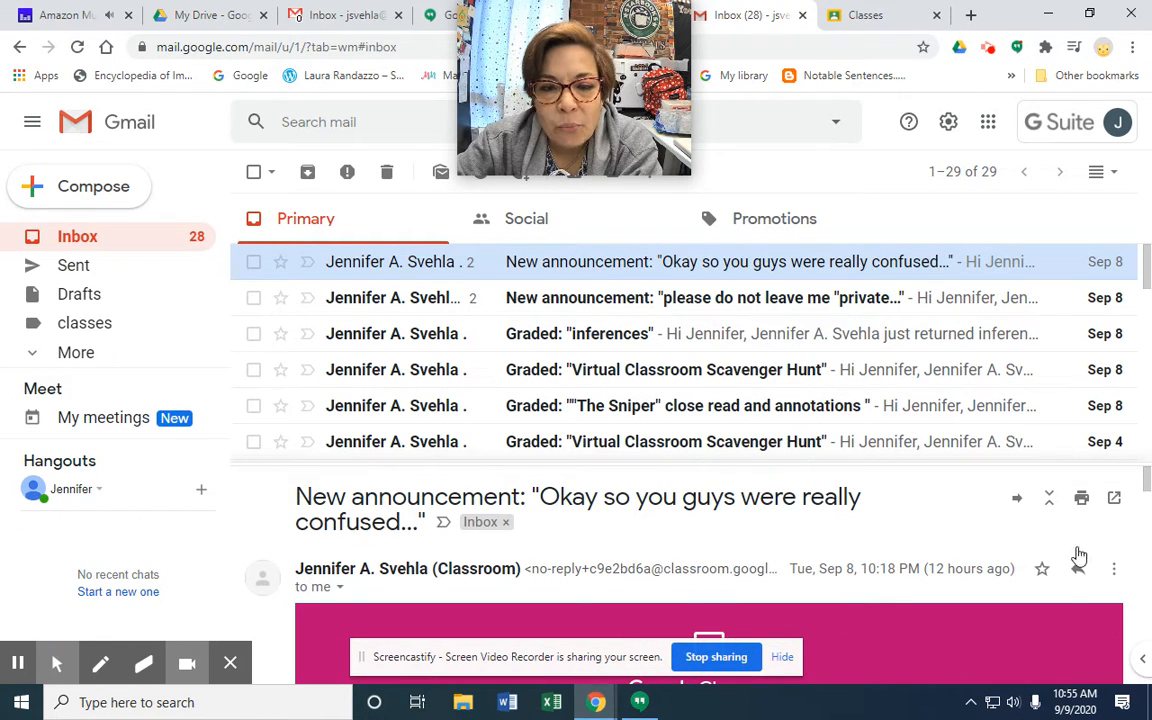
click(1126, 578)
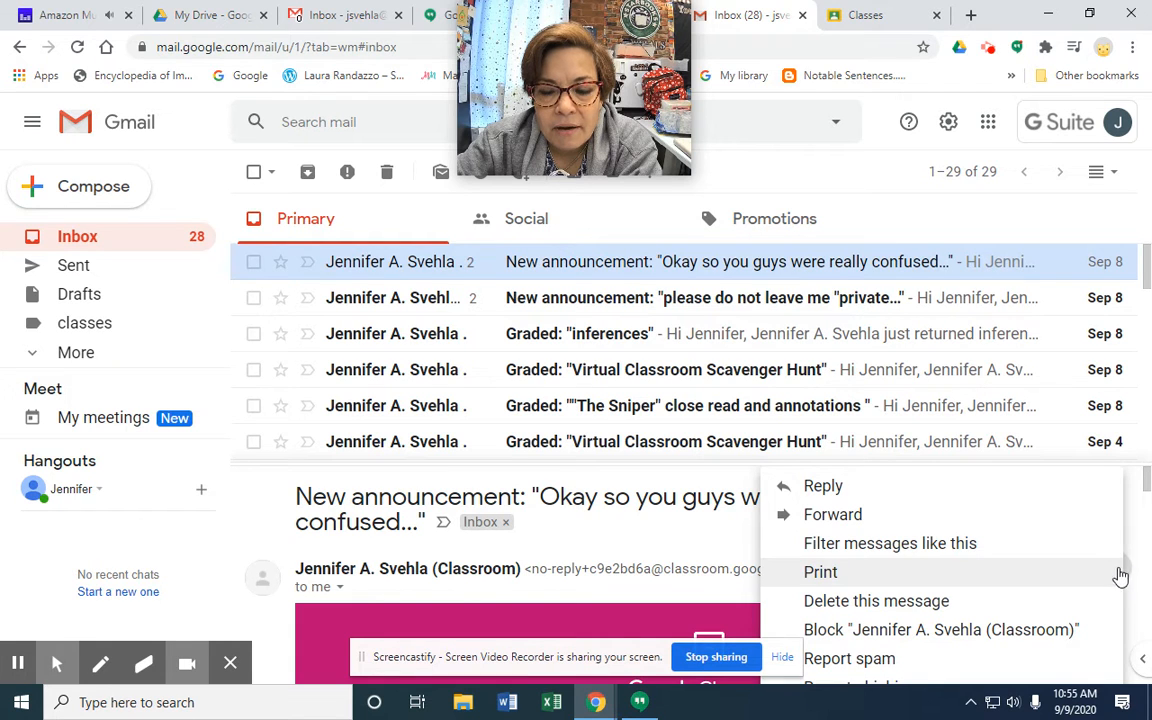
click(910, 546)
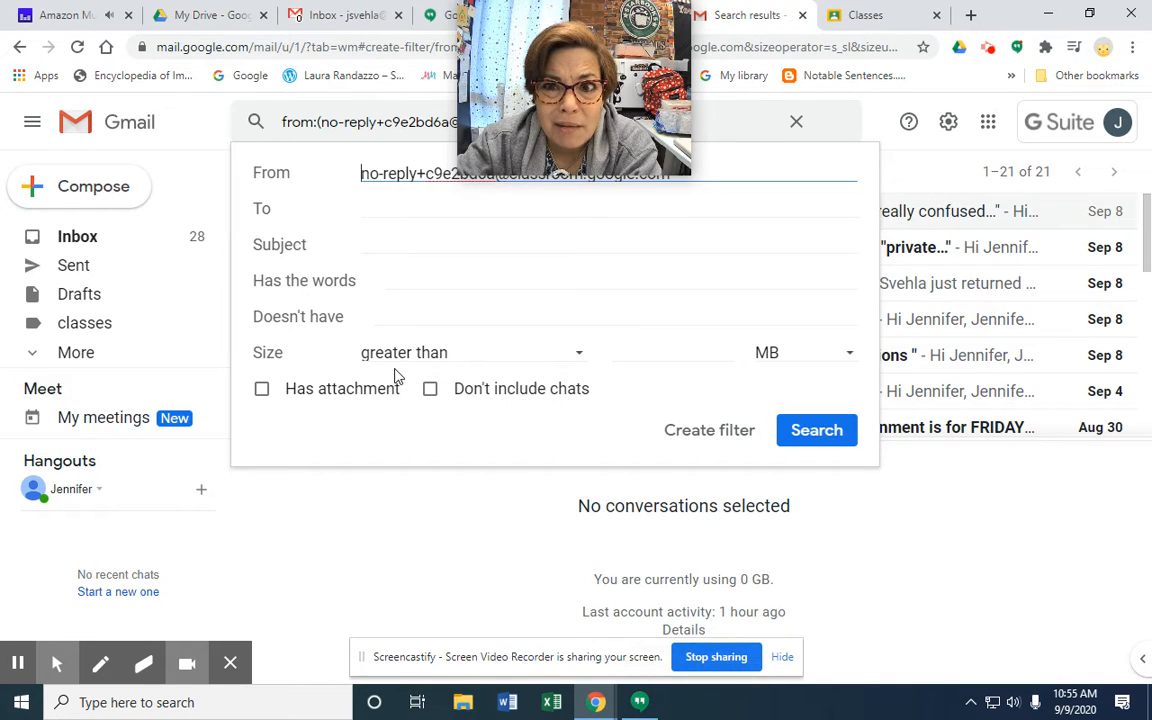
click(708, 436)
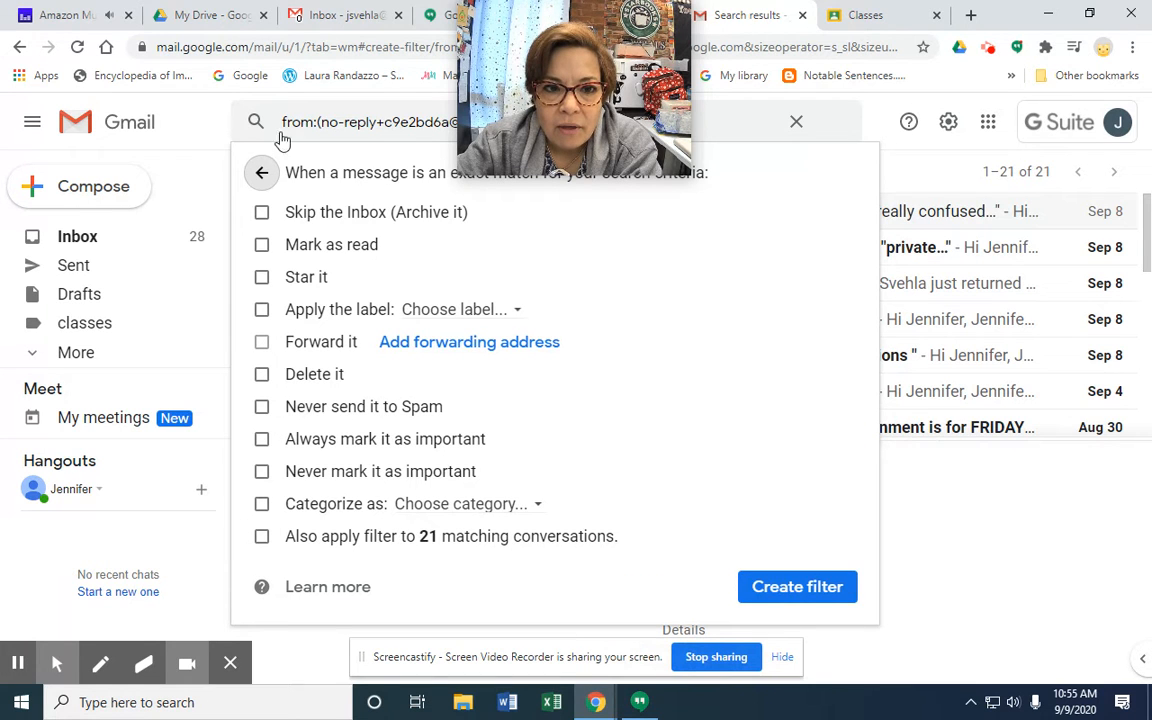
Set the filter to skip the inbox and apply a new label named "classroom notifications"
click(261, 212)
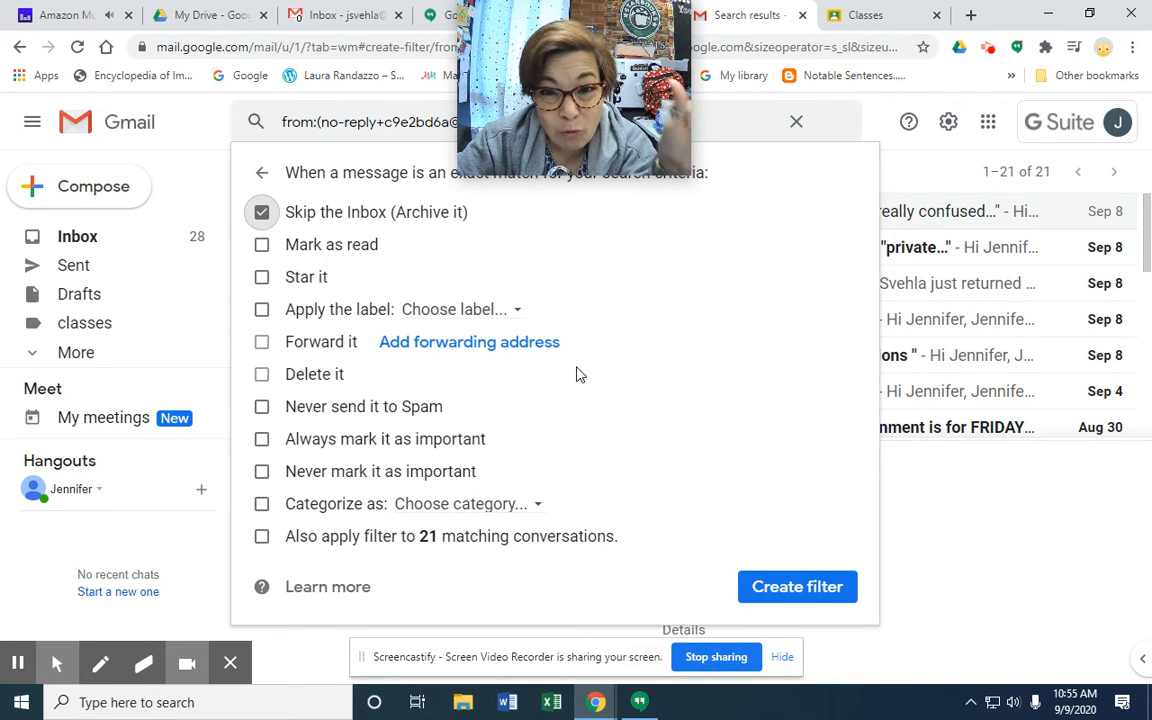
click(515, 310)
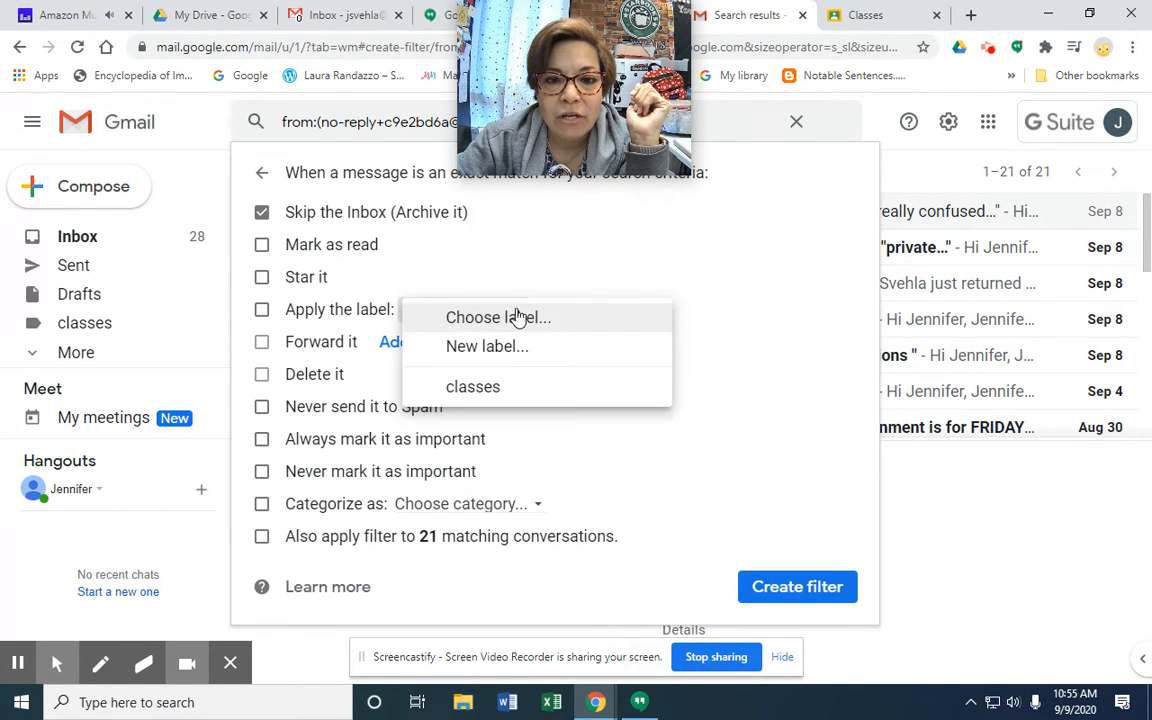
click(477, 347)
text(cl)
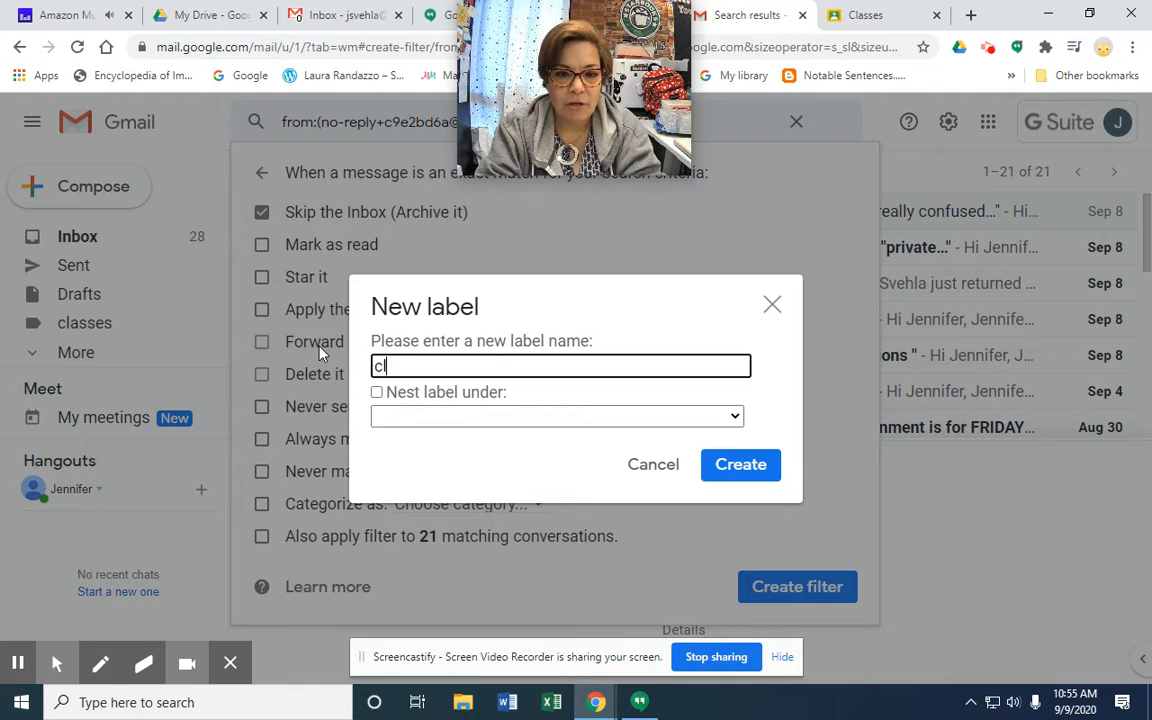
text(assro)
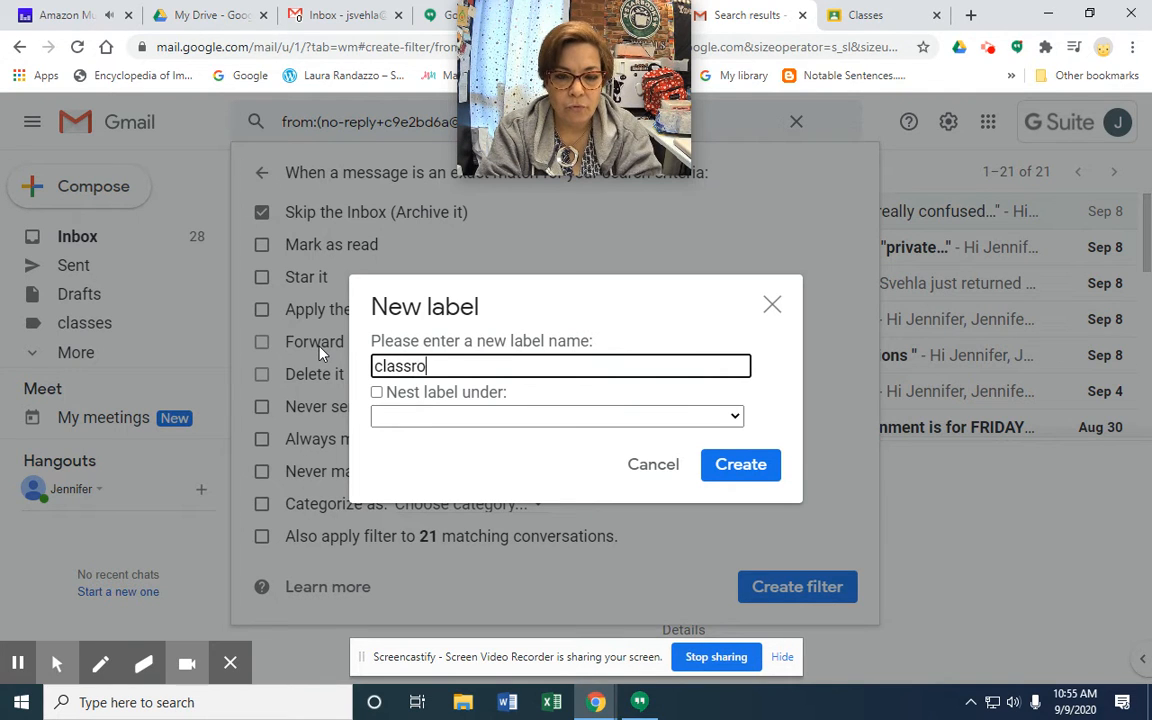
text(om notifications)
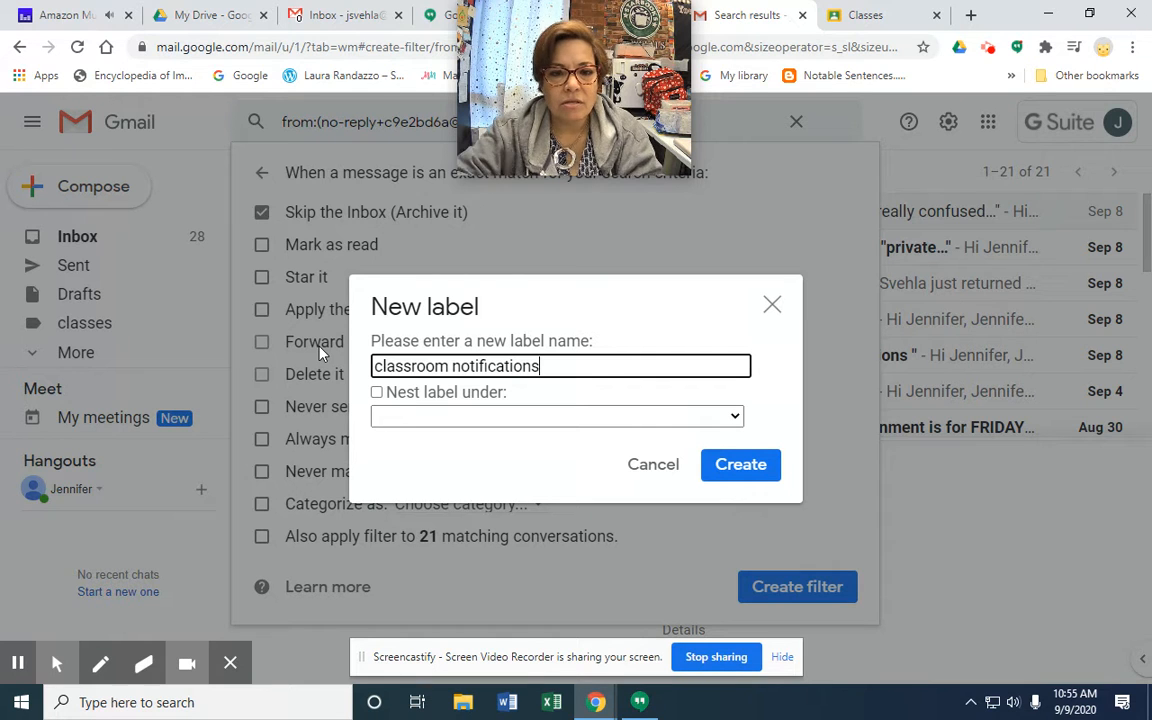
click(760, 469)
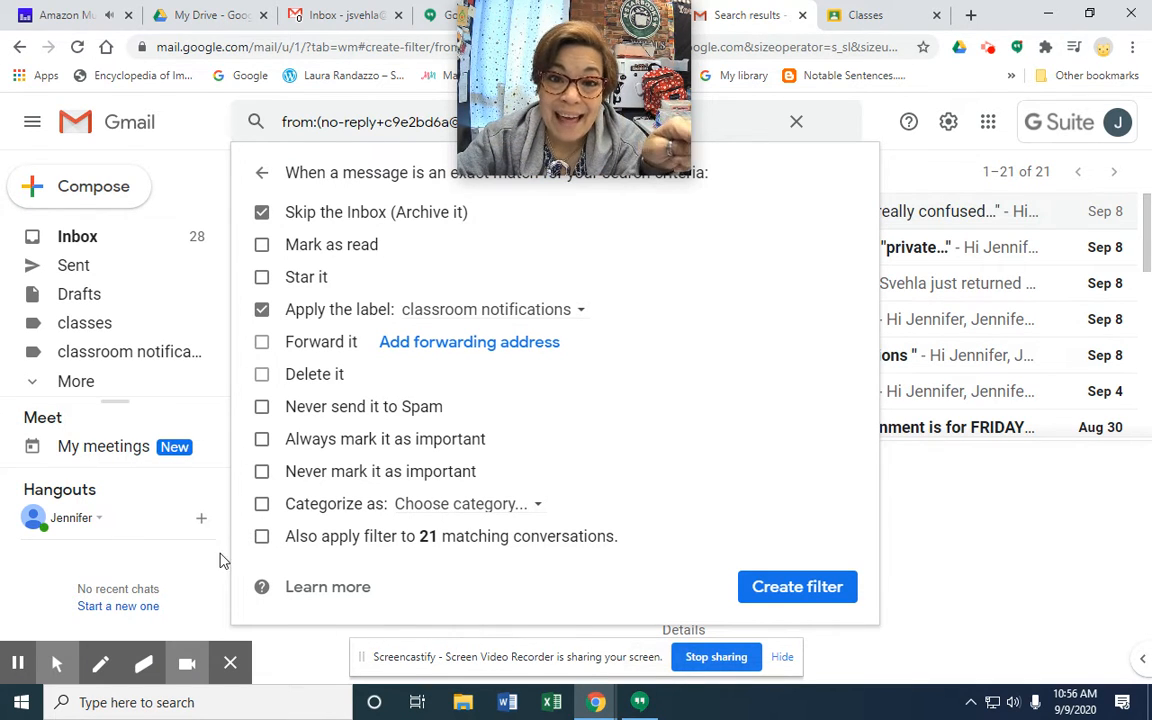
Include the existing matching conversations in the filter and create it
click(262, 537)
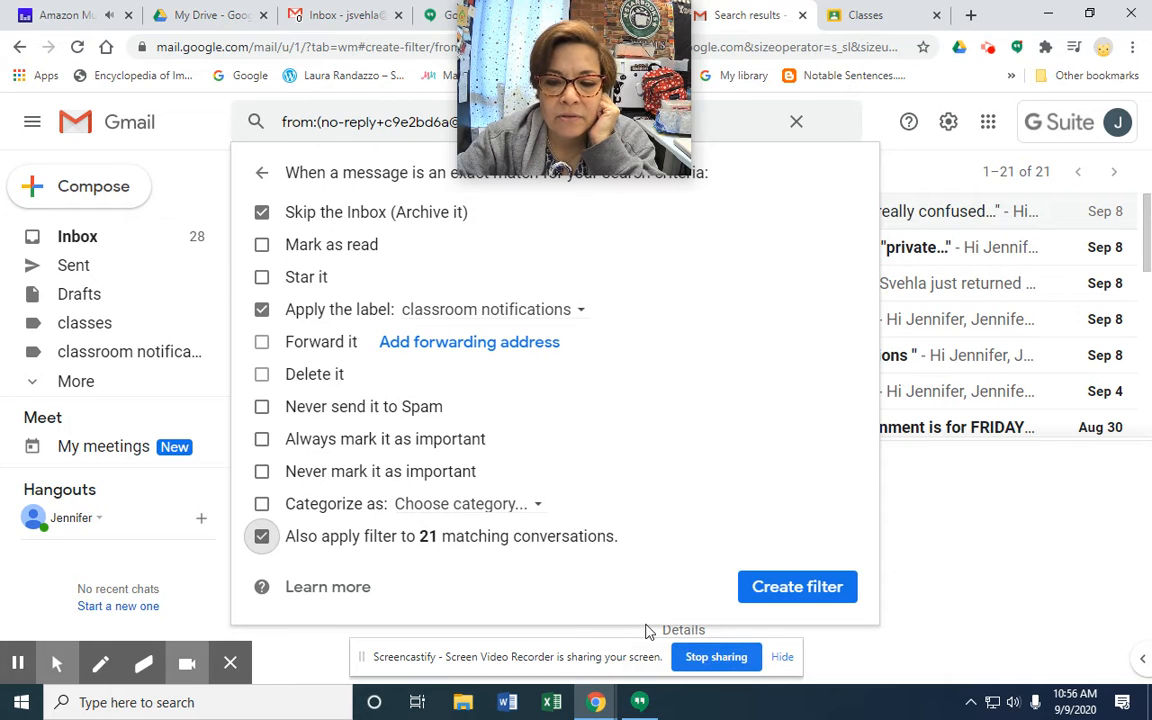
click(785, 590)
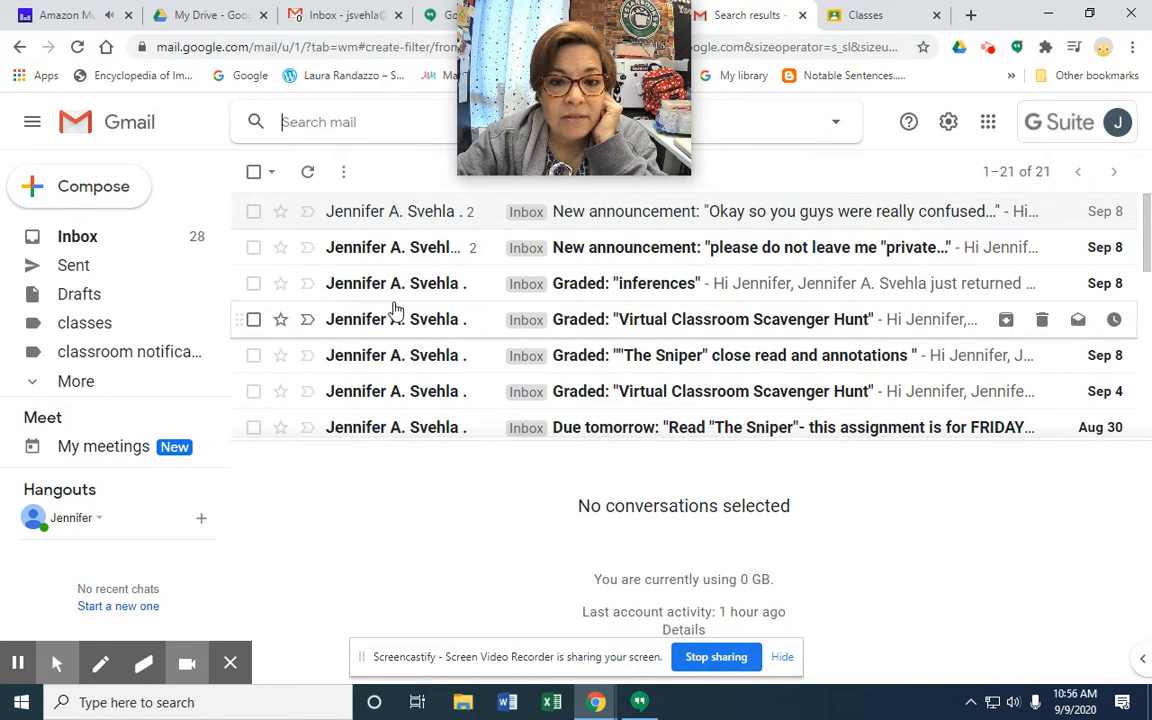
scroll(325, 273, down, 2)
scroll(325, 285, down, 5)
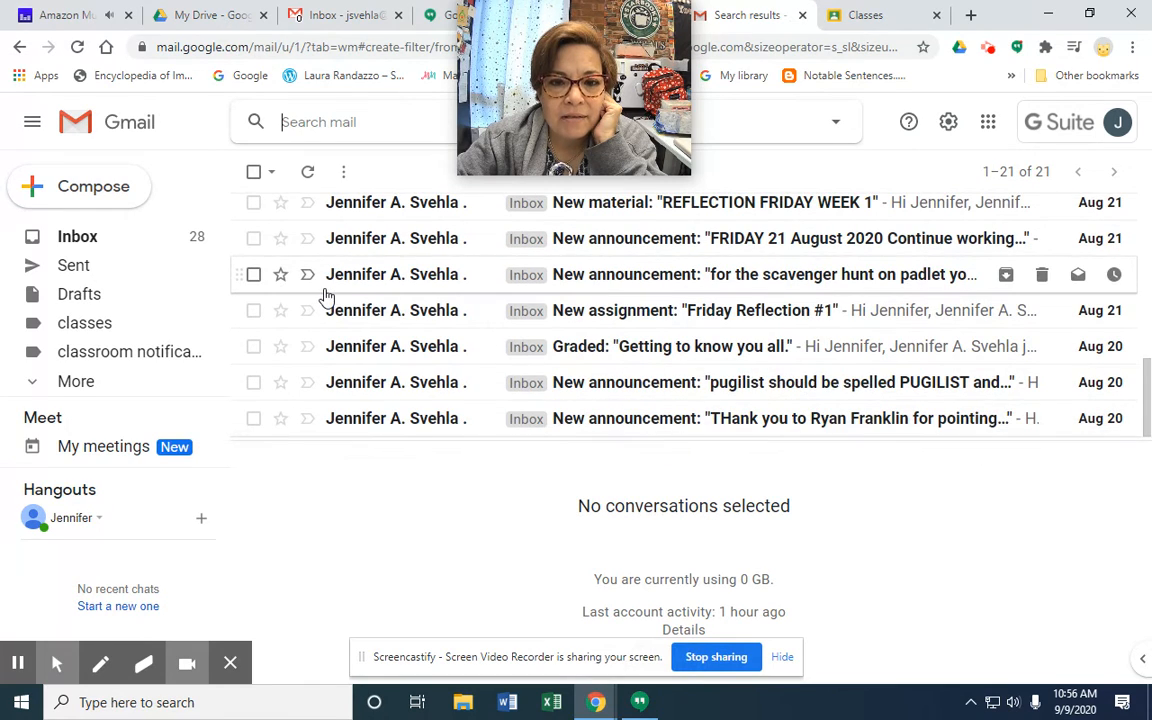
scroll(325, 290, up, 5)
scroll(330, 290, up, 3)
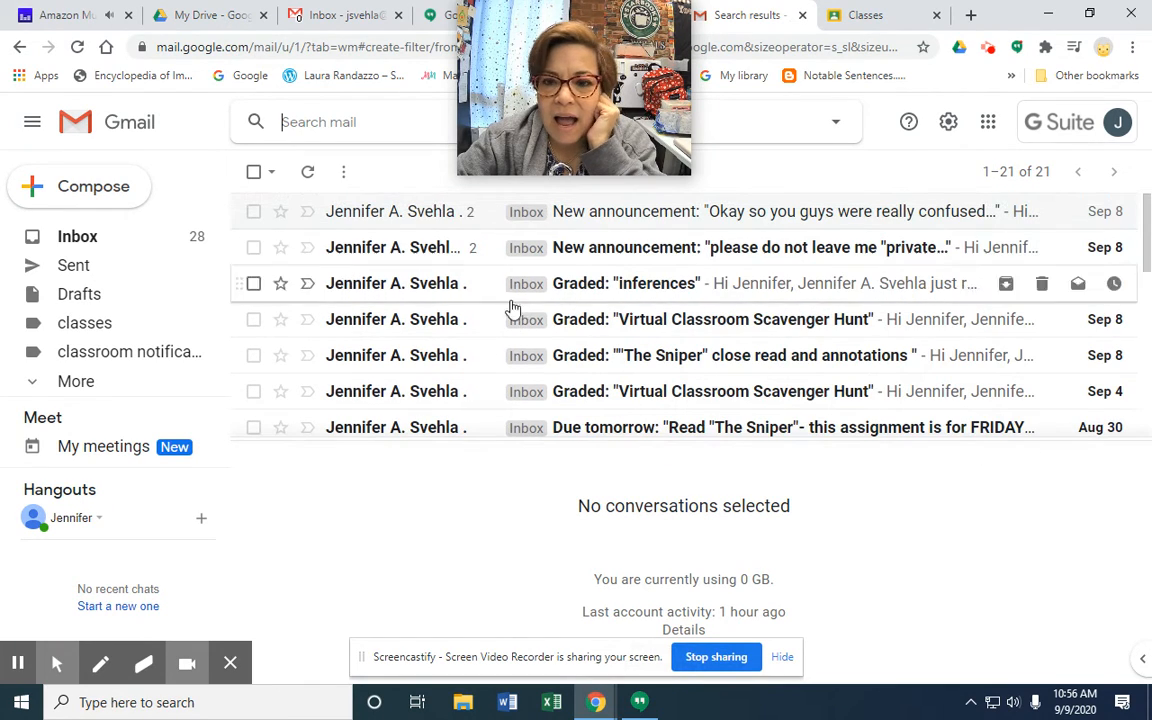
Return to the inbox and look over the messages remaining there
click(205, 236)
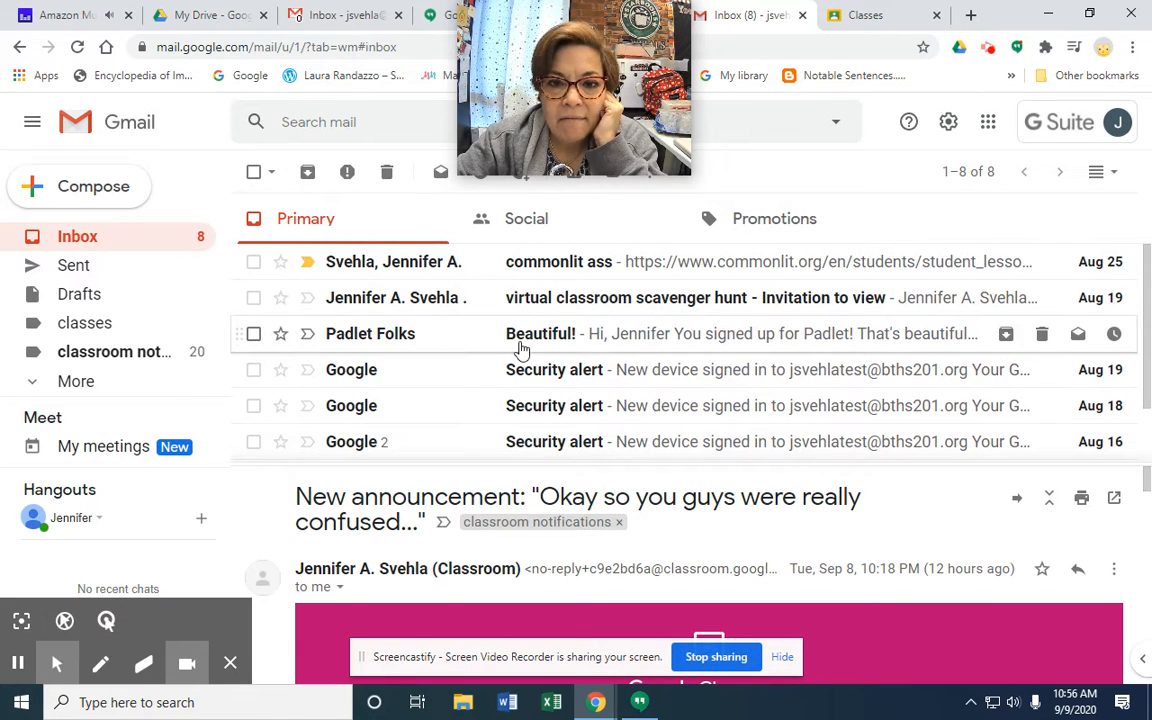
scroll(514, 345, down, 2)
scroll(515, 340, up, 1)
scroll(514, 345, up, 1)
scroll(504, 347, down, 1)
scroll(491, 334, up, 1)
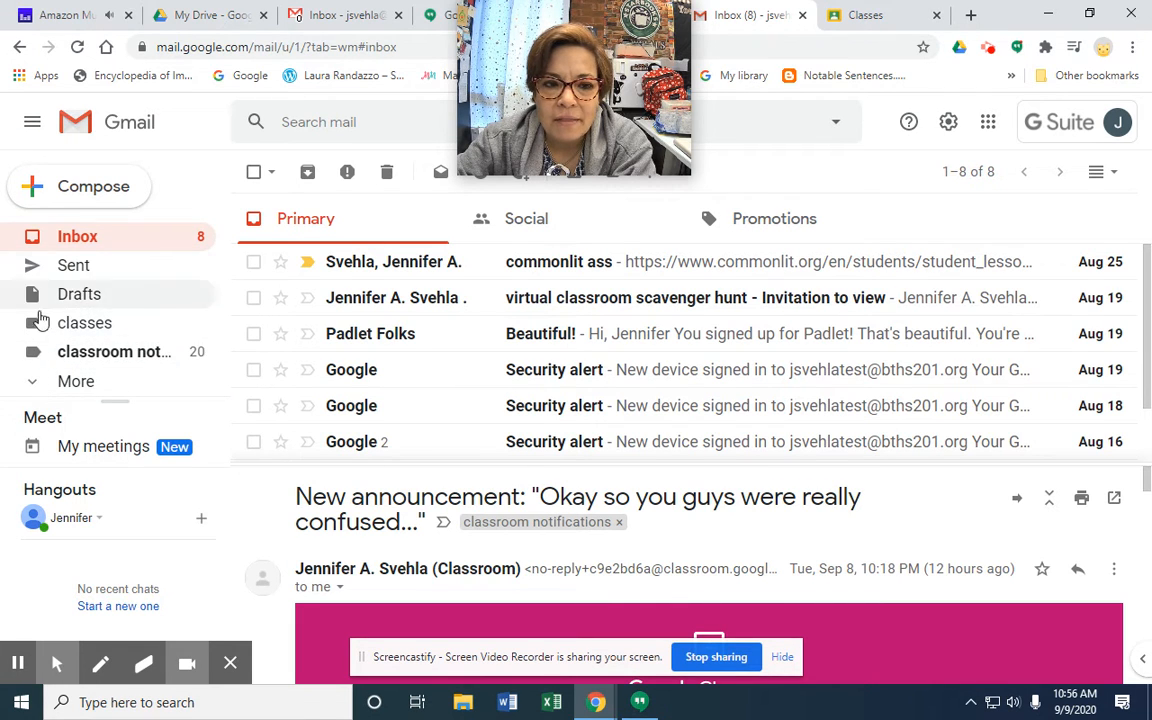
Open the "classroom notifications" label and display its "Okay so you guys were really confused..." announcement
click(78, 352)
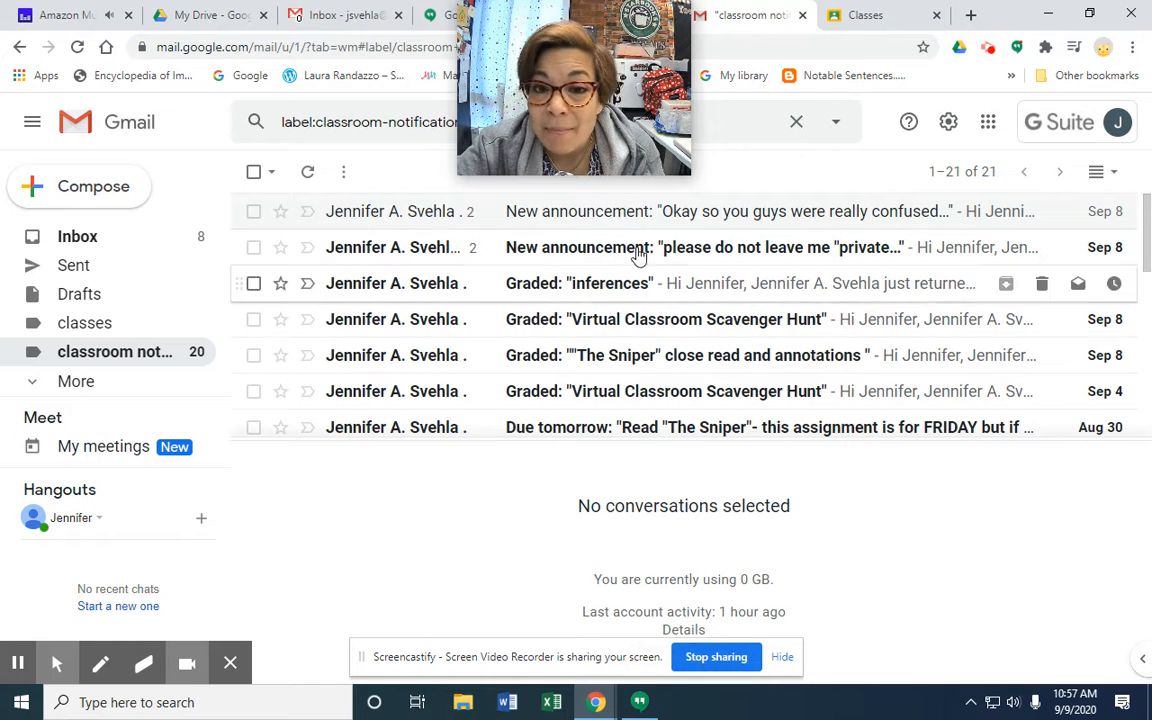
click(796, 216)
scroll(518, 478, down, 2)
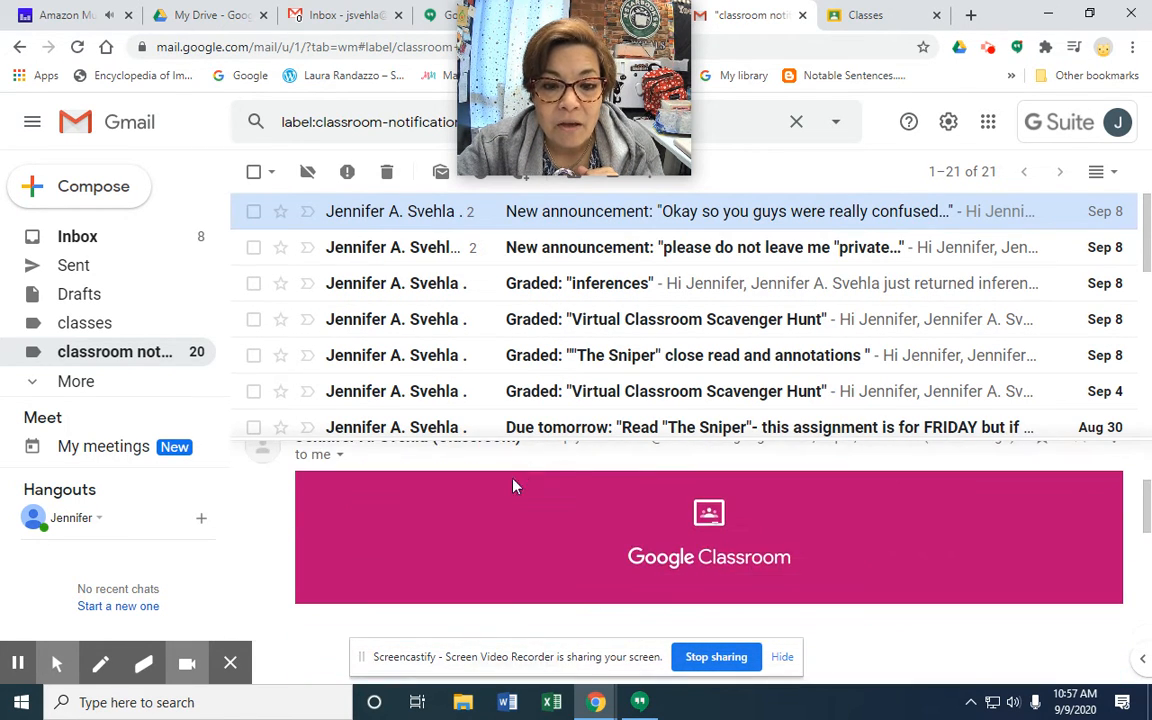
scroll(538, 555, up, 2)
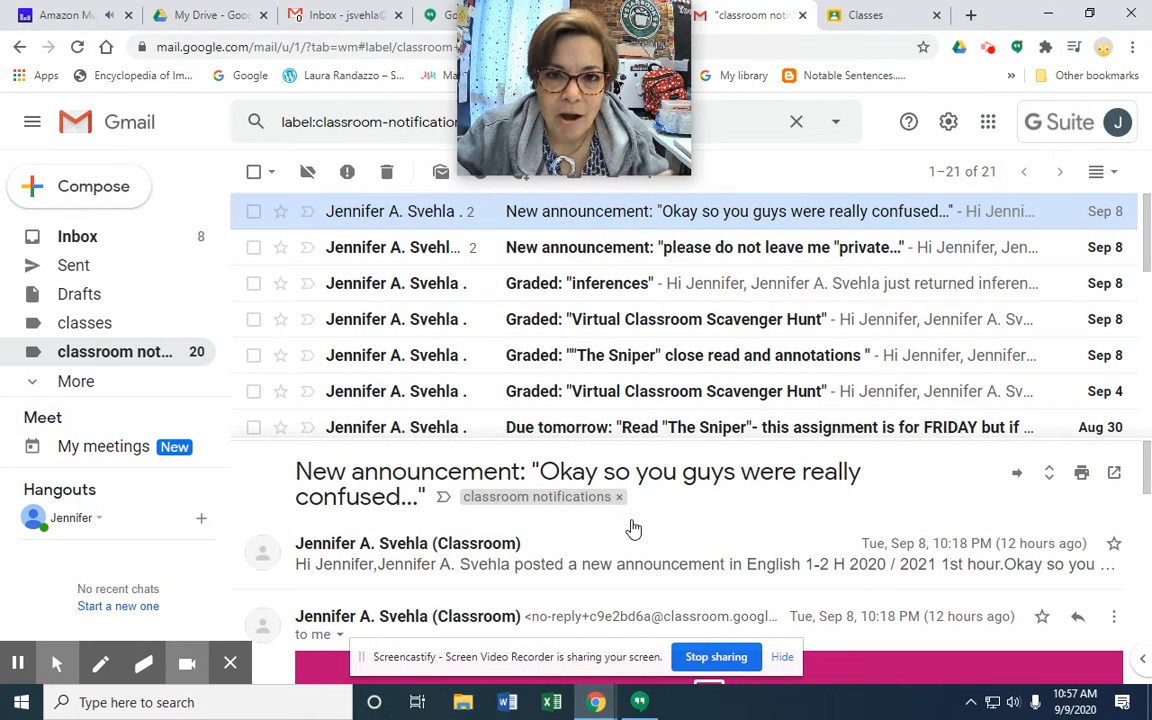
Start another filter from this announcement, restrict it to messages that have the word "english", and continue to the filter actions
double_click(1115, 619)
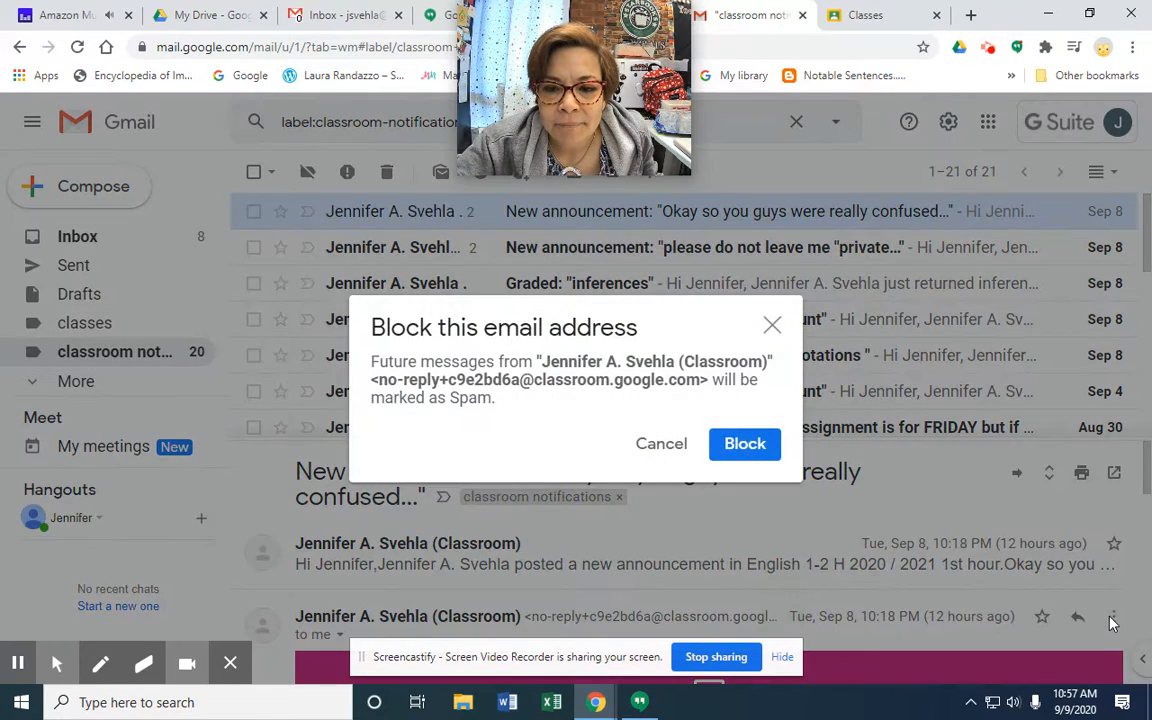
click(661, 448)
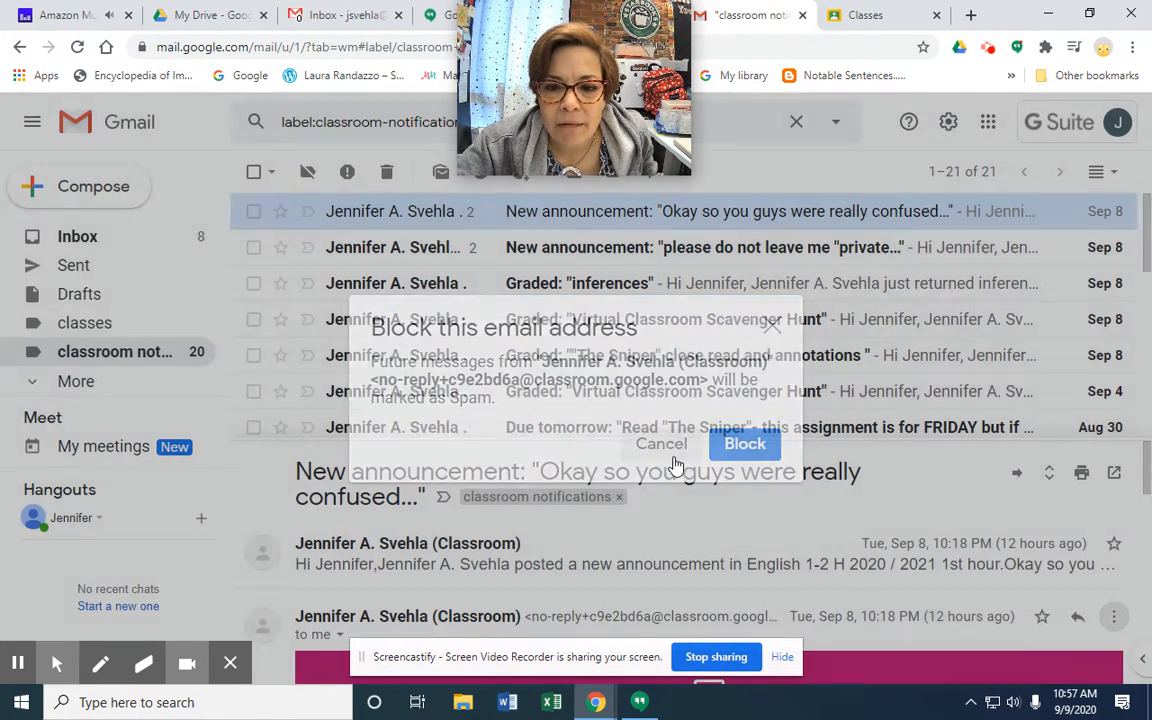
click(1114, 617)
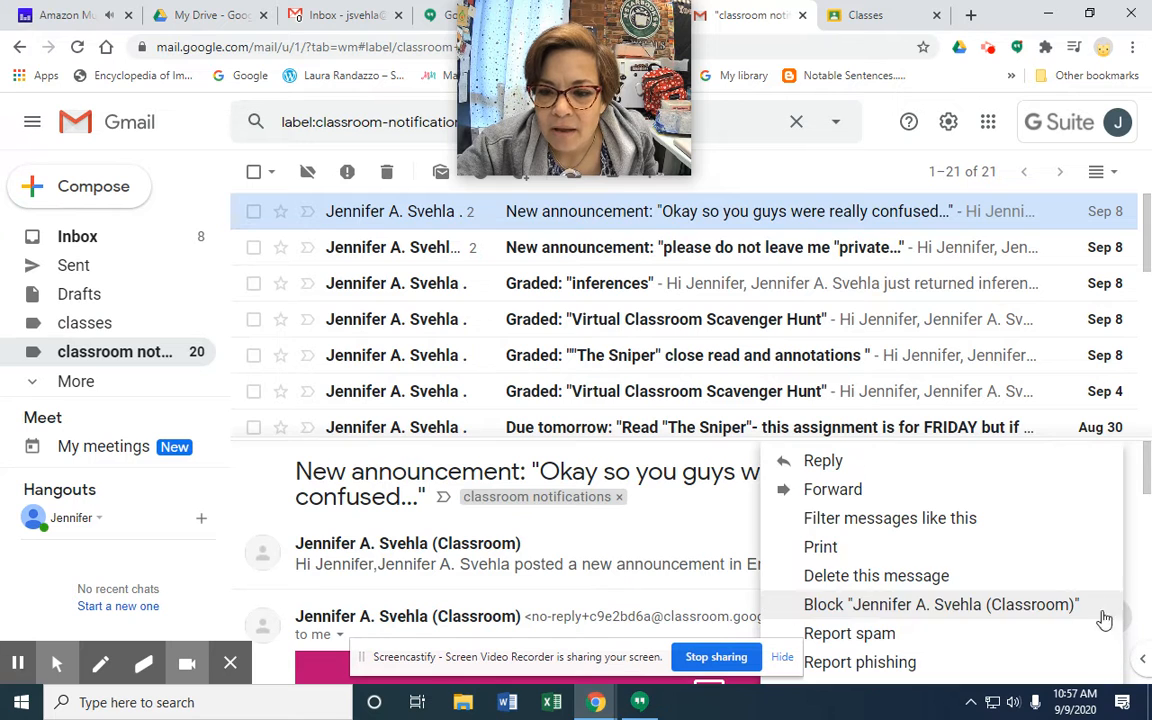
click(938, 524)
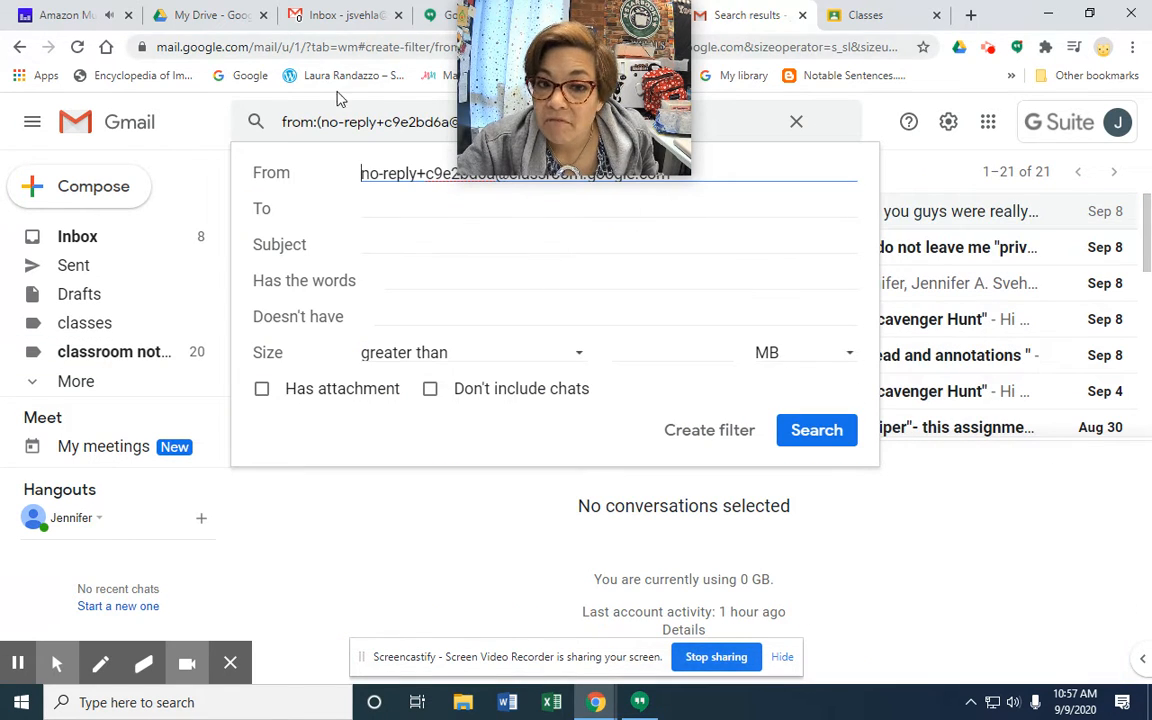
click(389, 280)
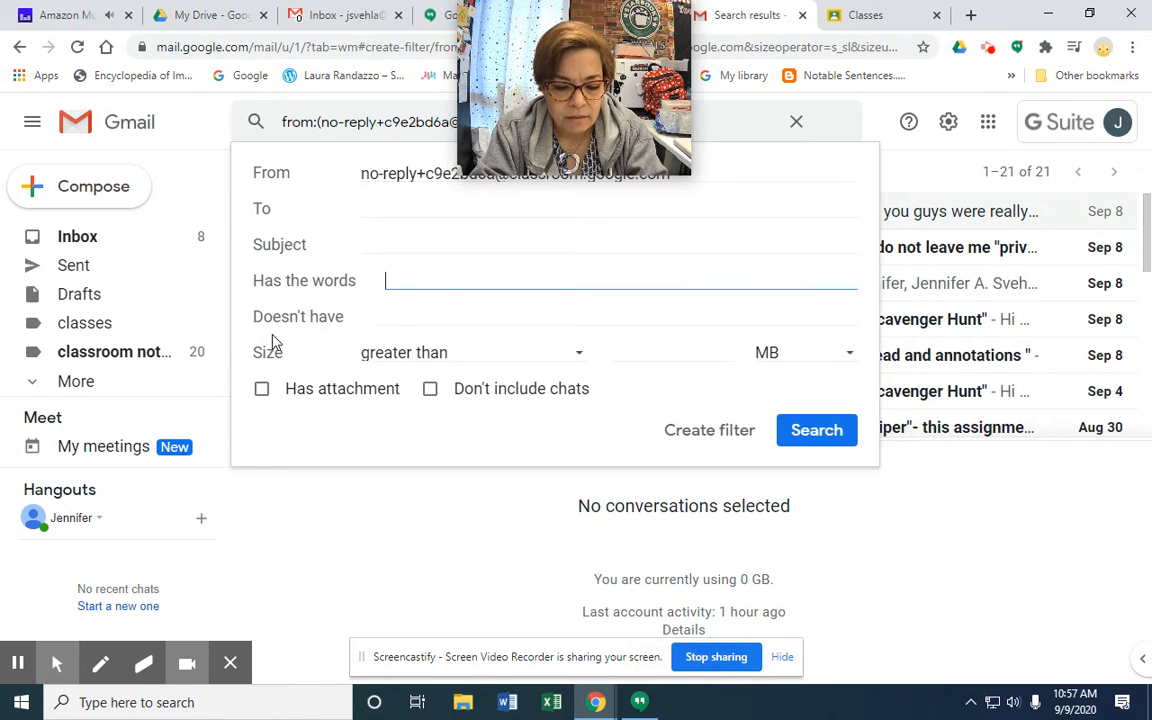
text(english)
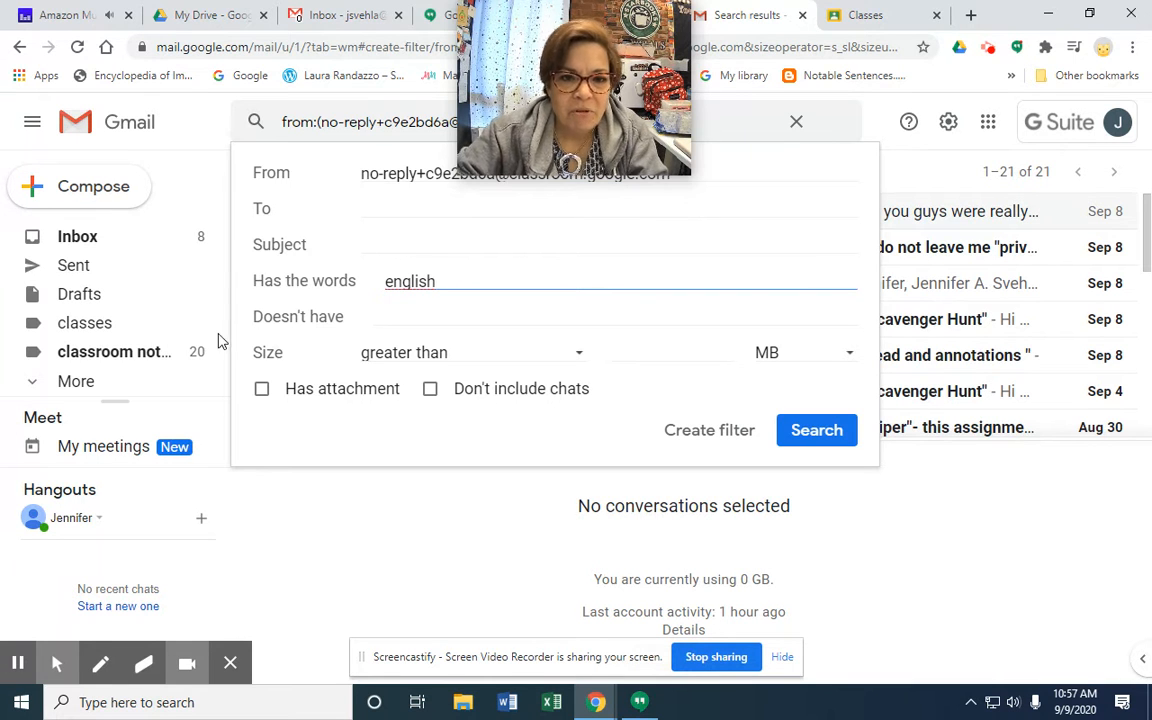
click(702, 436)
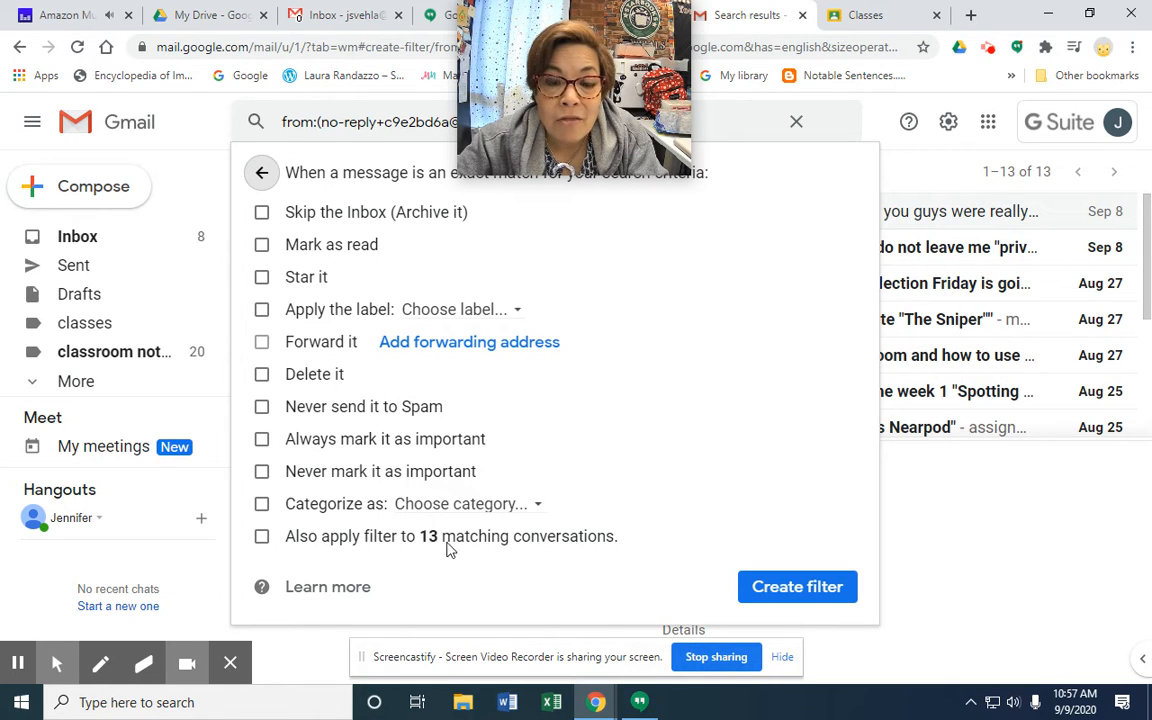
Have the filter apply a new label "English" nested under "classroom notifications", and create the filter
click(262, 311)
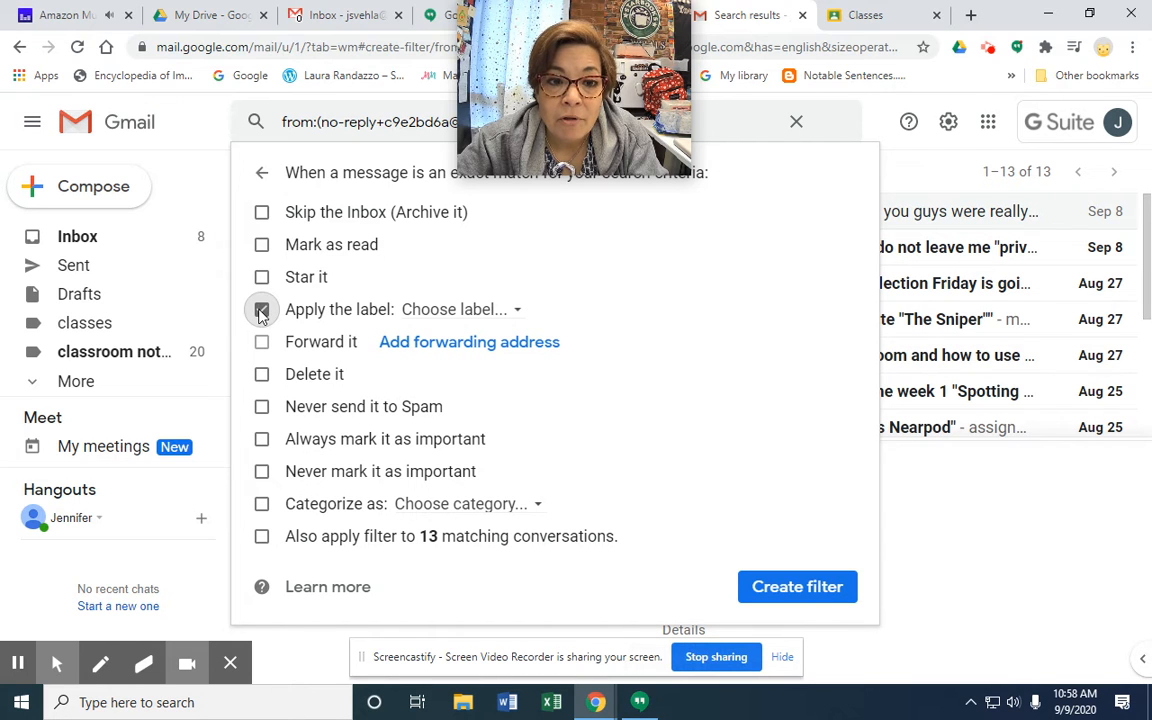
click(522, 311)
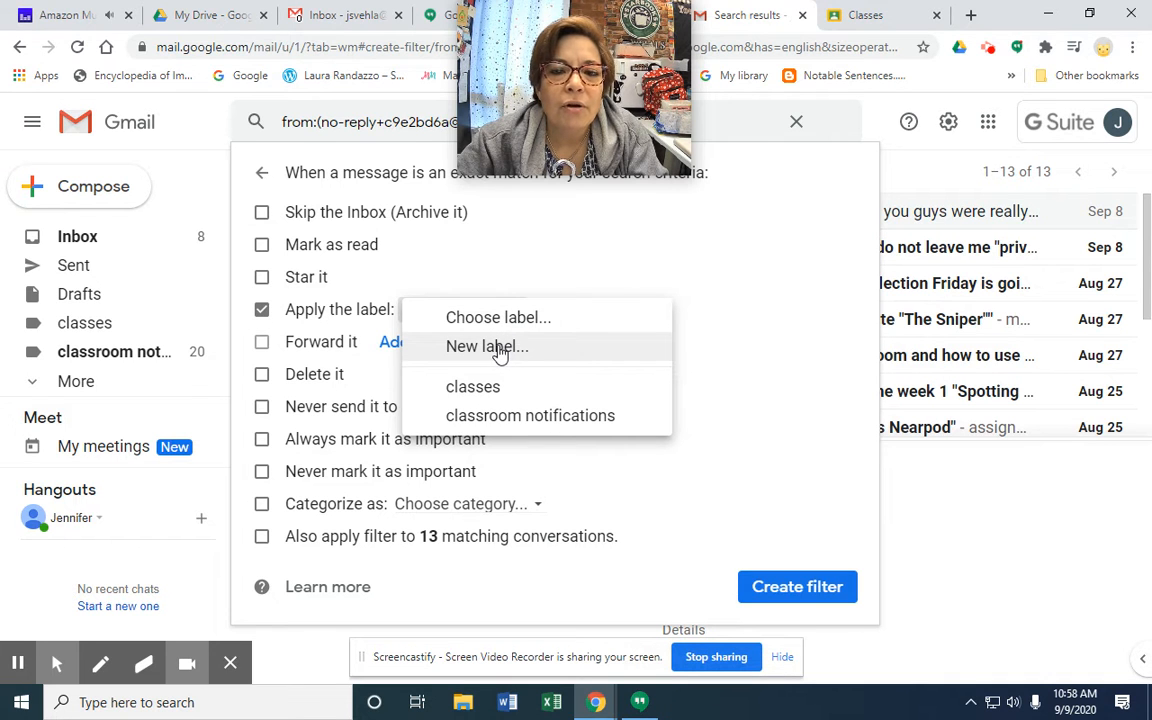
click(494, 348)
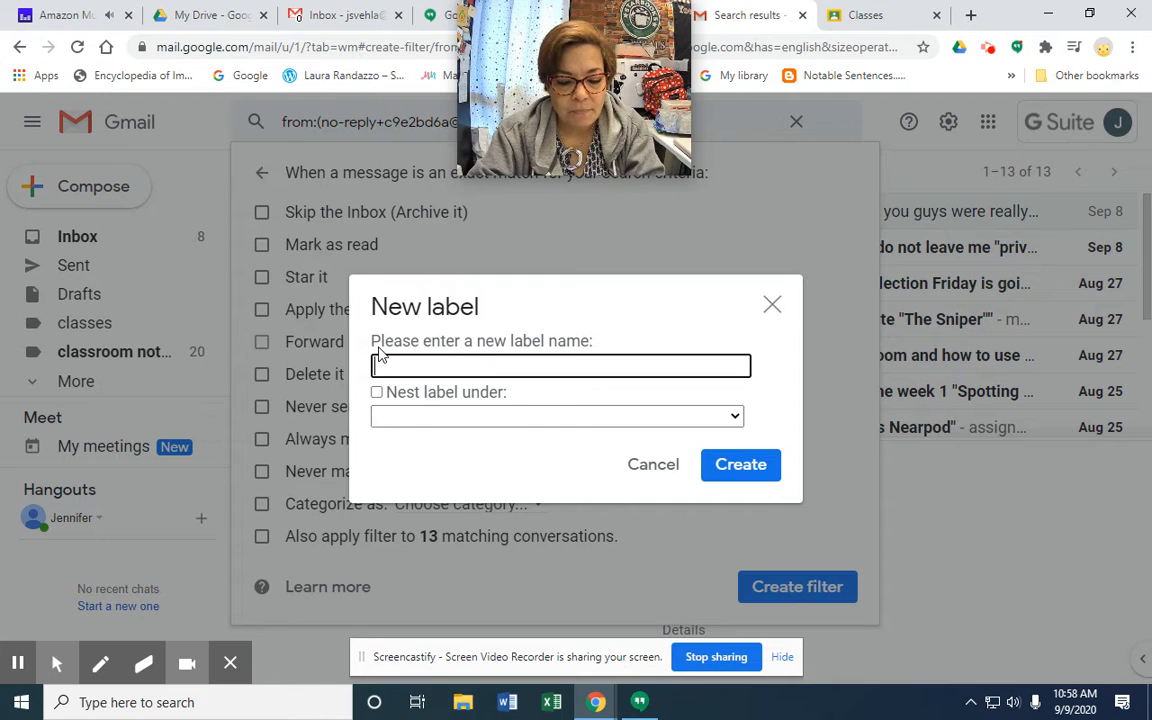
text(English)
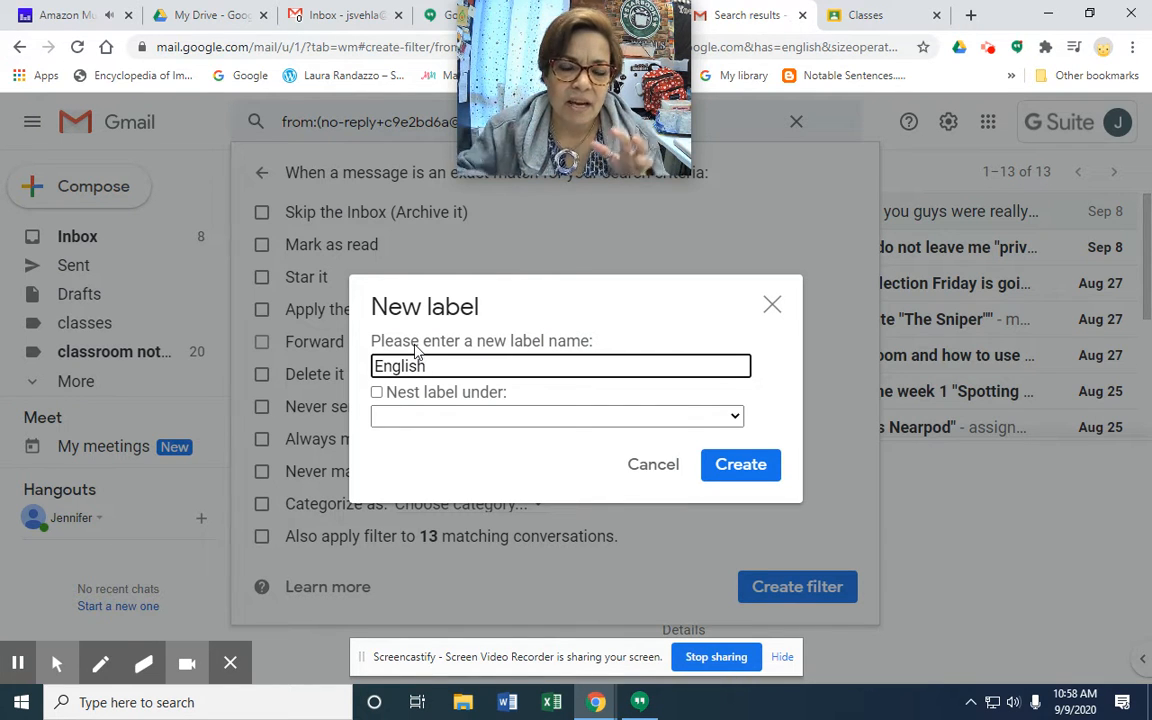
click(377, 393)
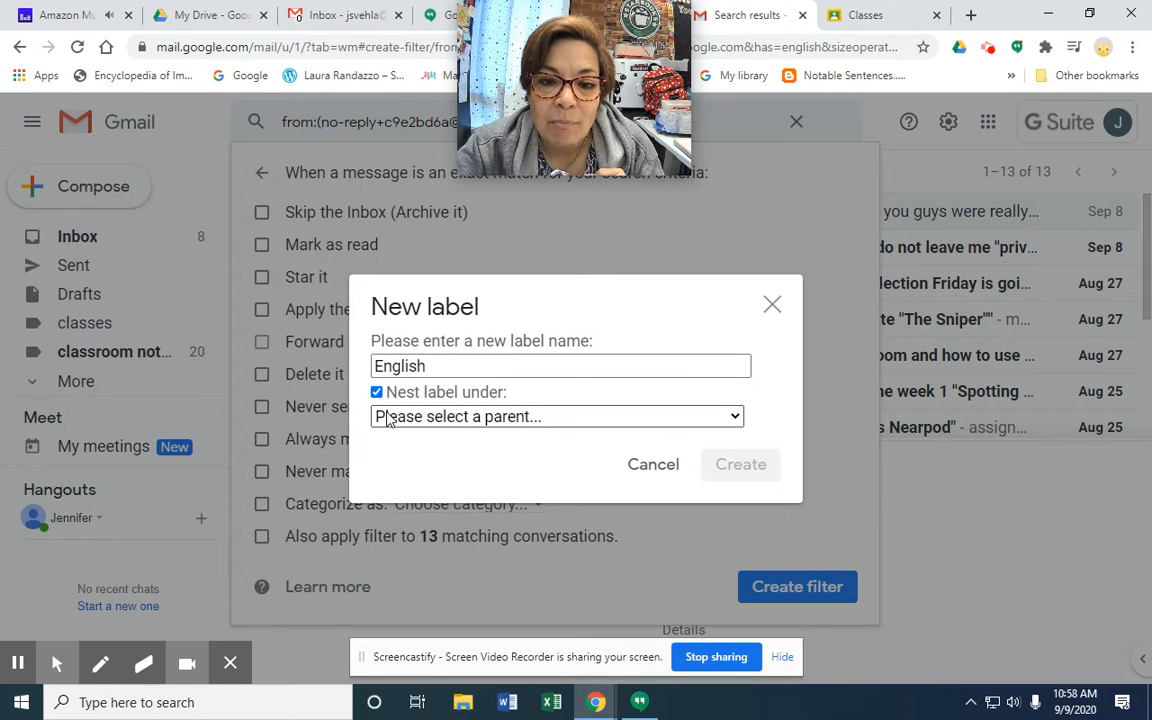
click(465, 418)
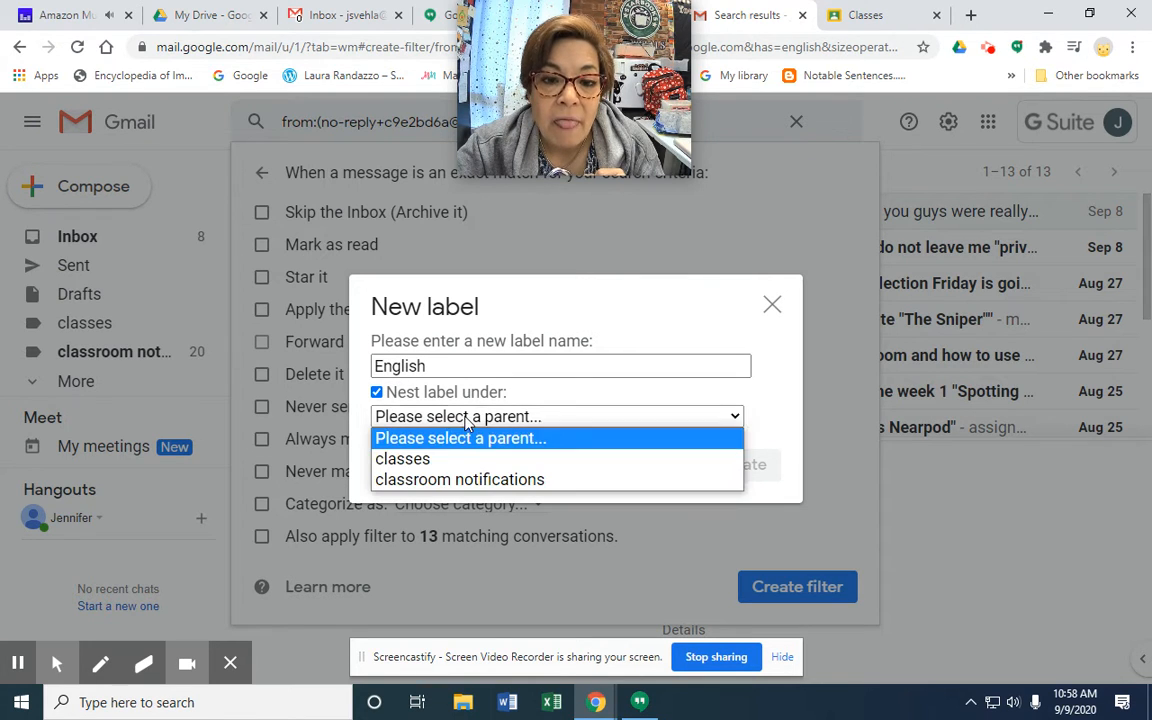
click(434, 482)
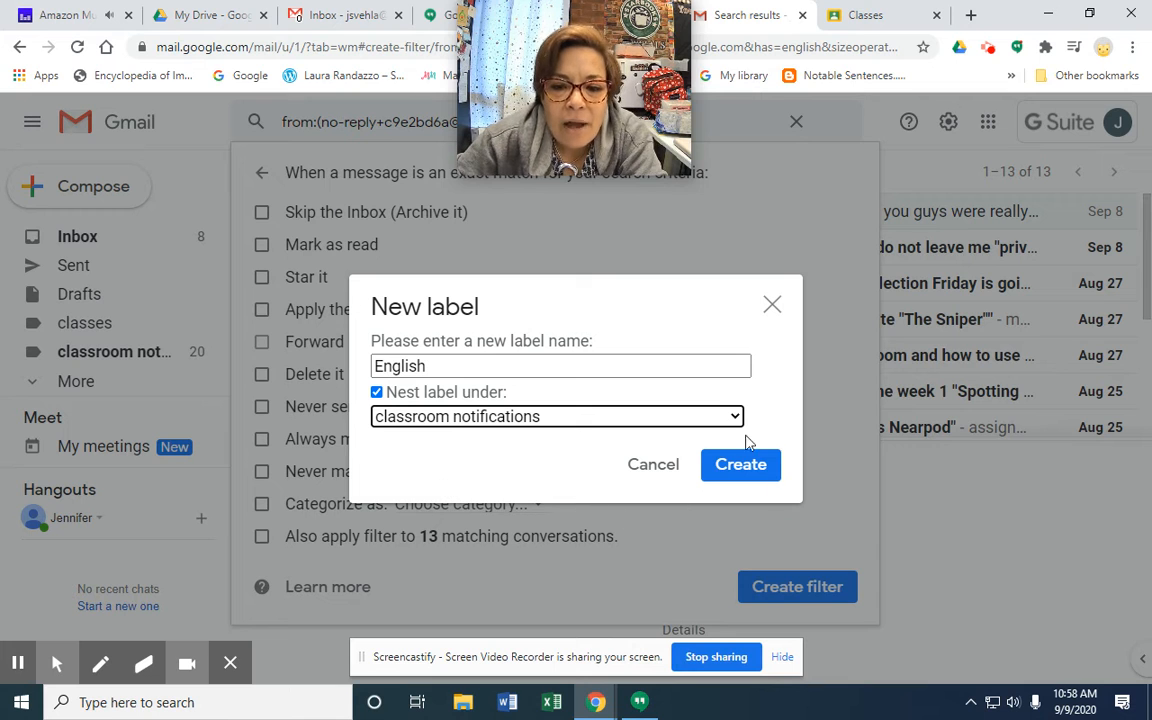
click(735, 468)
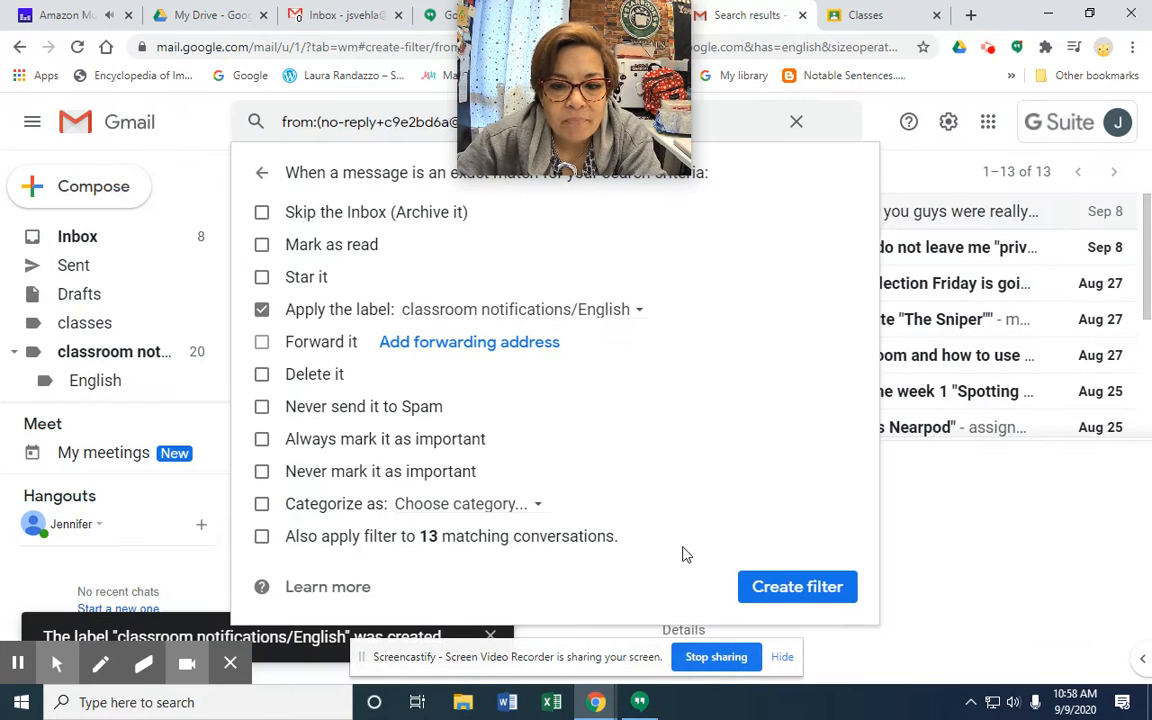
click(797, 587)
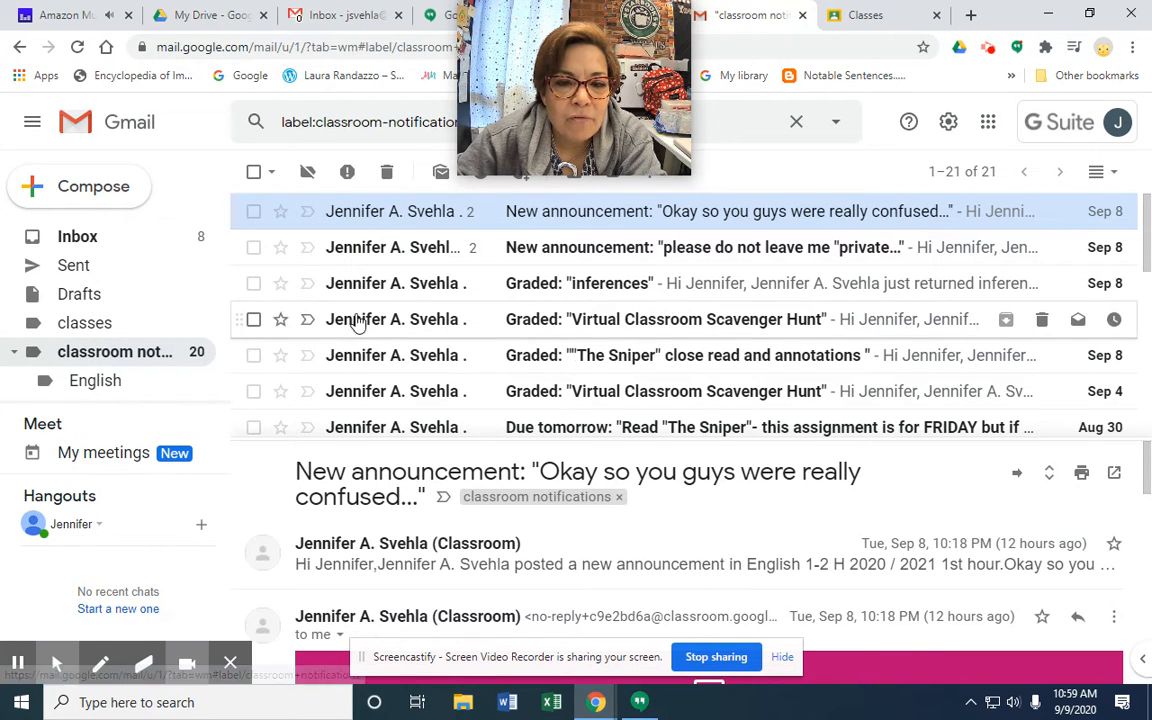
Look through the "classroom notifications" messages and open the nested "English" label to check its contents
scroll(360, 320, down, 5)
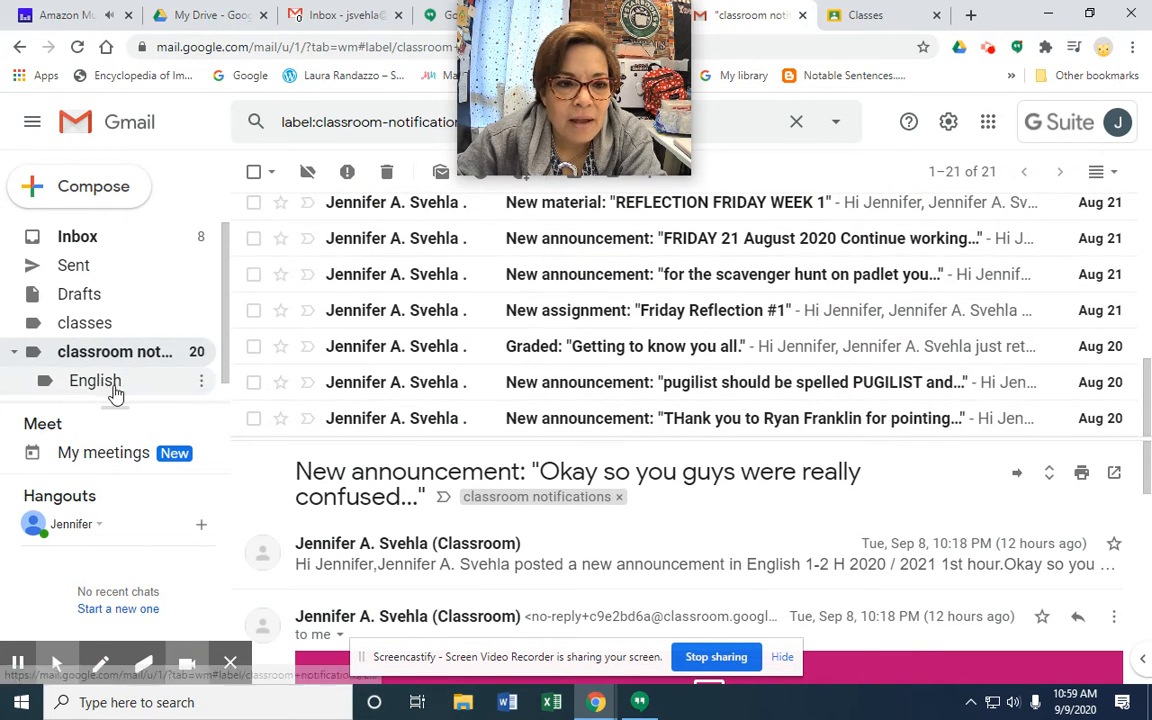
click(108, 384)
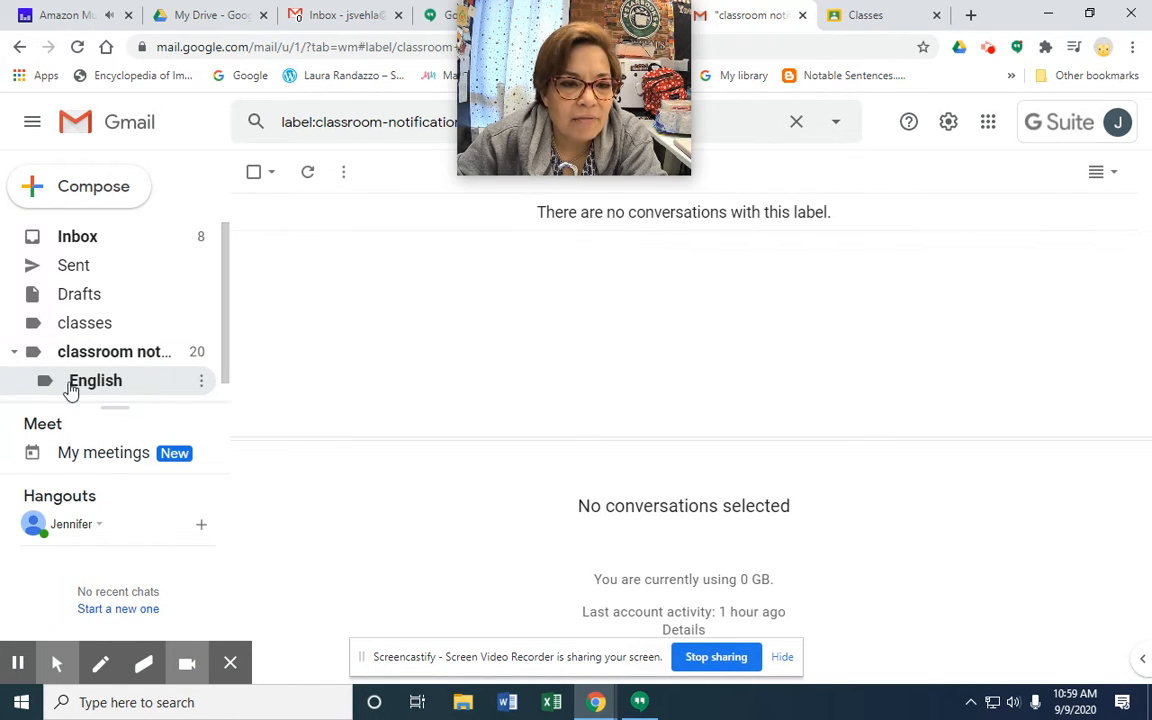
click(18, 663)
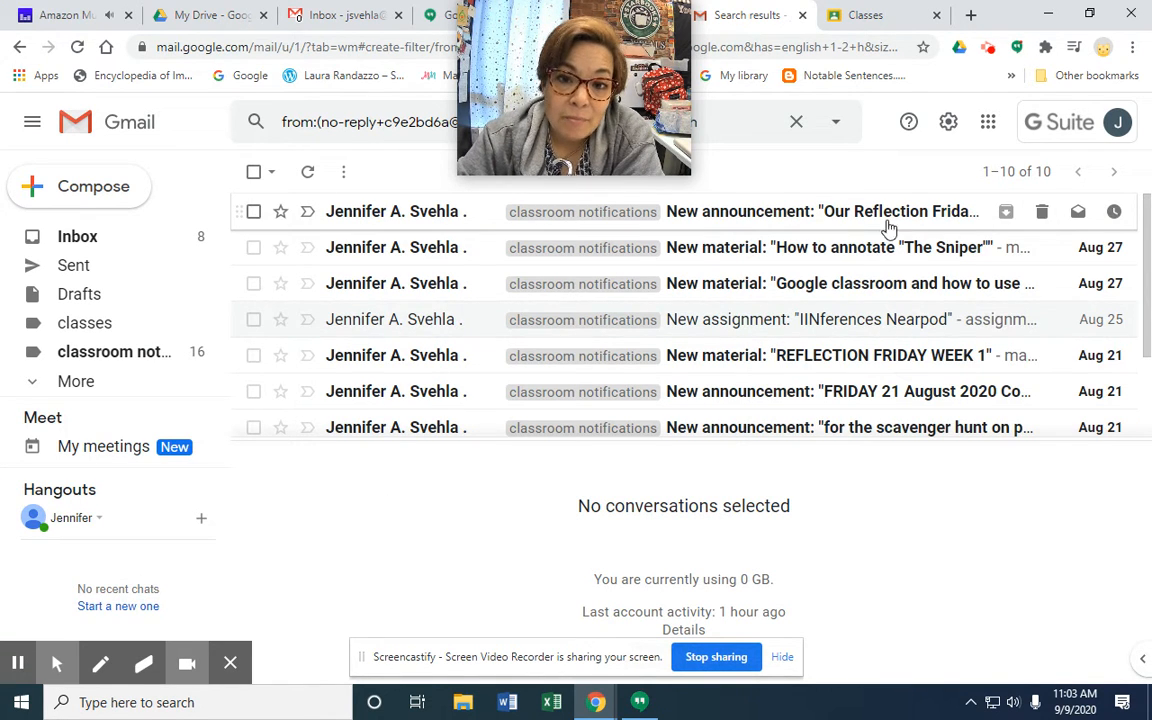
Look over the messages that match the "english 1-2 h" filter search
scroll(740, 250, down, 1)
scroll(733, 224, down, 1)
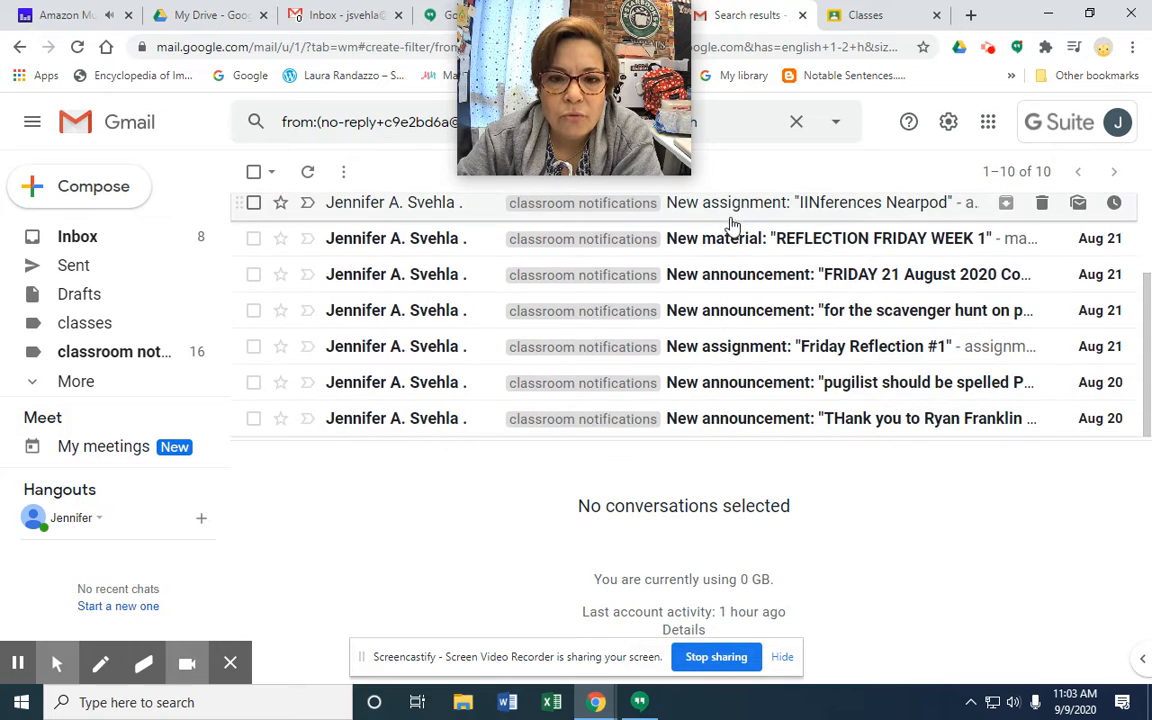
scroll(700, 244, up, 2)
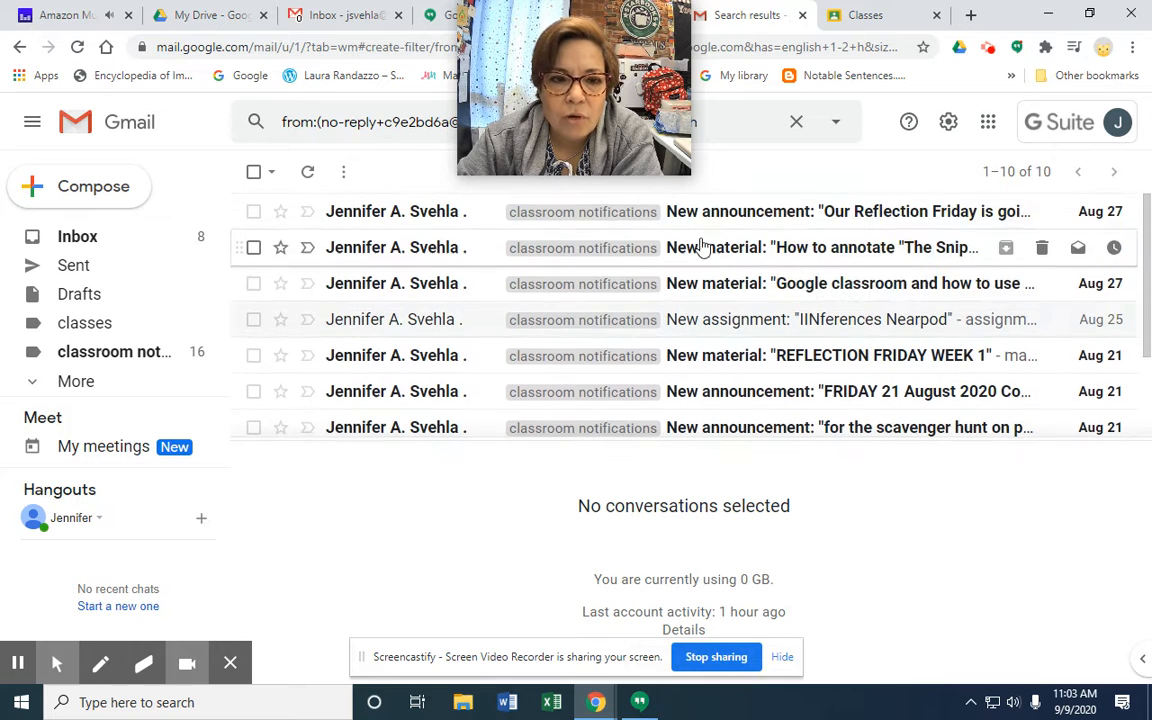
Start a filter from the "Virtual Classroom Scavenger Hunt" message in "classroom notifications", require the words "english 1-2 h", and continue to the filter actions
click(128, 352)
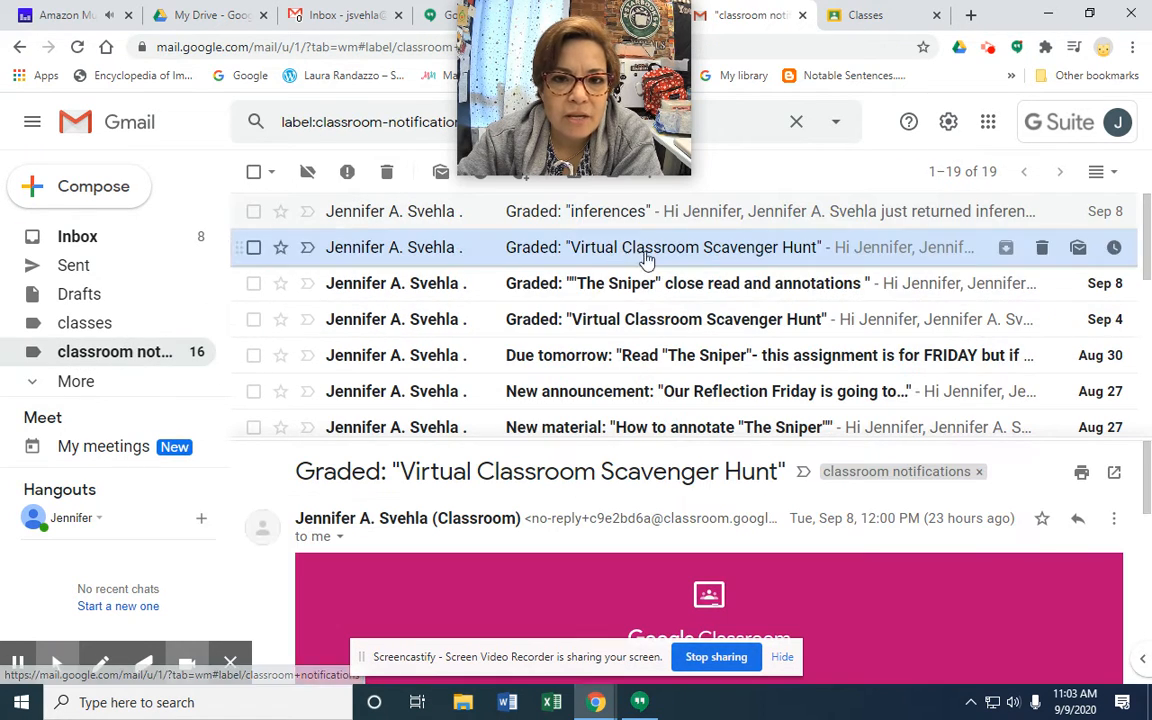
click(1114, 520)
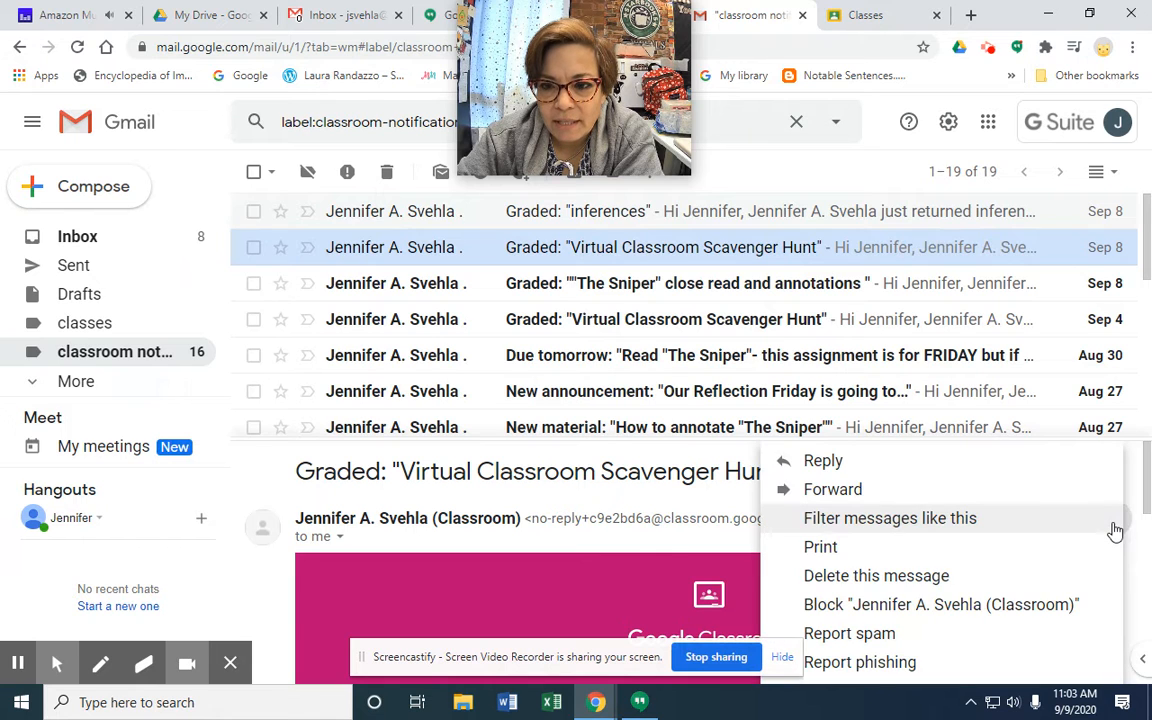
click(955, 518)
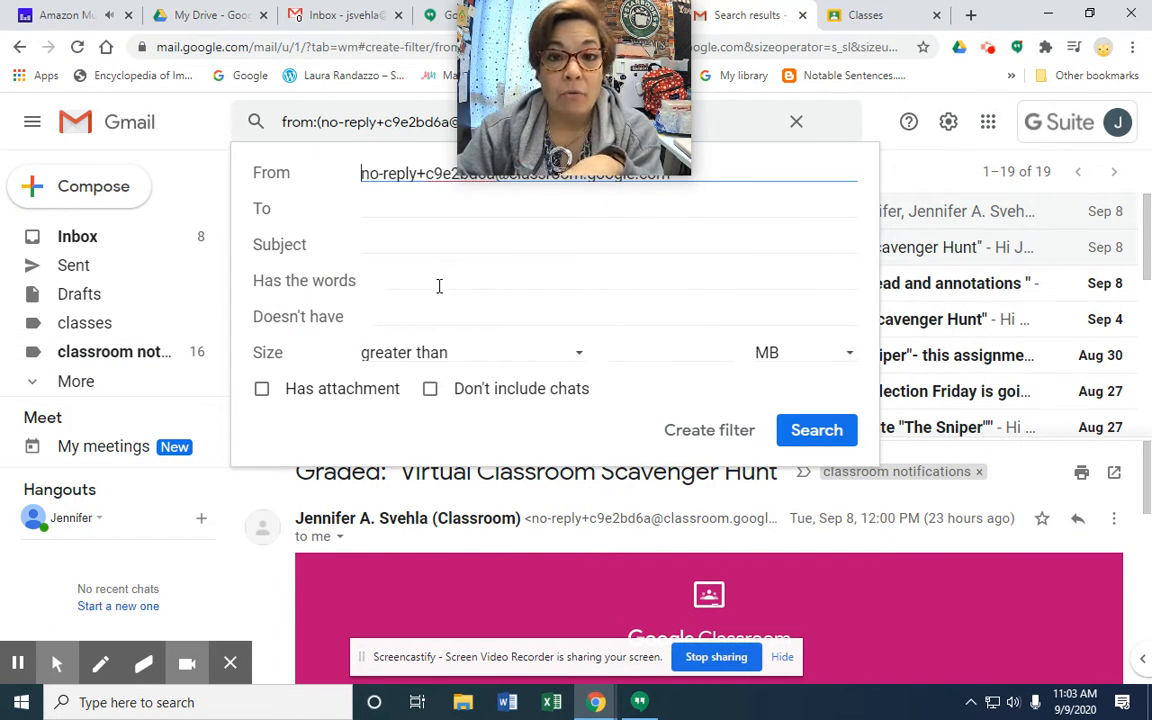
click(386, 280)
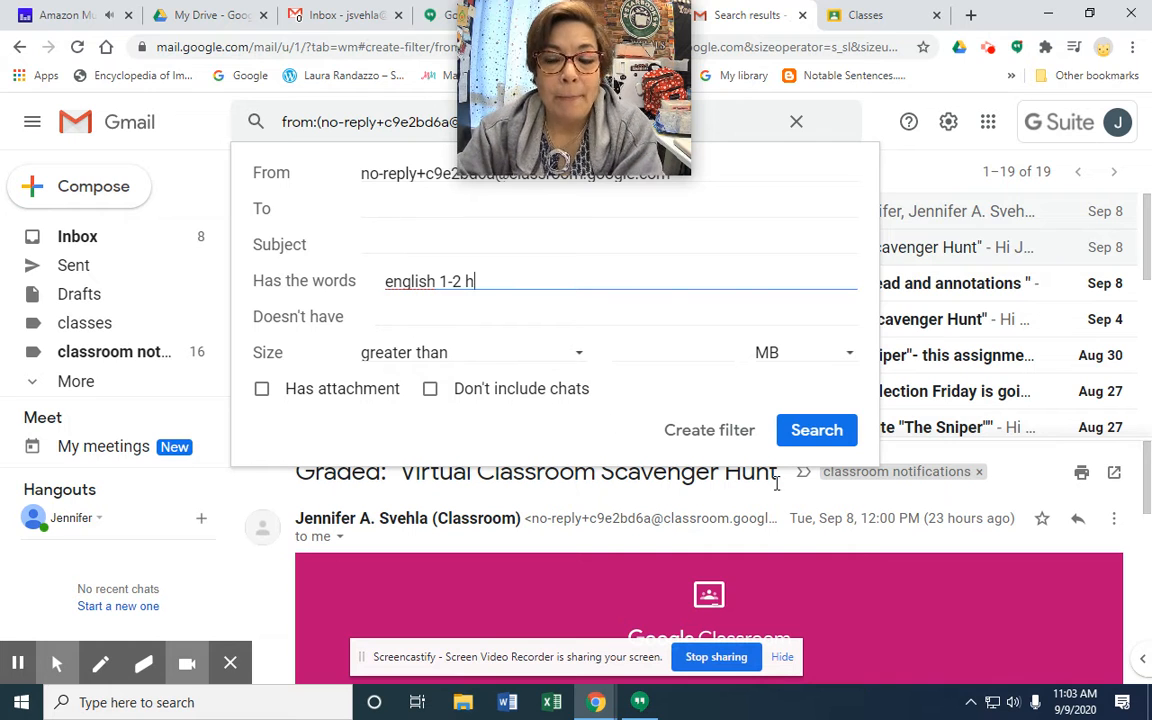
click(727, 429)
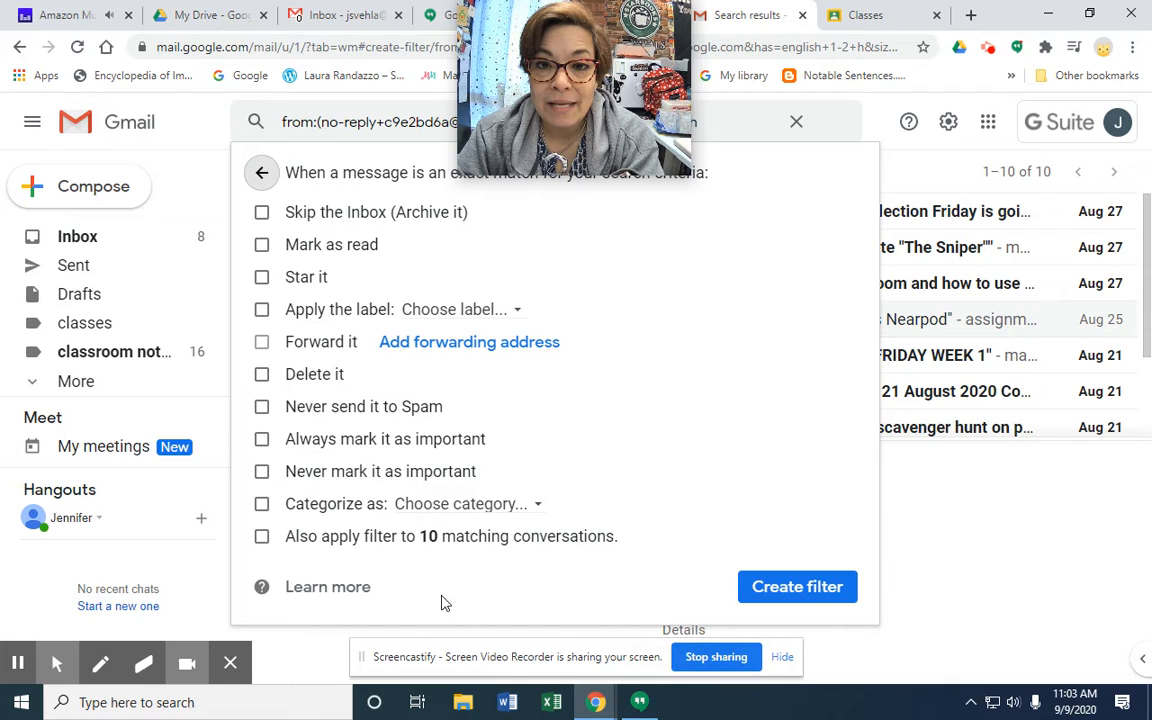
Create the filter so it applies a new label "english" nested under "classroom notifications", including to existing matching conversations
click(262, 538)
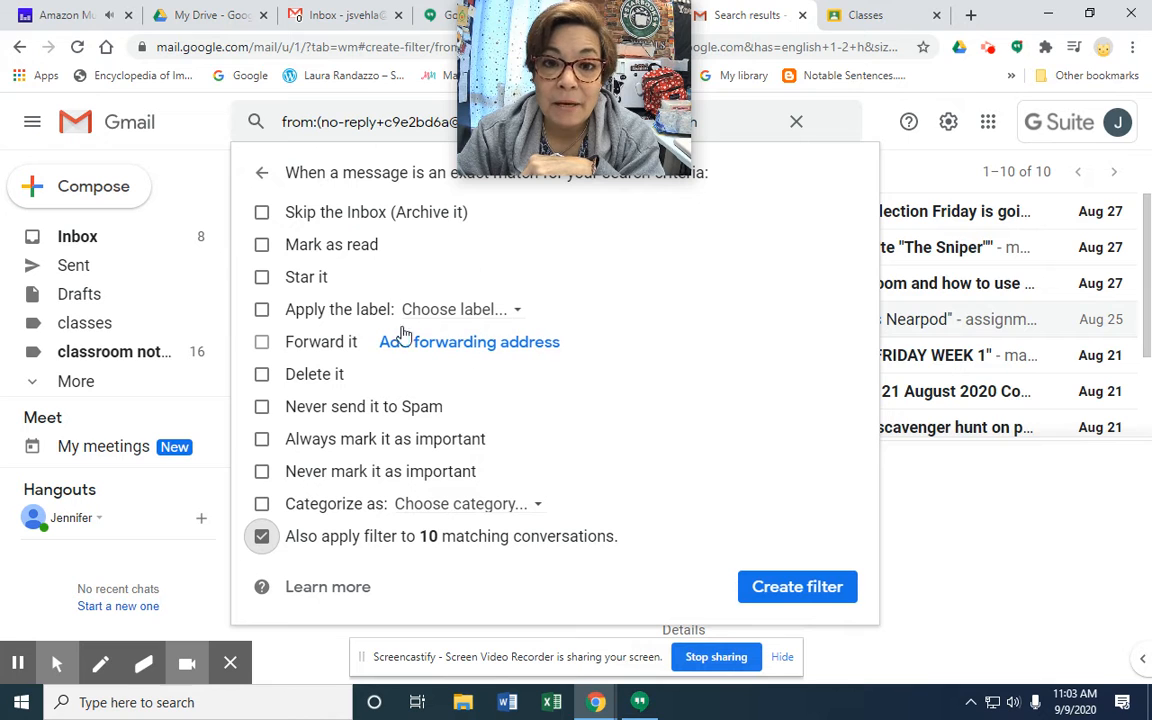
click(518, 311)
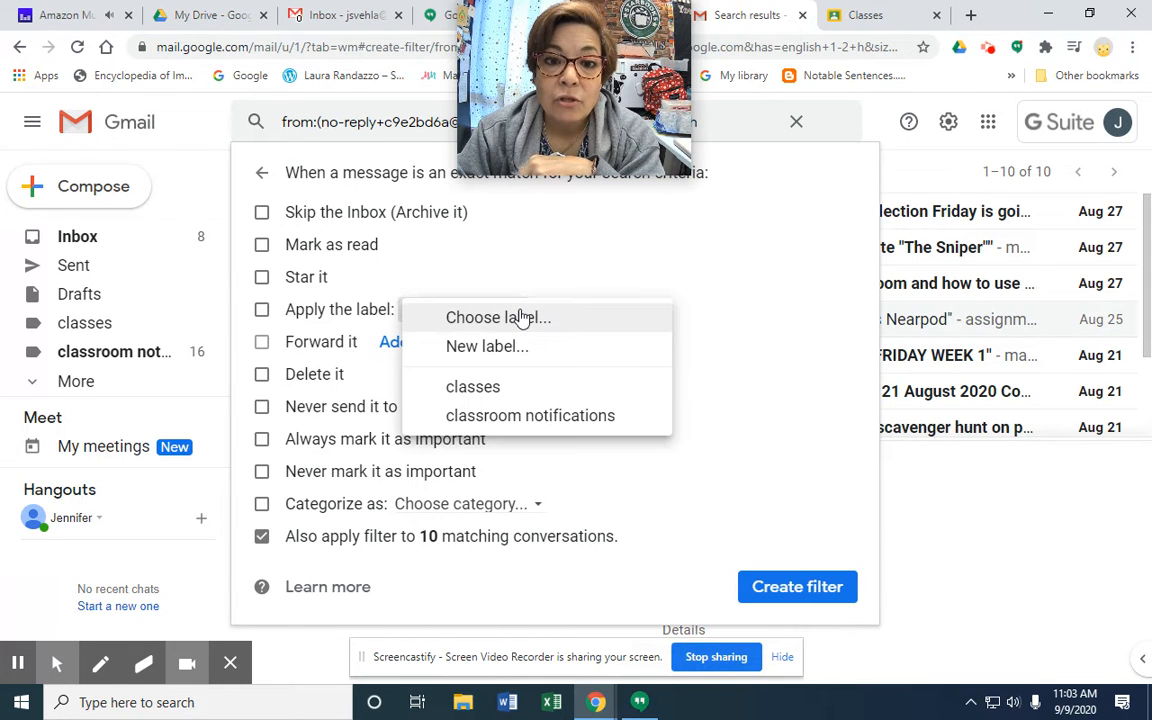
click(503, 350)
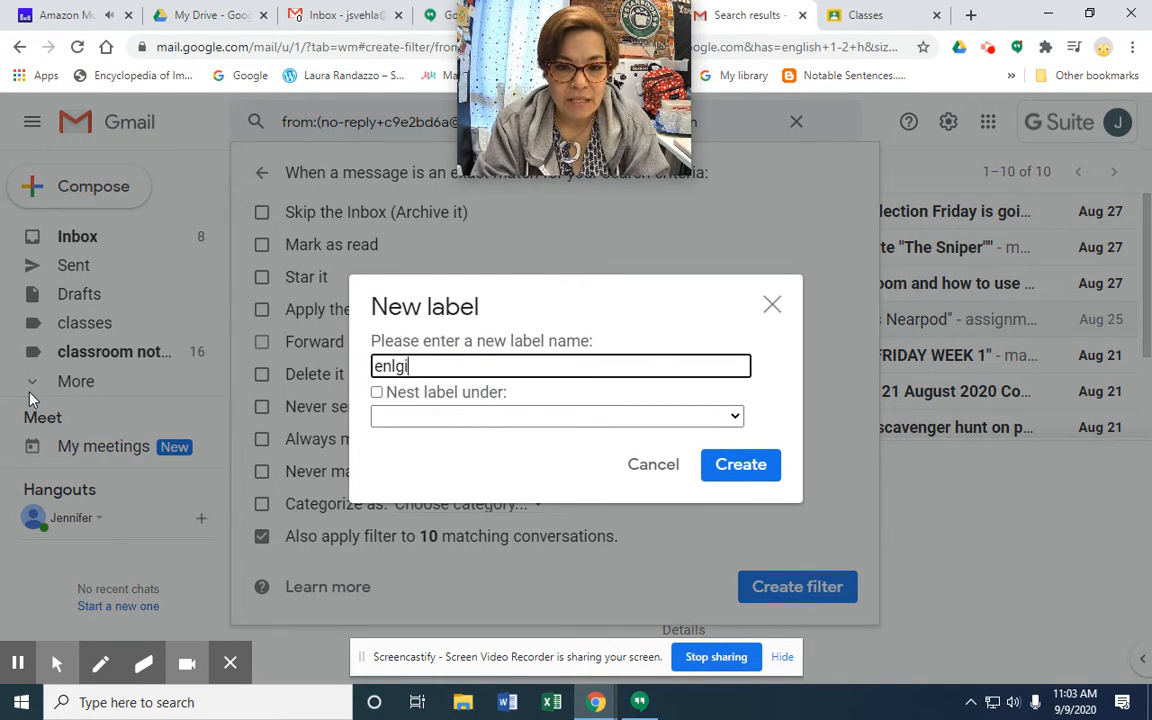
text(enl)
key(BackSpace)
text(g)
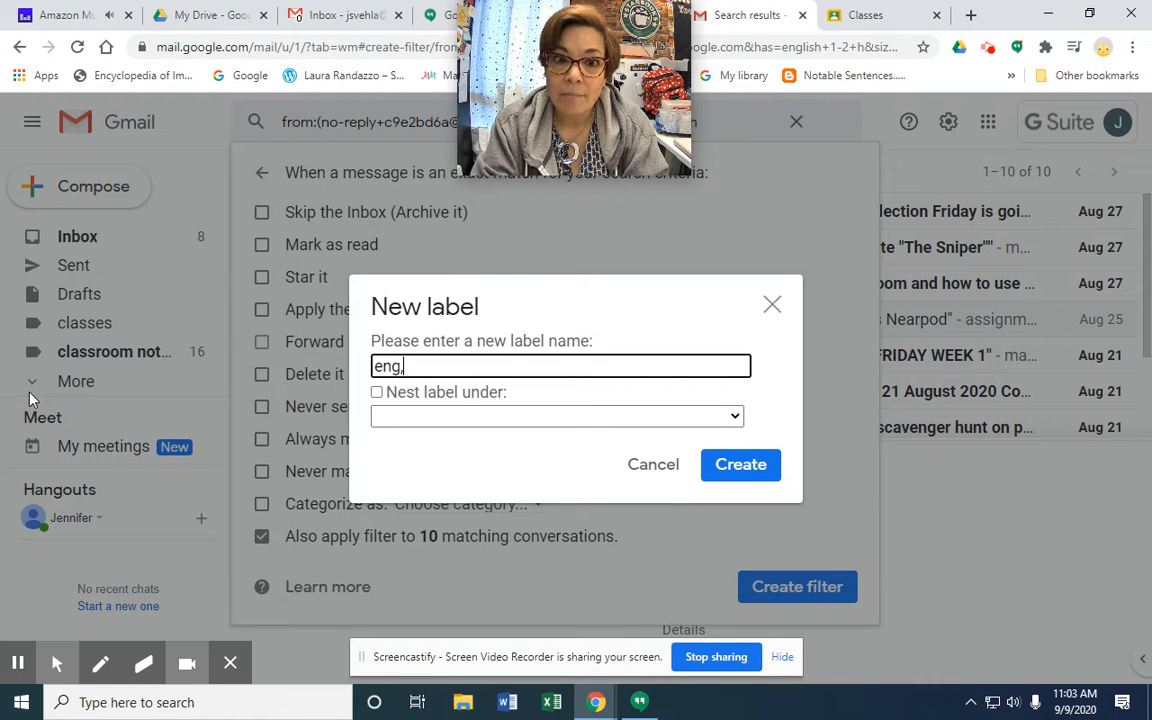
text(lish)
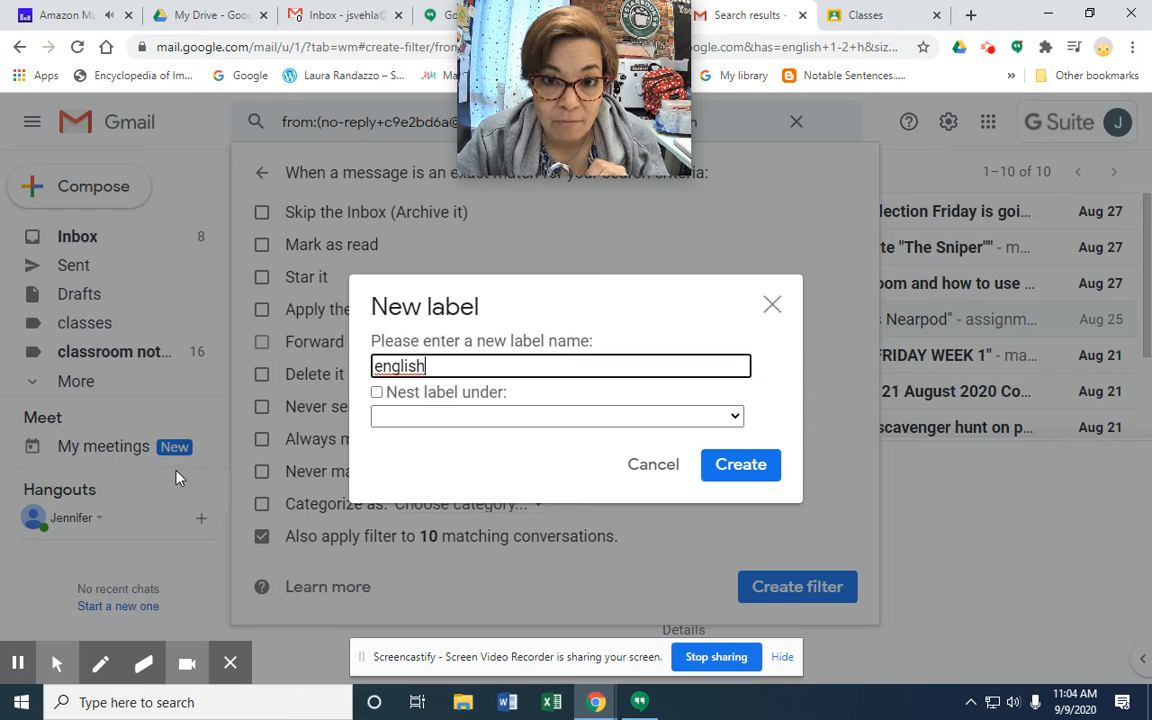
click(377, 392)
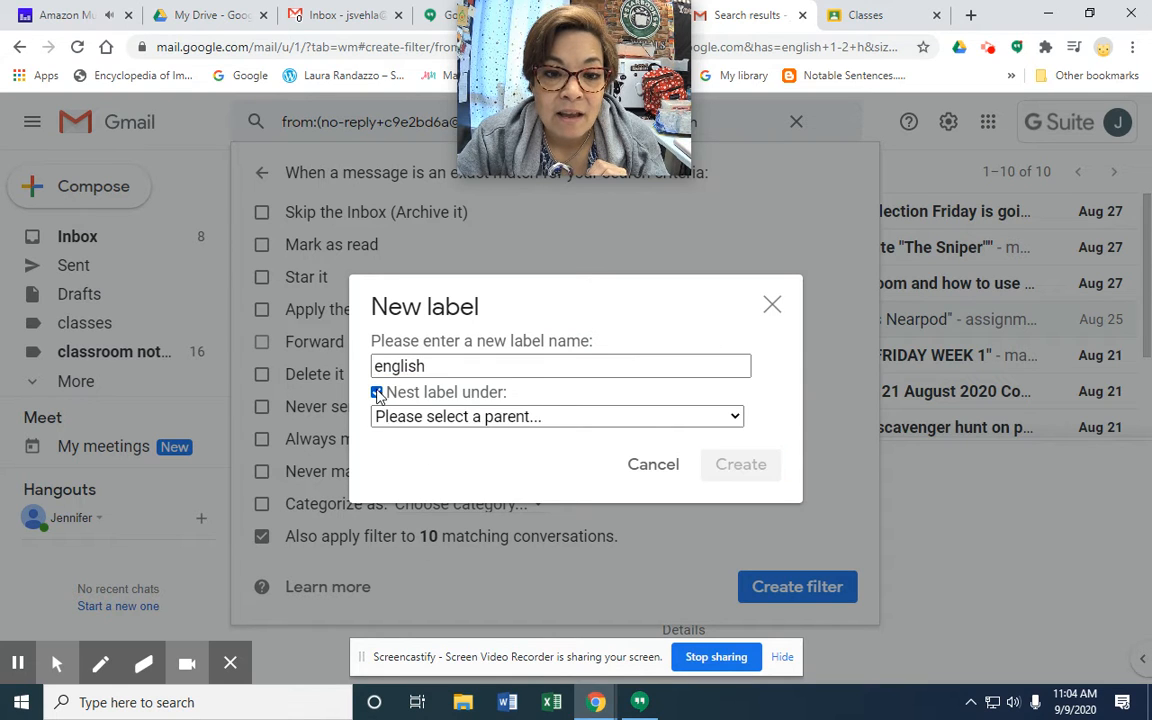
click(565, 418)
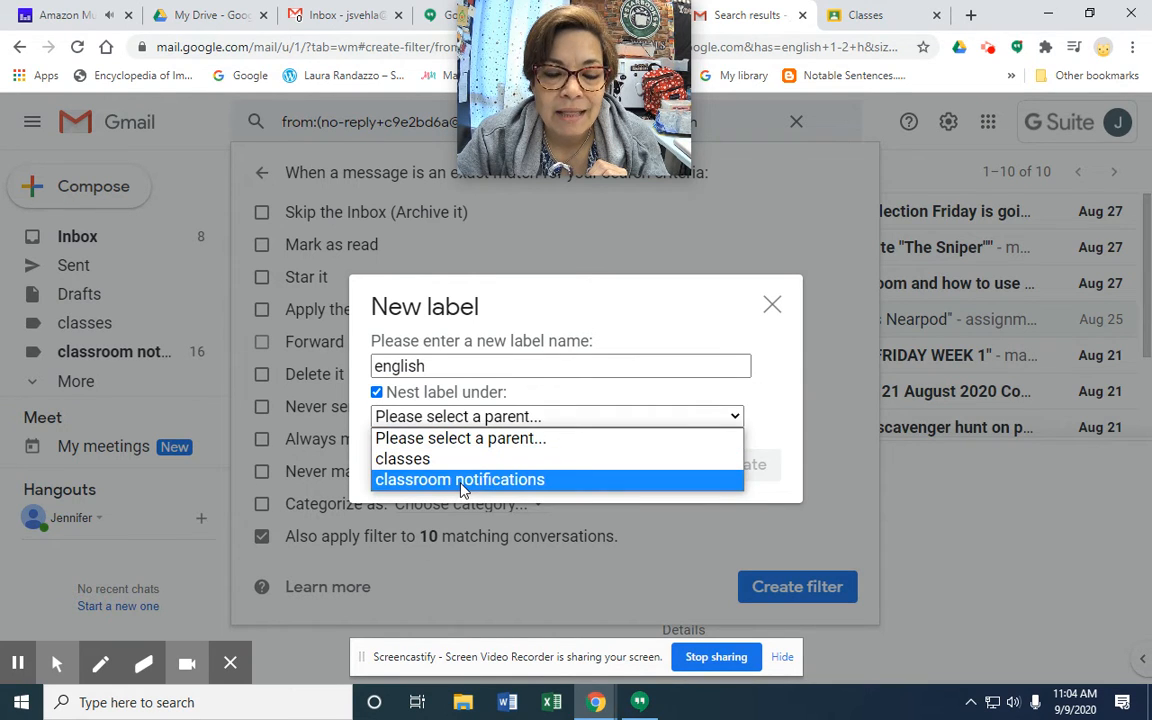
click(463, 484)
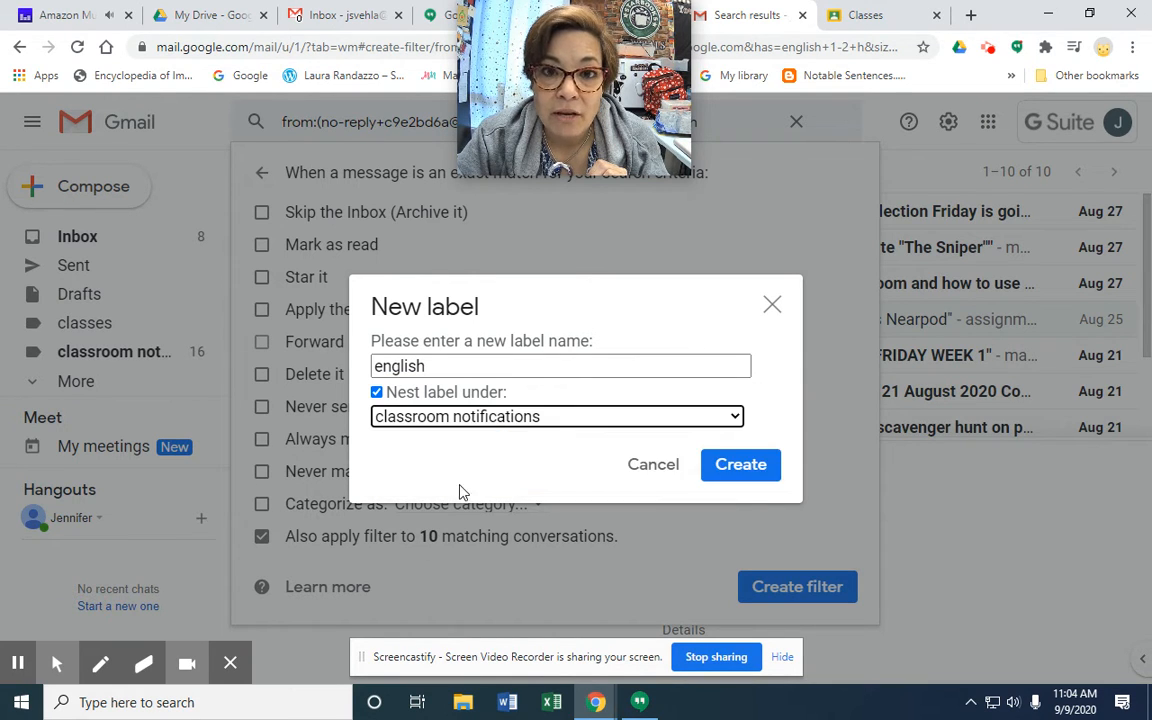
click(741, 466)
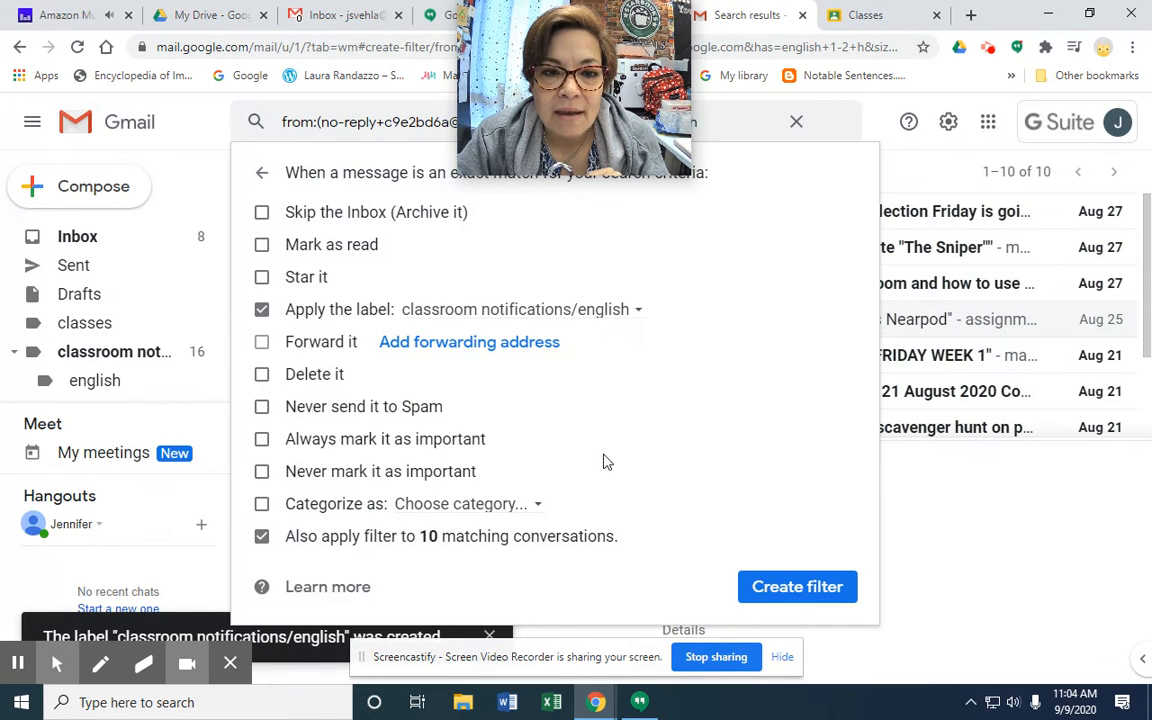
click(768, 587)
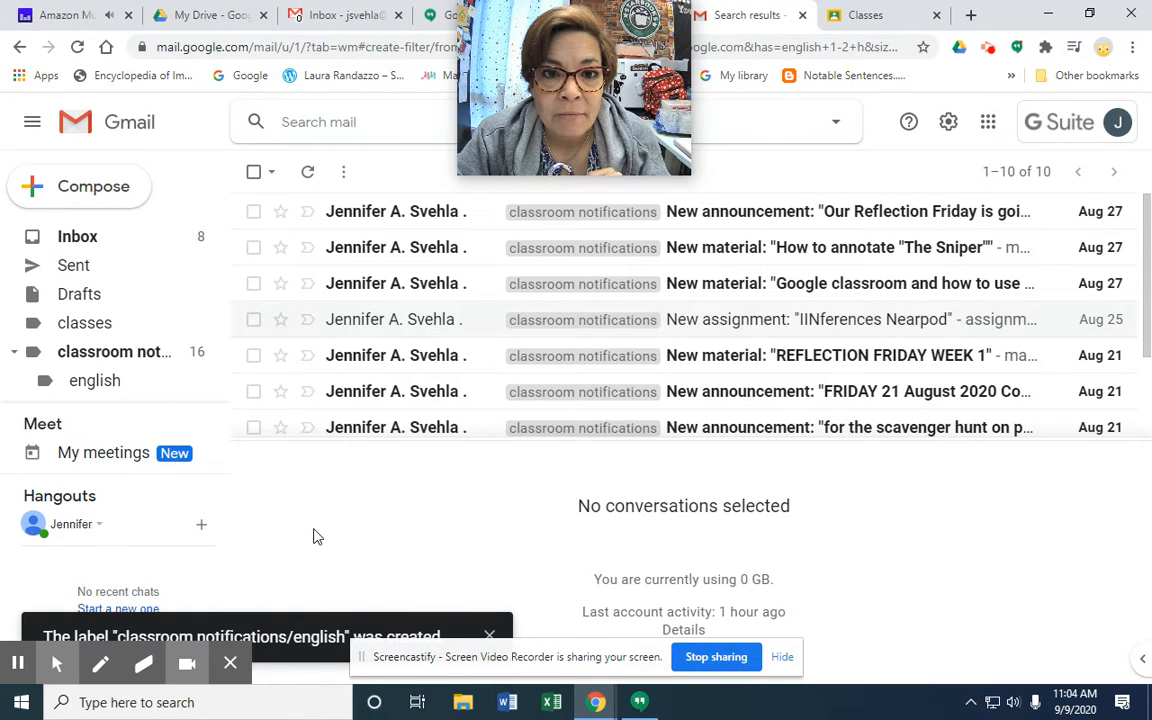
Review the messages under "classroom notifications" and then those under its nested "english" label
click(68, 352)
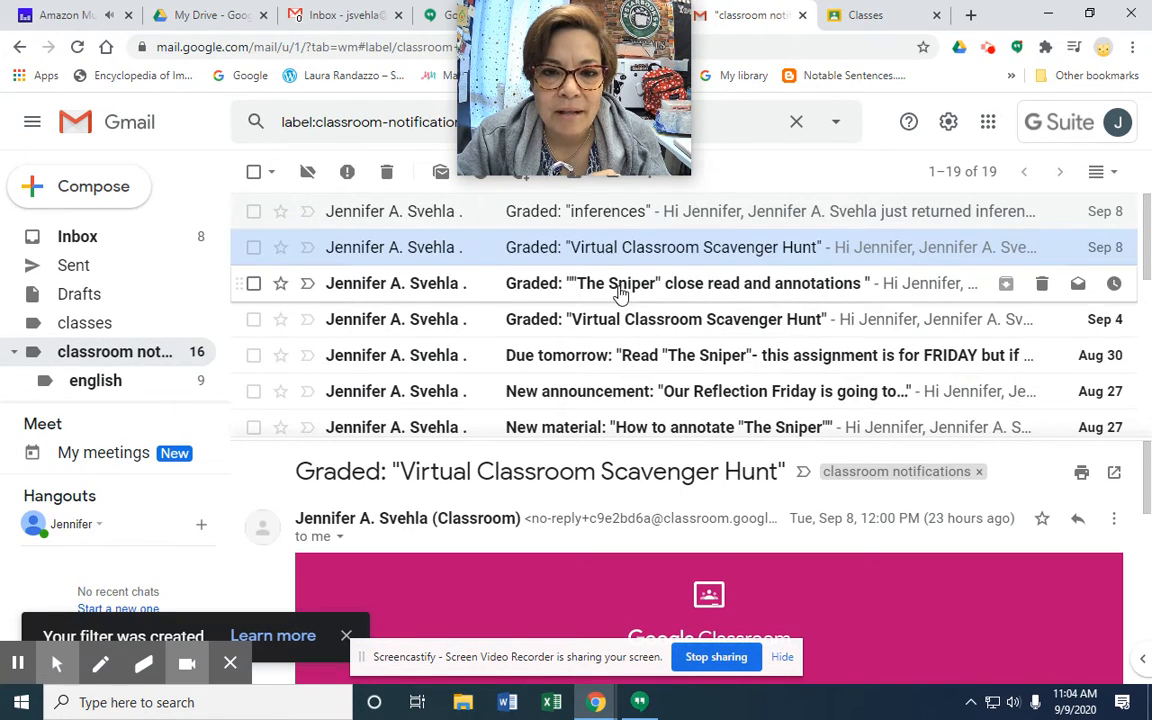
scroll(616, 300, down, 5)
scroll(616, 312, up, 5)
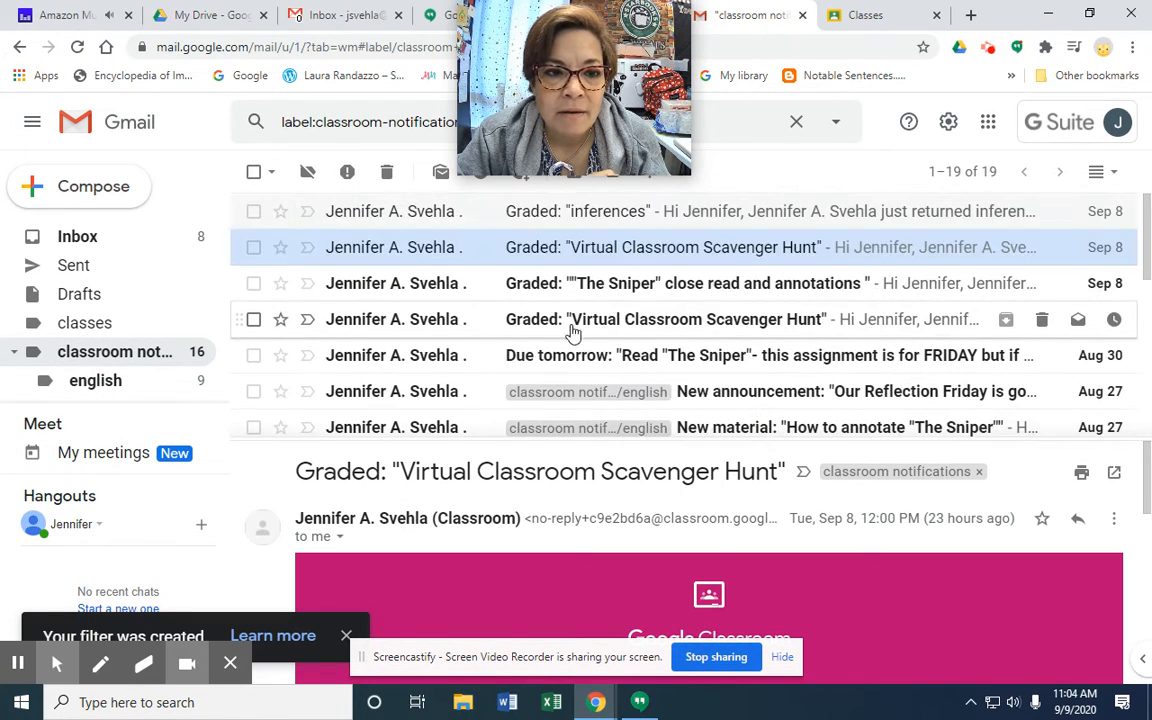
click(137, 381)
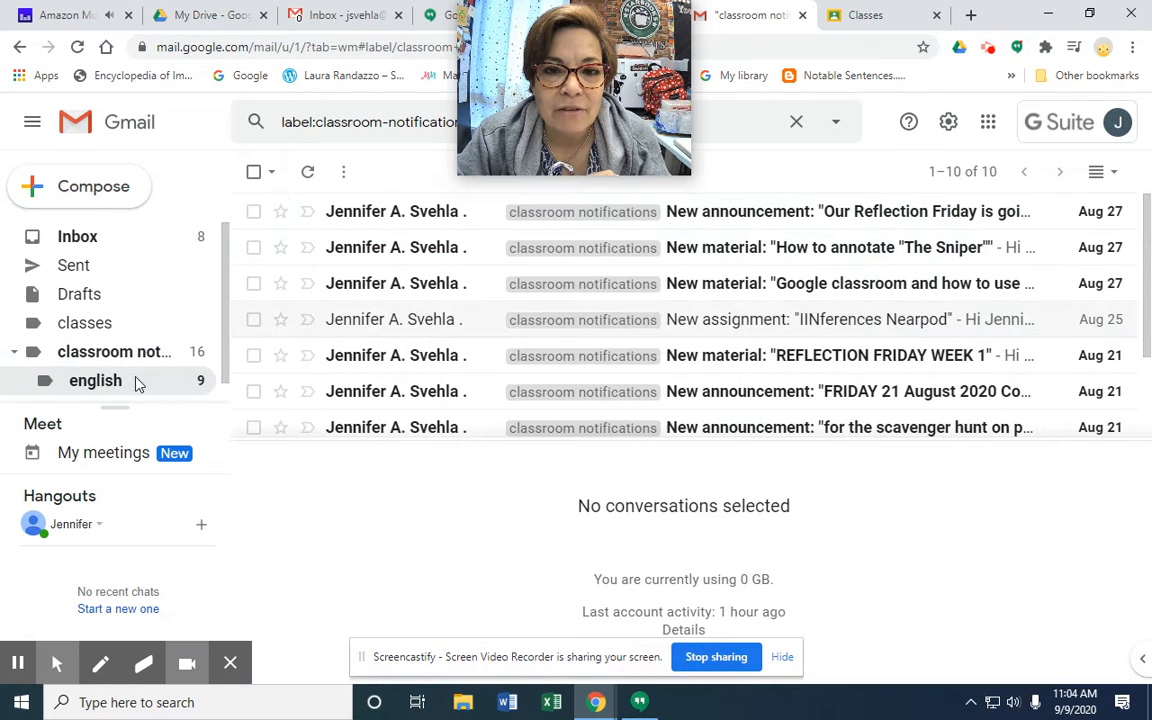
scroll(560, 350, down, 3)
scroll(522, 380, up, 3)
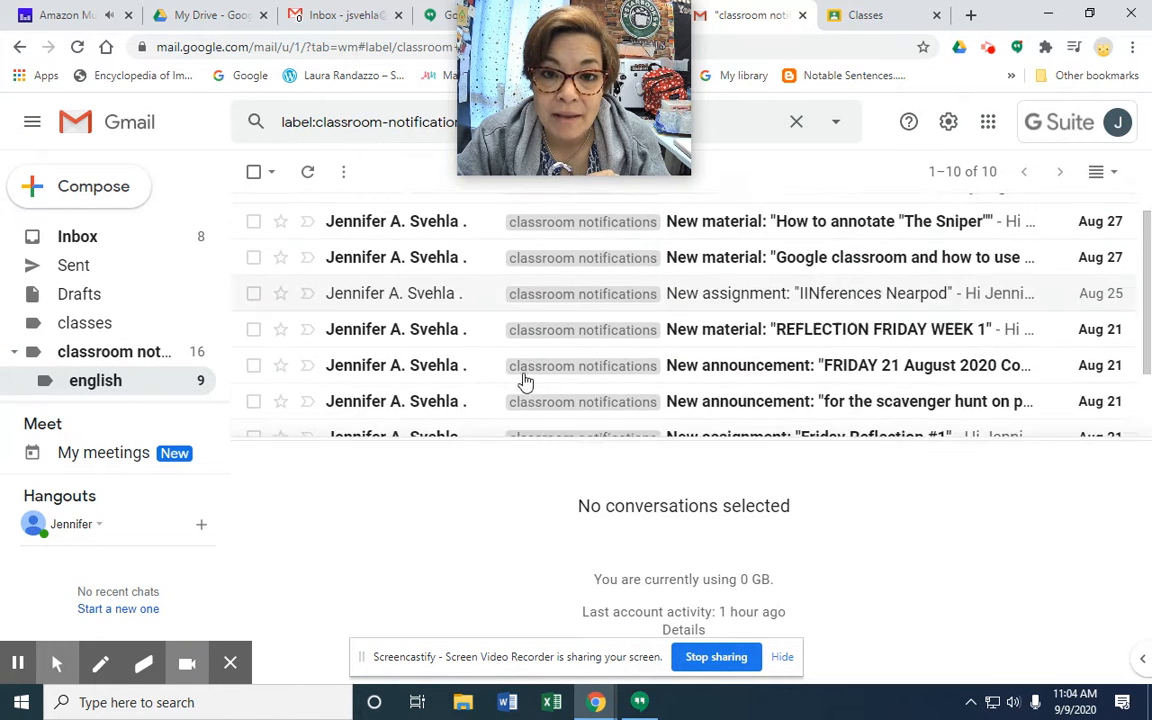
scroll(527, 380, down, 2)
scroll(520, 376, down, 1)
scroll(500, 355, up, 3)
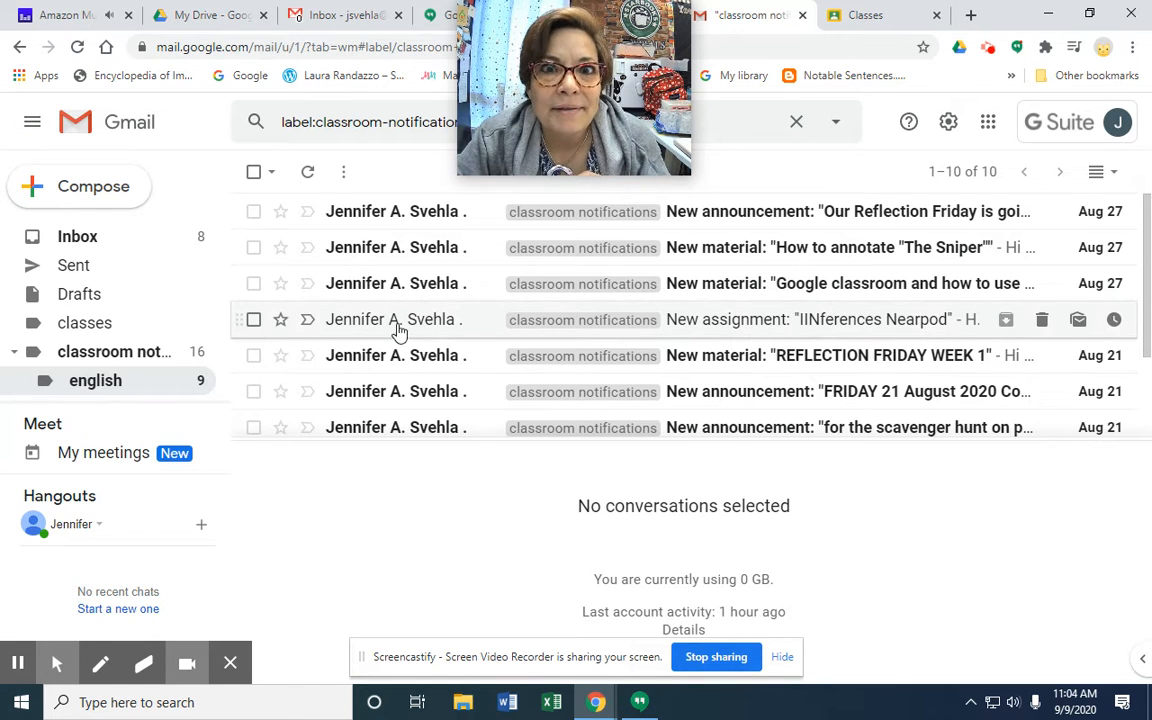
scroll(400, 320, down, 3)
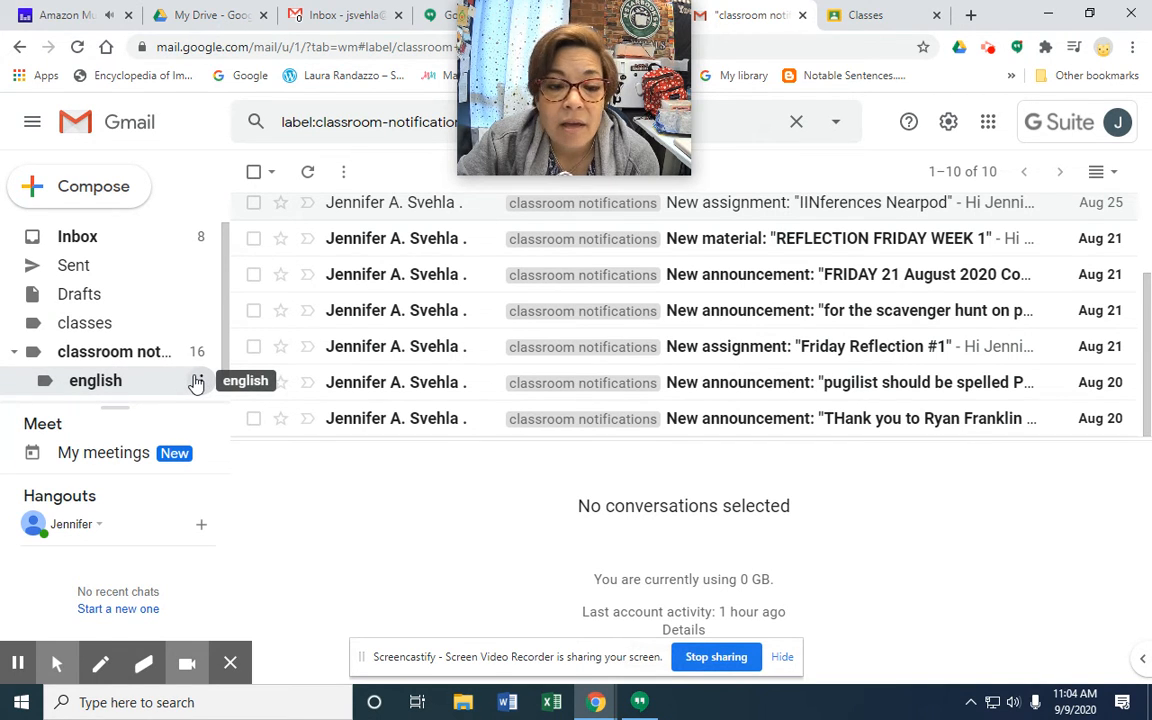
Set the color of the nested "english" label to orange with white text
click(200, 381)
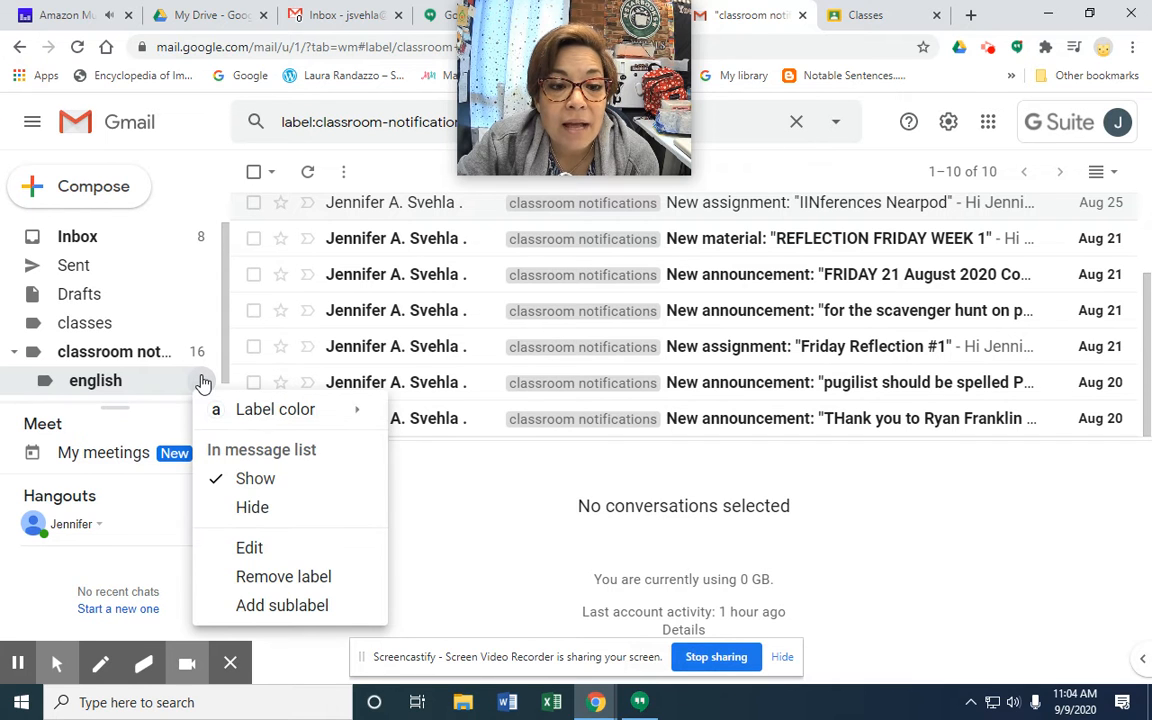
mouse_move(243, 417)
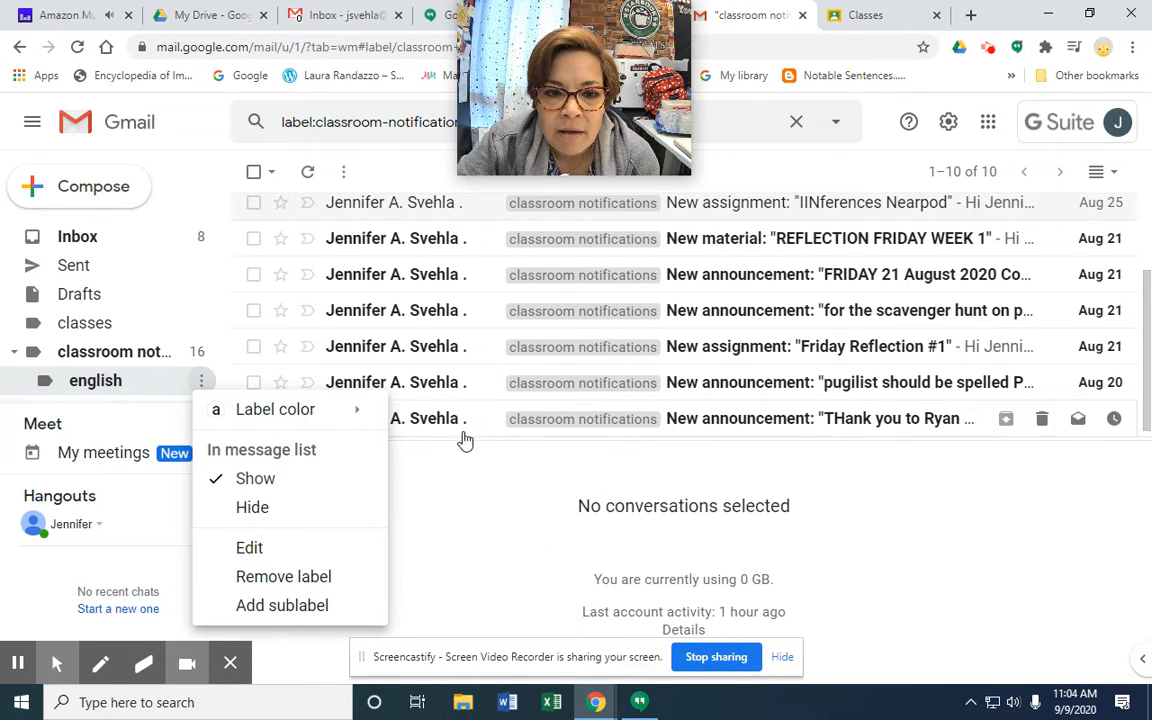
mouse_move(360, 418)
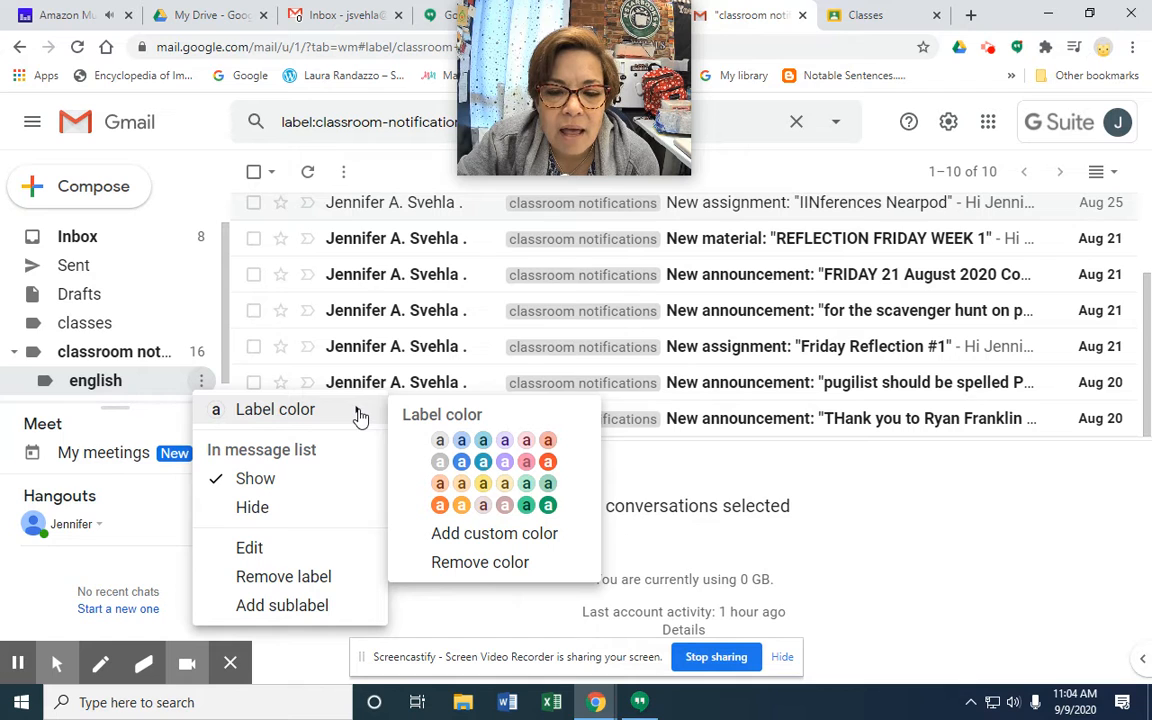
click(548, 462)
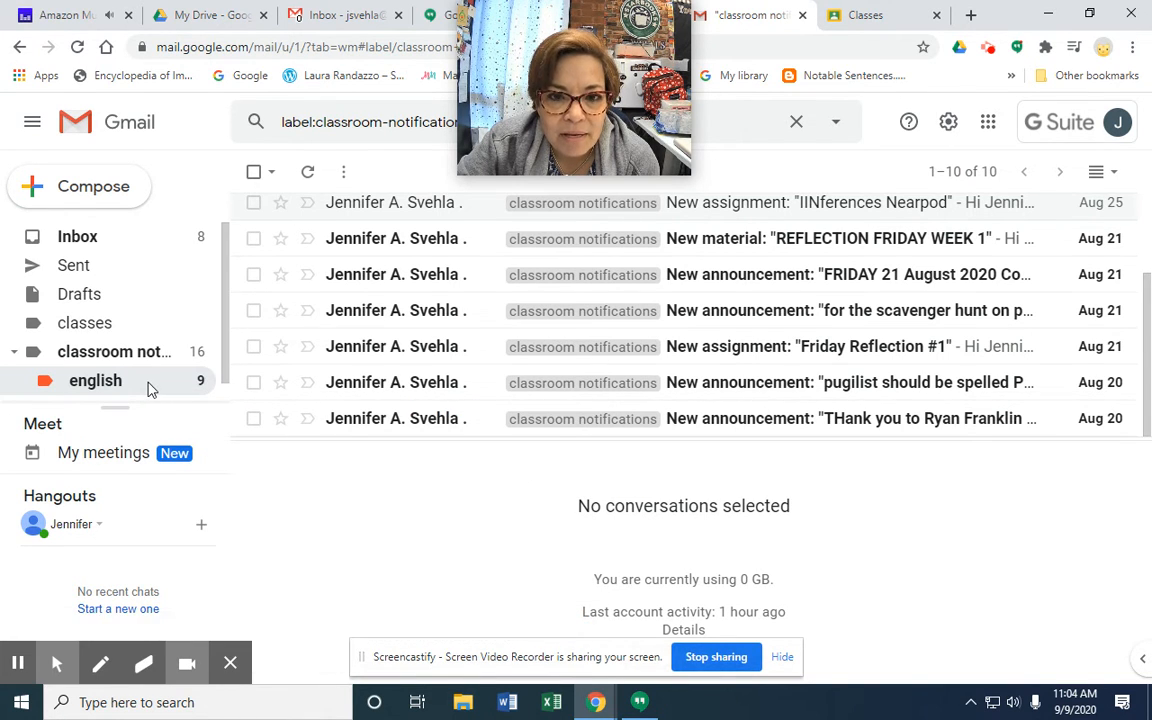
Compare the "classroom notifications" and "english" message lists, examining how the colored "english" tags mark messages in the parent label
scroll(176, 368, up, 1)
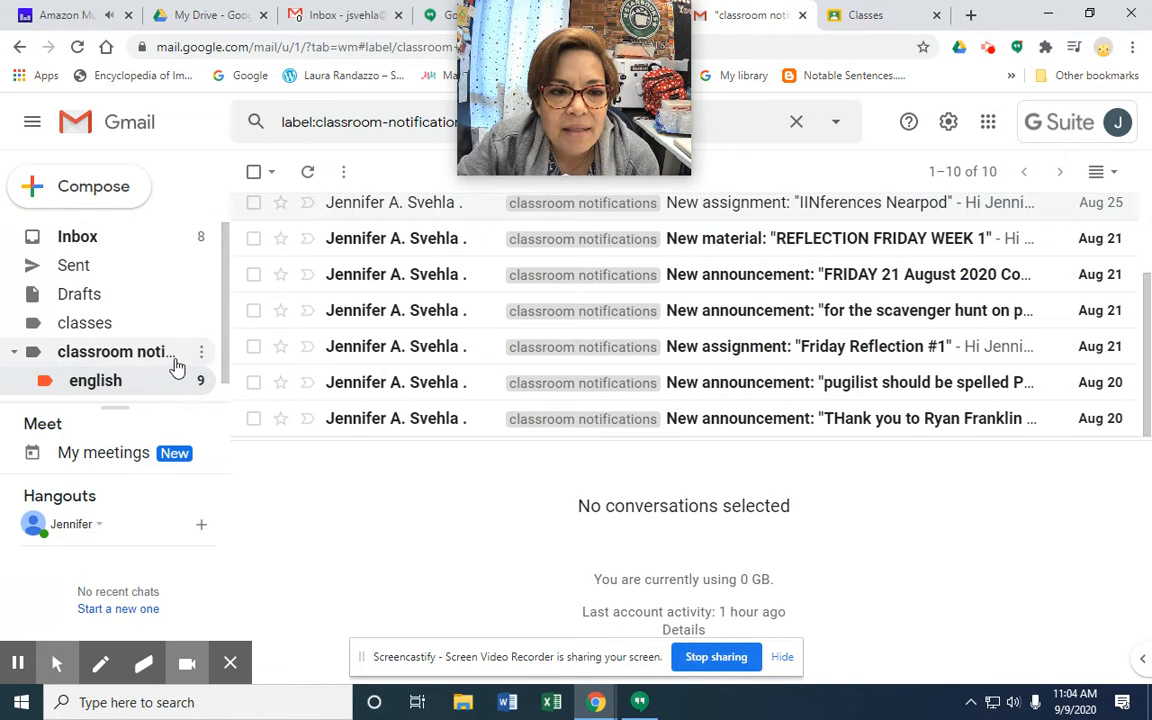
click(163, 352)
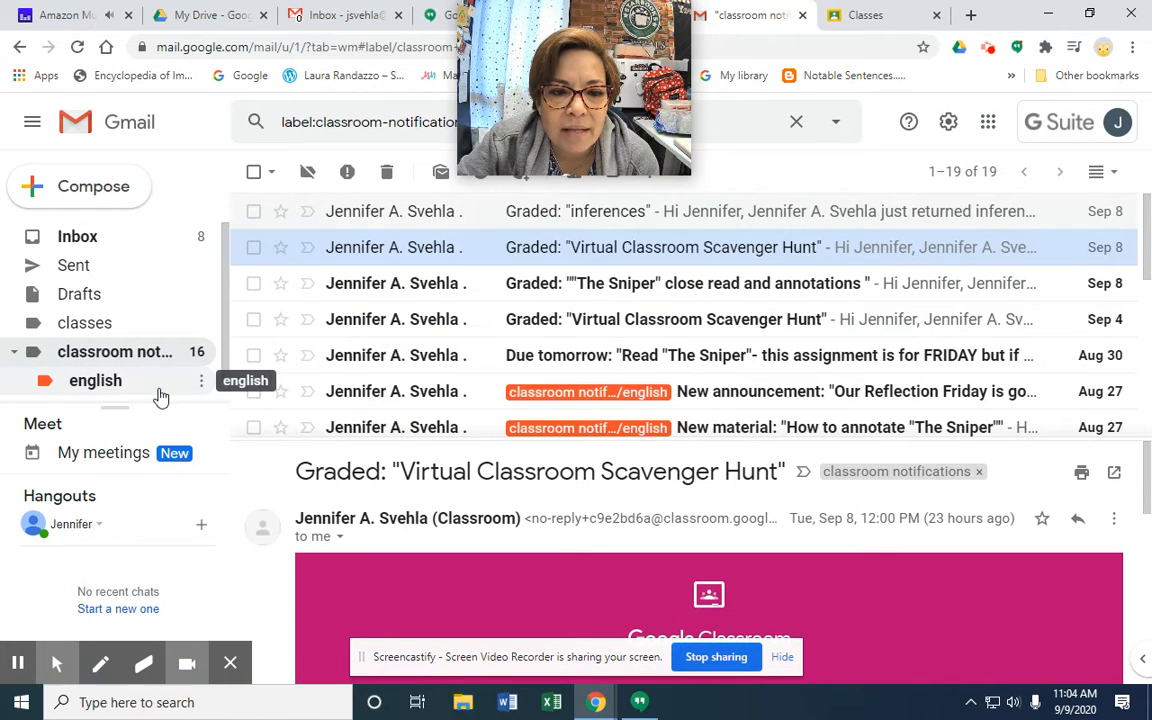
click(160, 383)
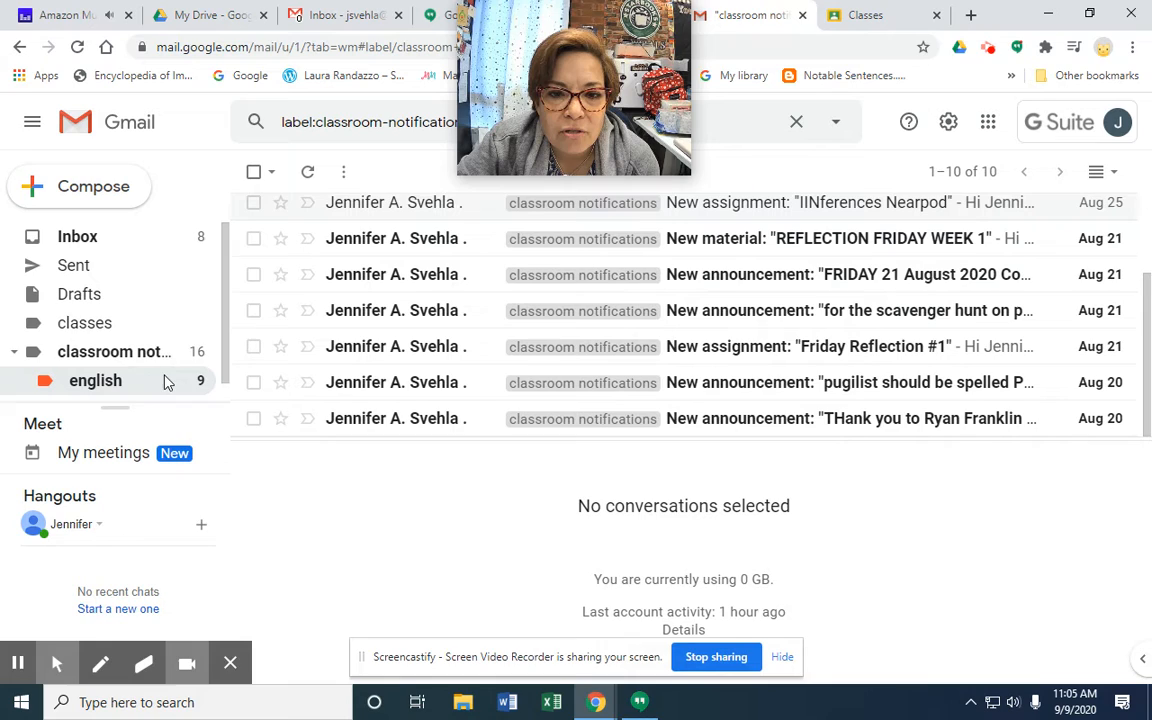
click(165, 352)
scroll(566, 380, down, 2)
scroll(570, 330, down, 4)
scroll(572, 315, up, 8)
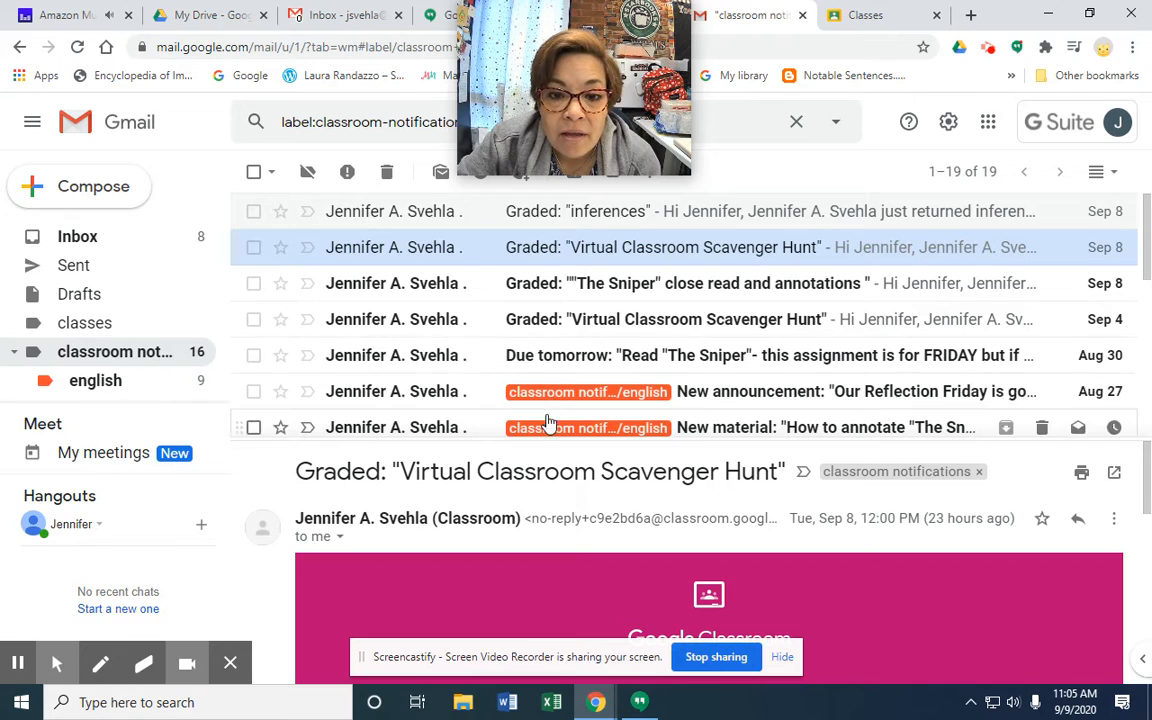
scroll(550, 410, down, 5)
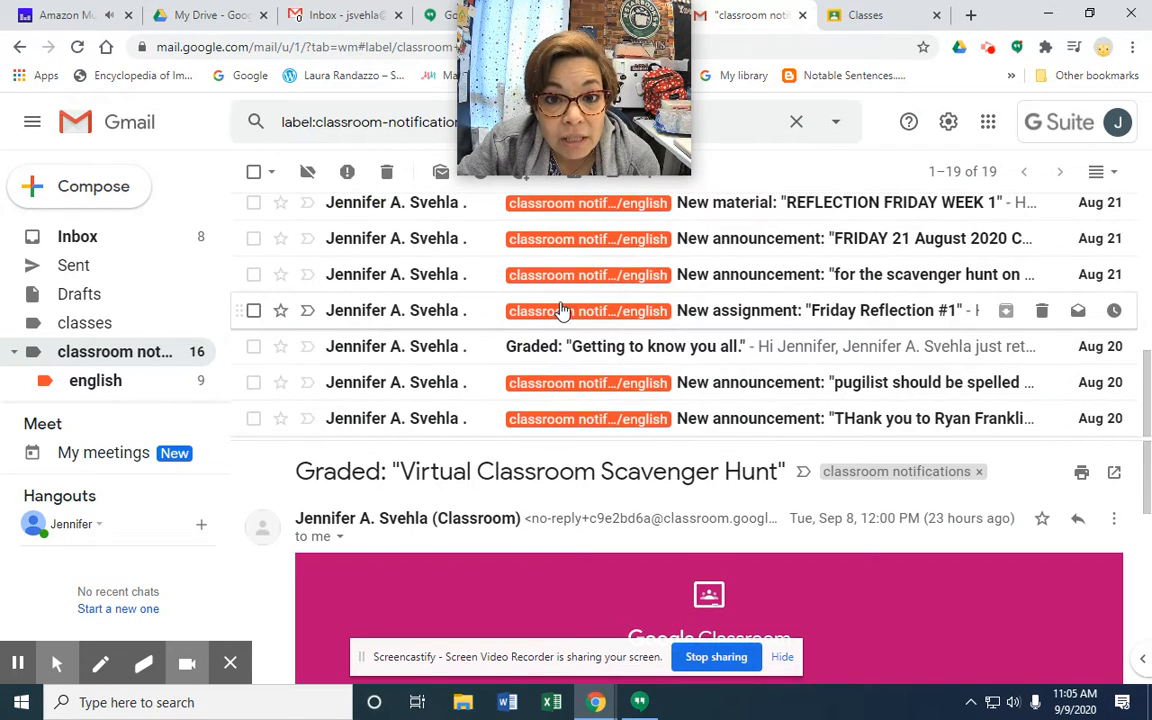
Check the inbox, then find and open the untagged "learning about the way we communicate" assignment message under "classroom notifications"
scroll(565, 308, up, 5)
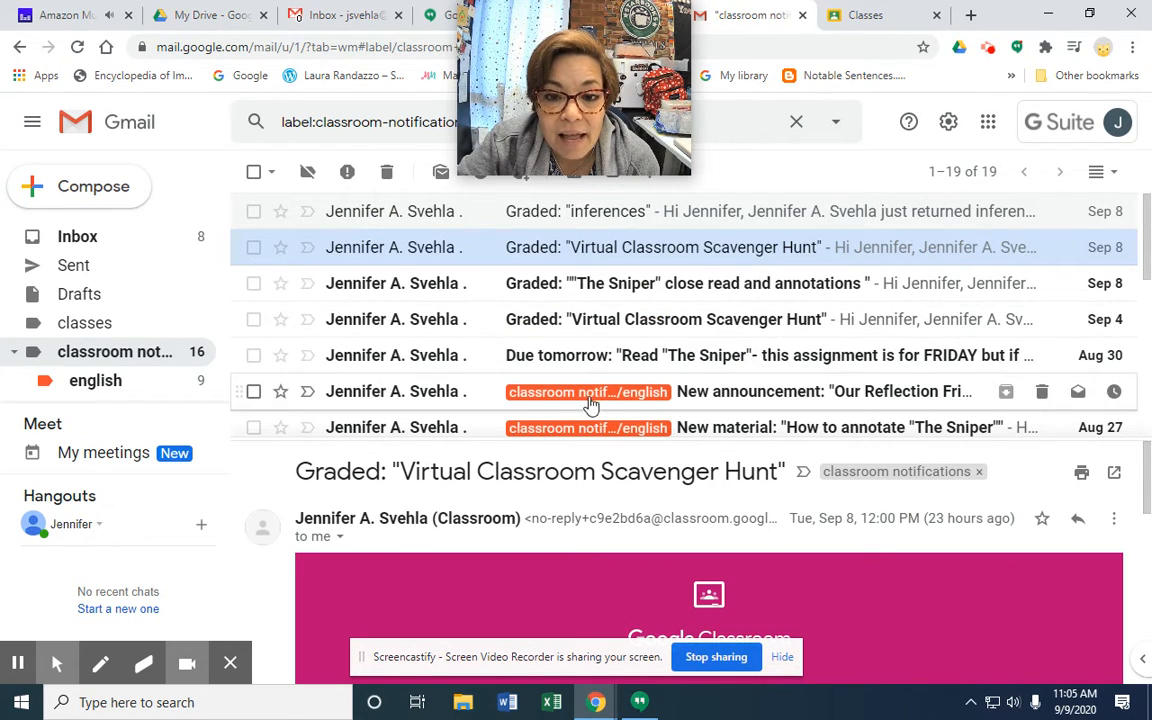
click(85, 236)
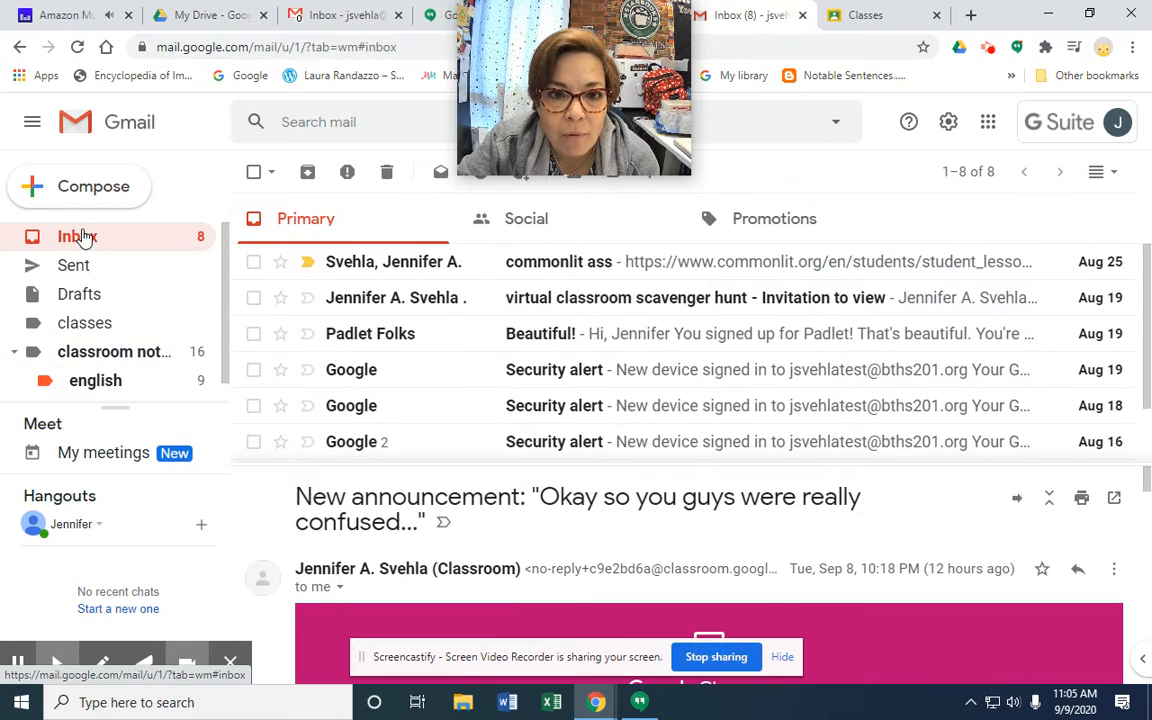
click(112, 352)
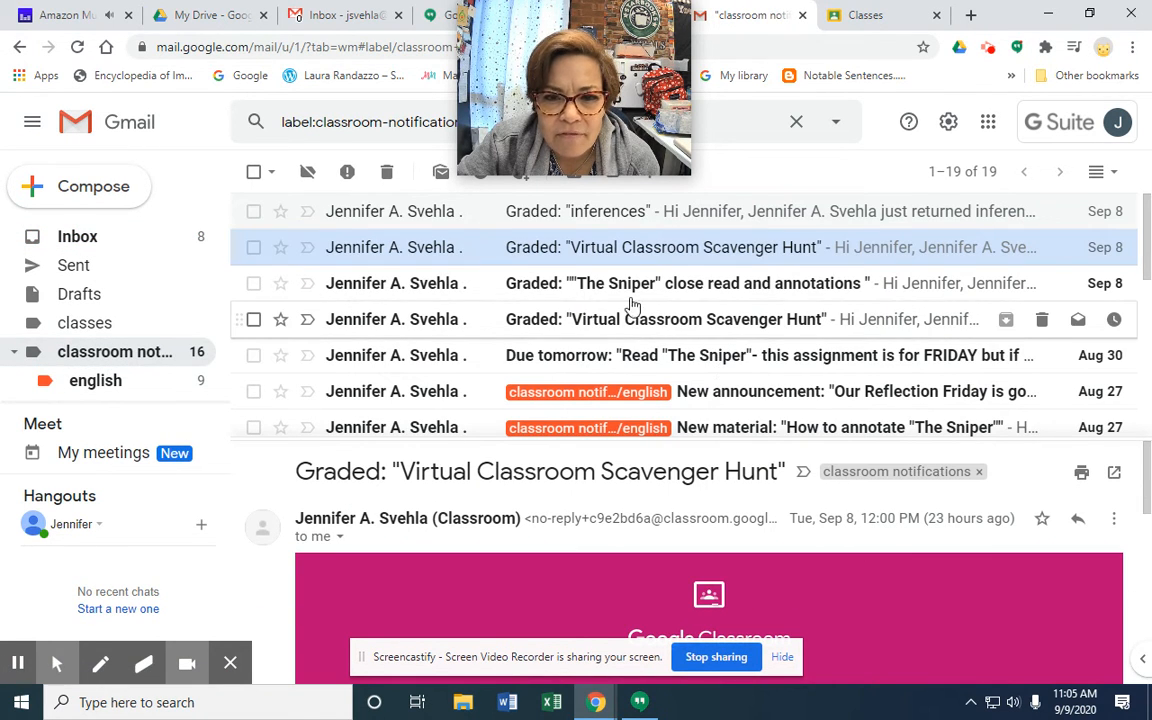
scroll(750, 313, down, 3)
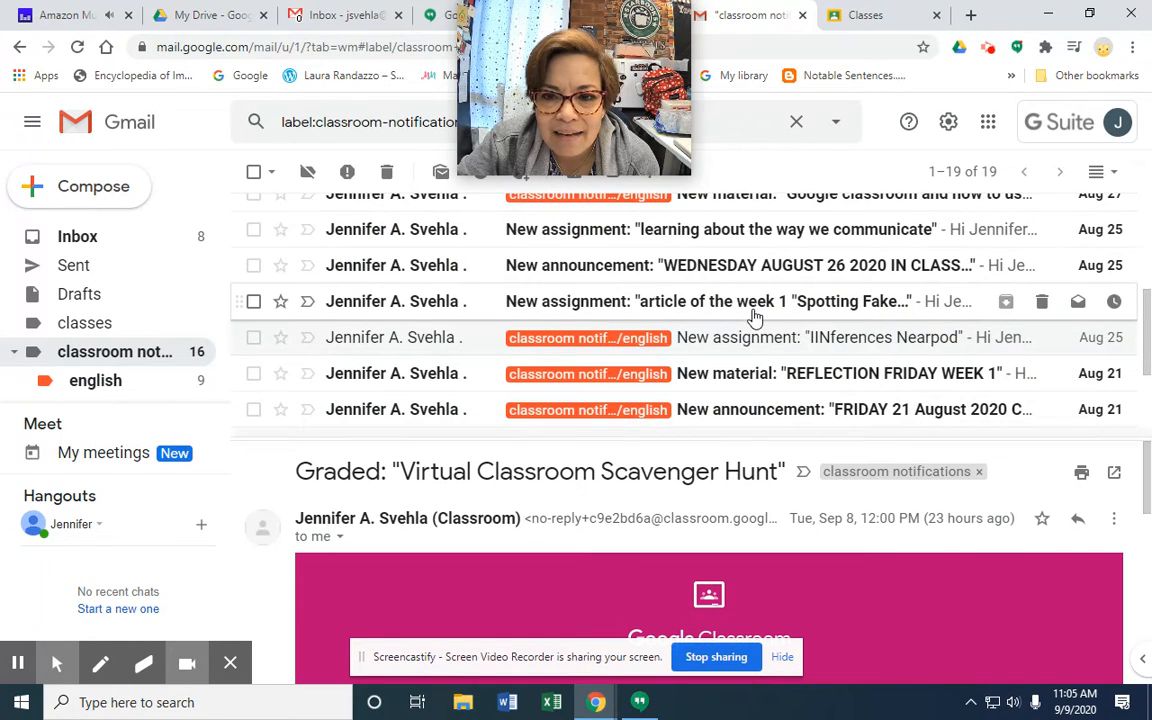
scroll(700, 313, up, 2)
scroll(560, 330, down, 2)
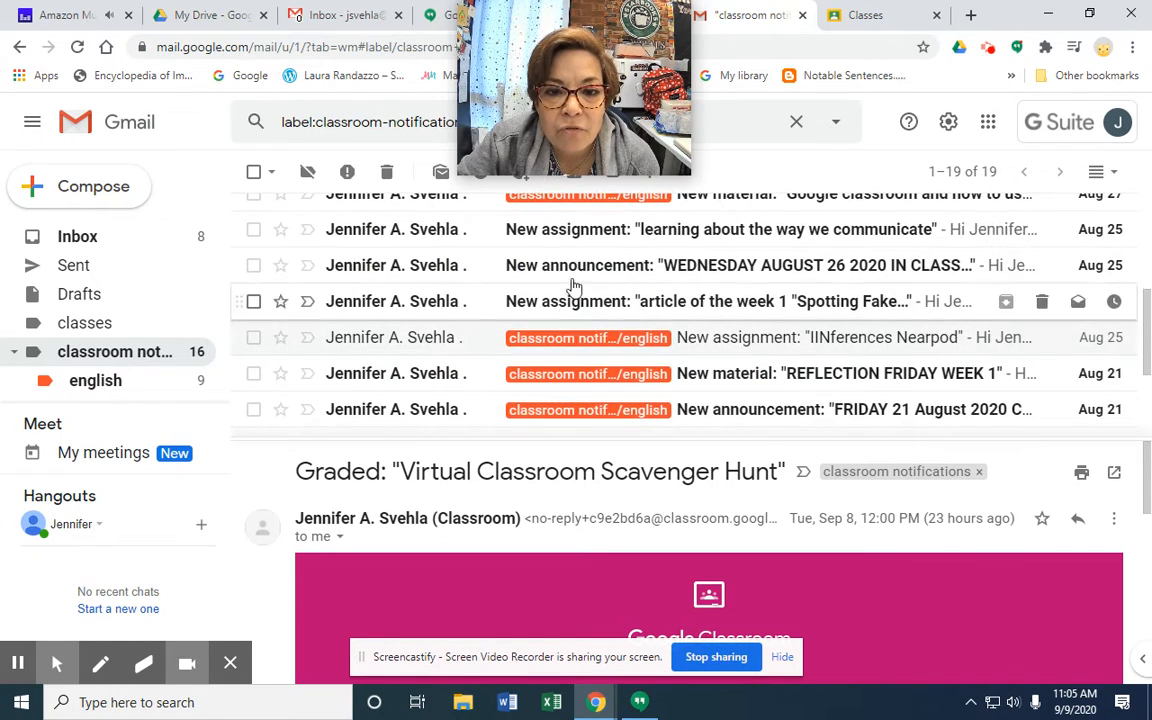
click(740, 232)
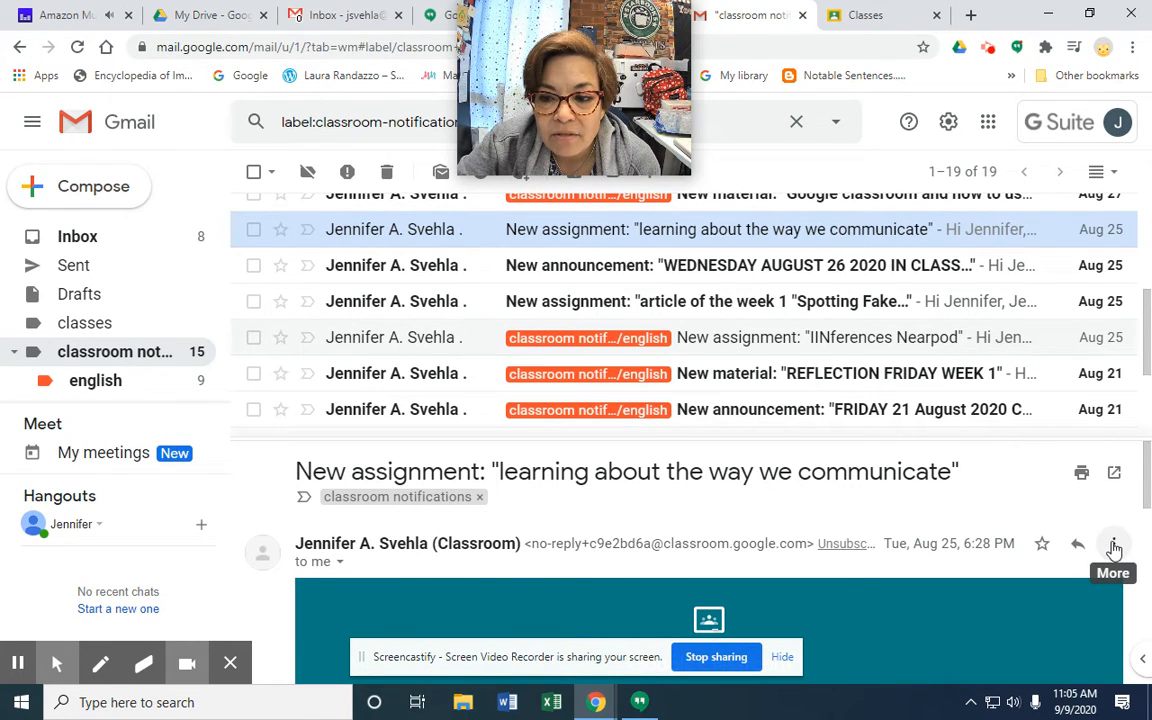
click(1116, 548)
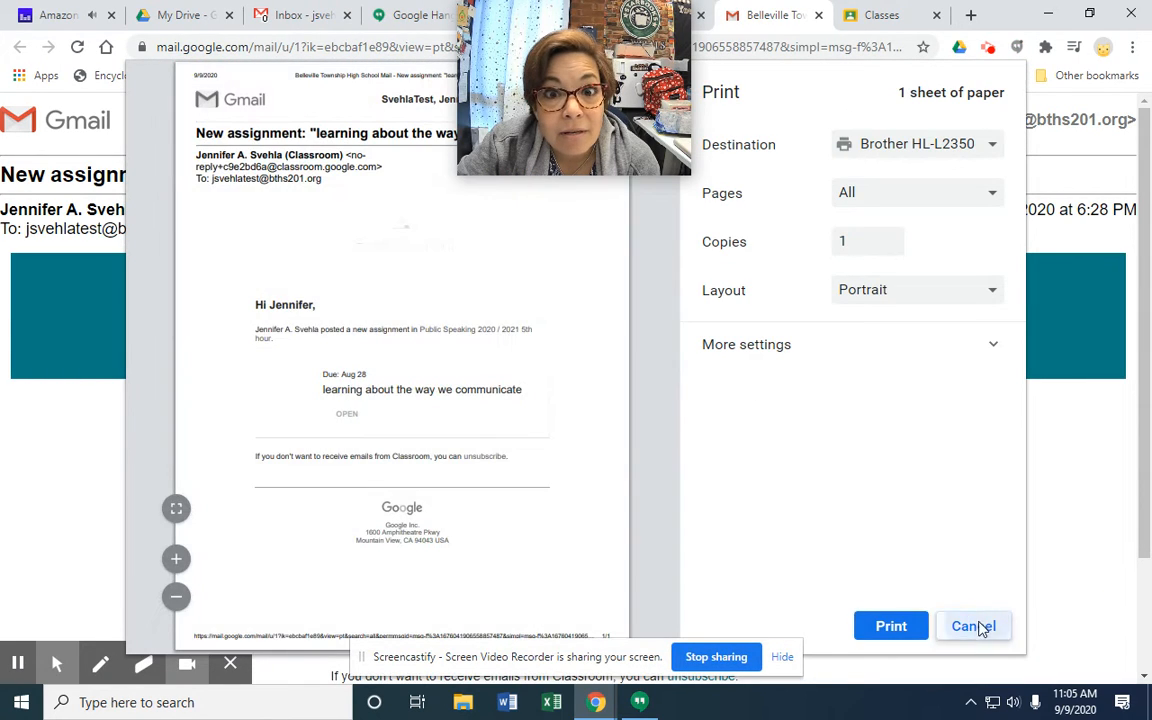
click(975, 626)
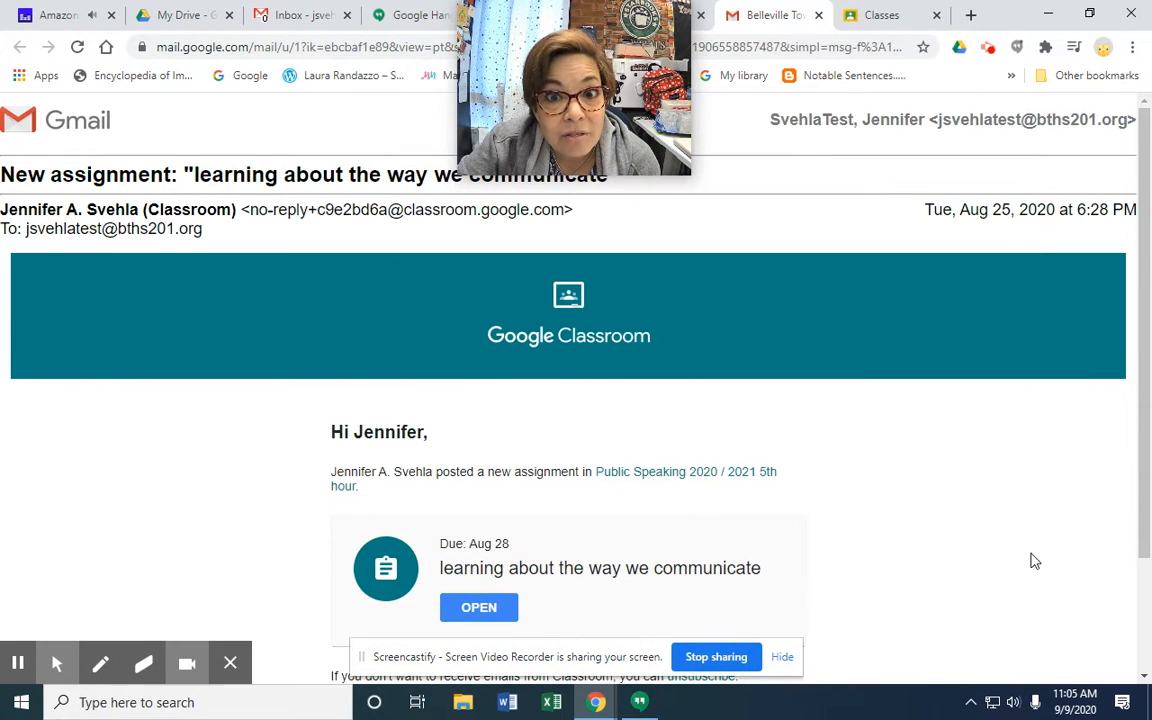
click(818, 15)
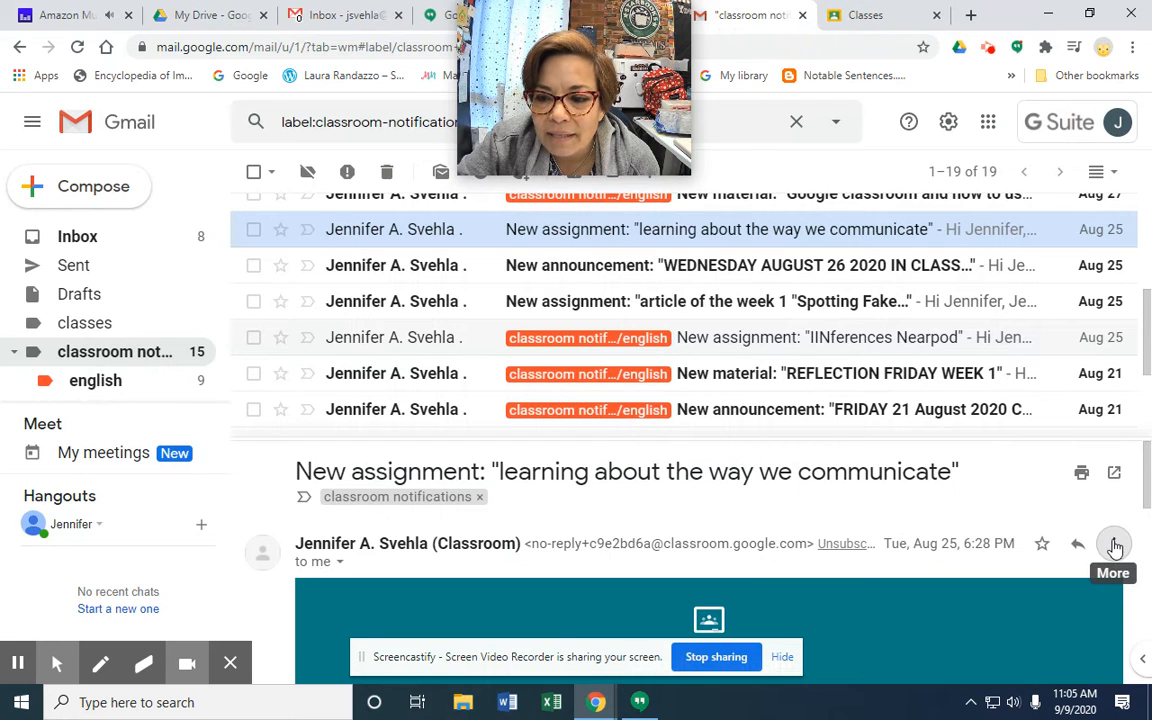
click(1114, 546)
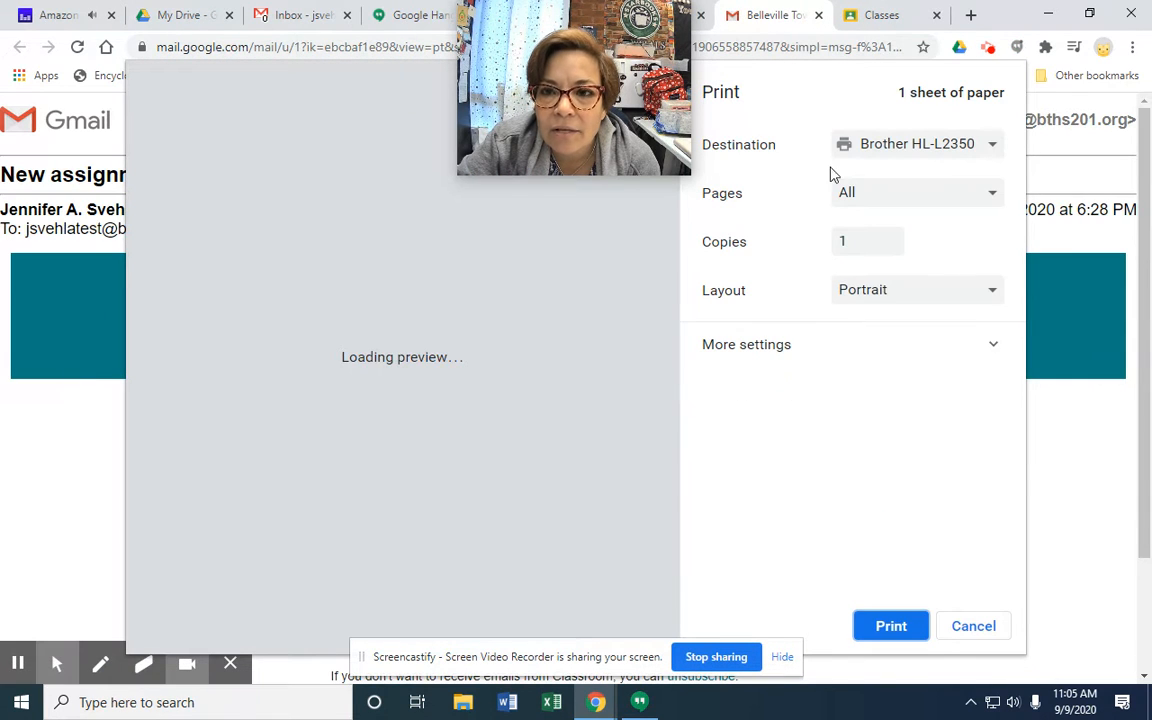
click(972, 630)
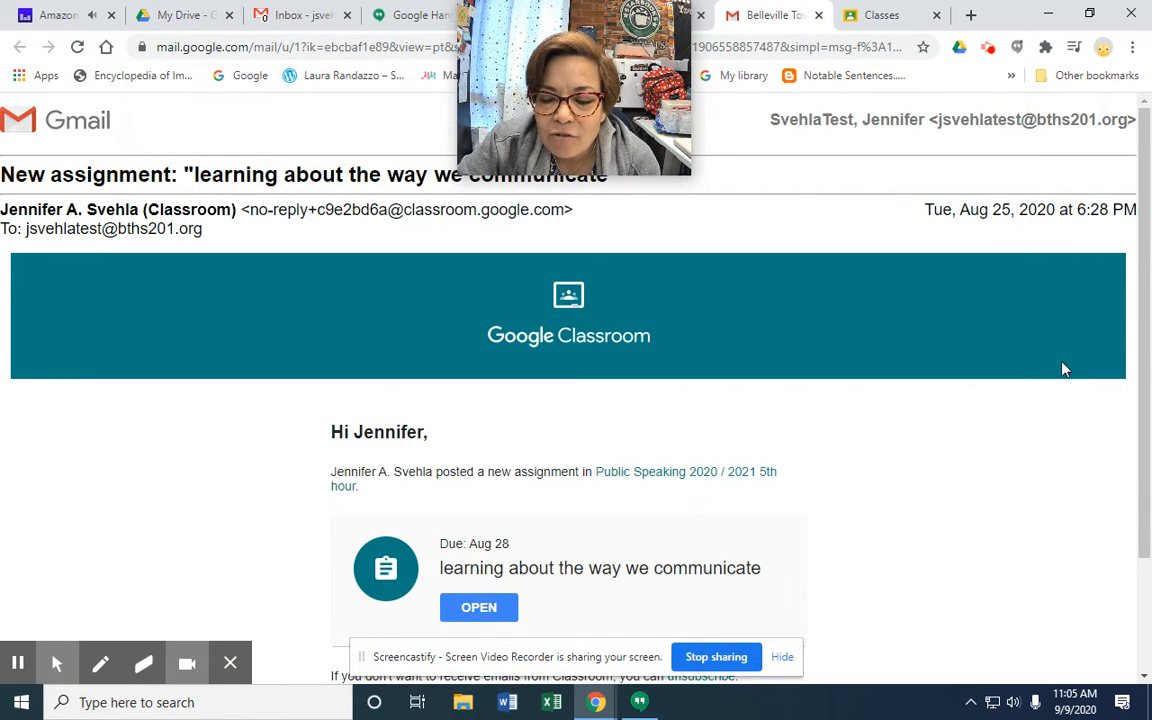
click(818, 15)
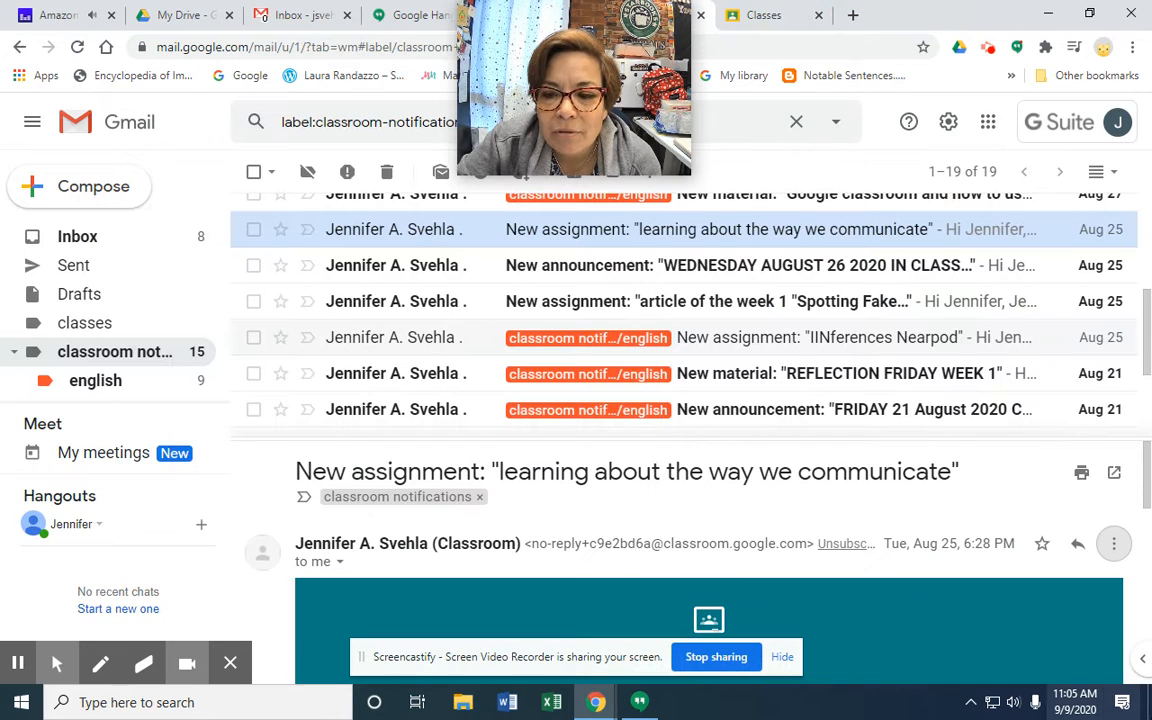
Start a filter for messages like the open assignment notification, matching those that have the words "Public Speaking"
click(1121, 551)
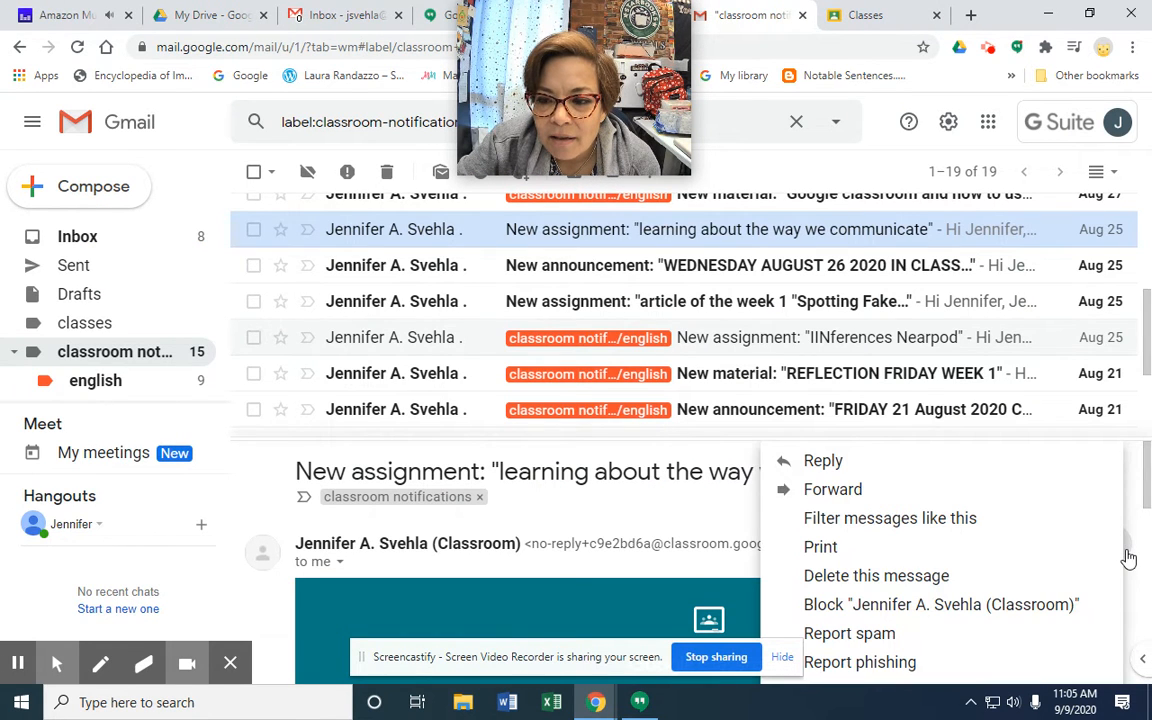
click(975, 522)
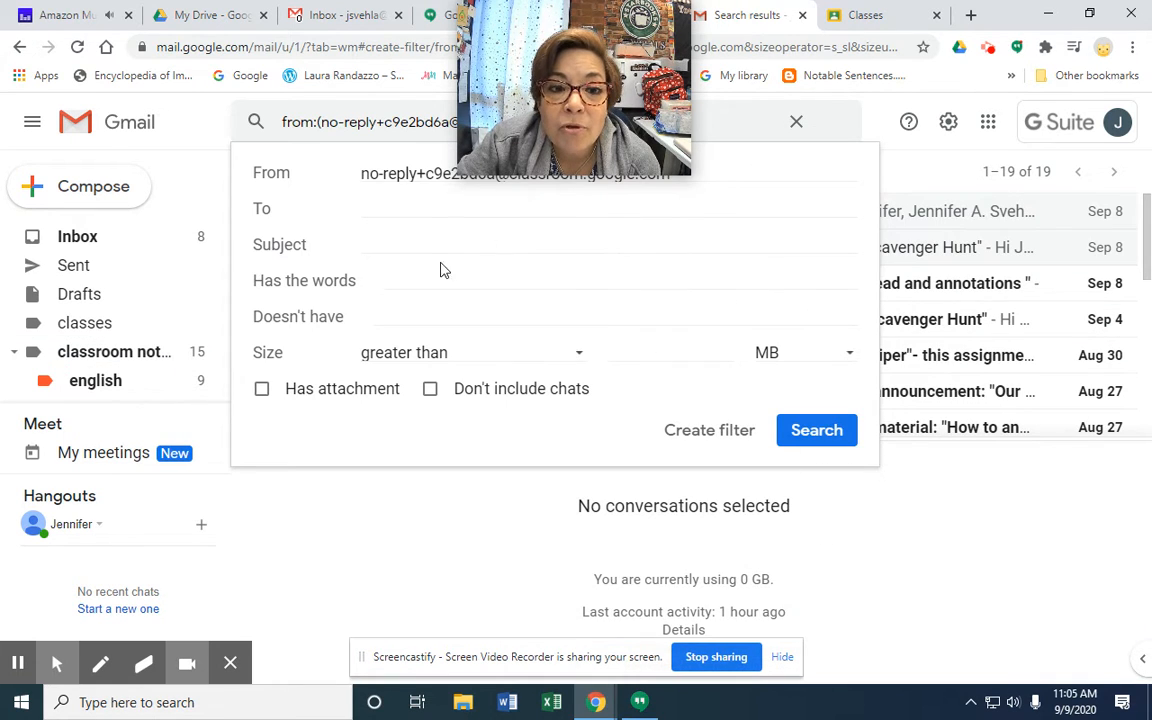
click(440, 276)
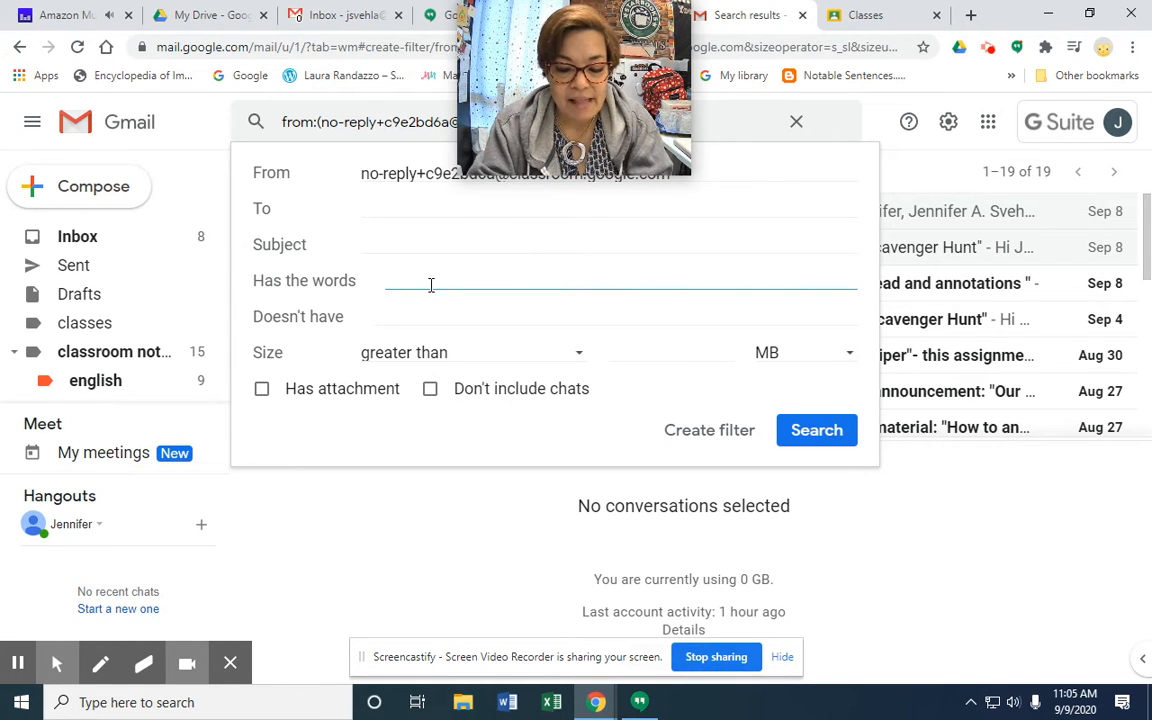
text(OP)
key(BackSpace)
key(BackSpace)
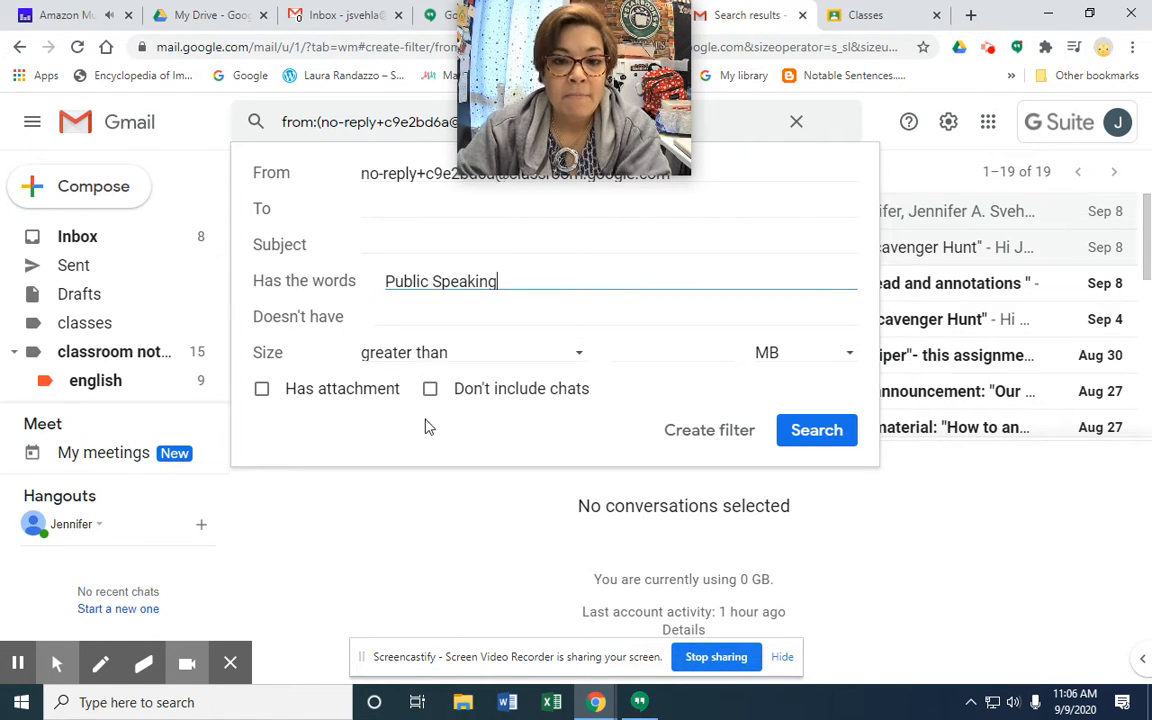
click(679, 429)
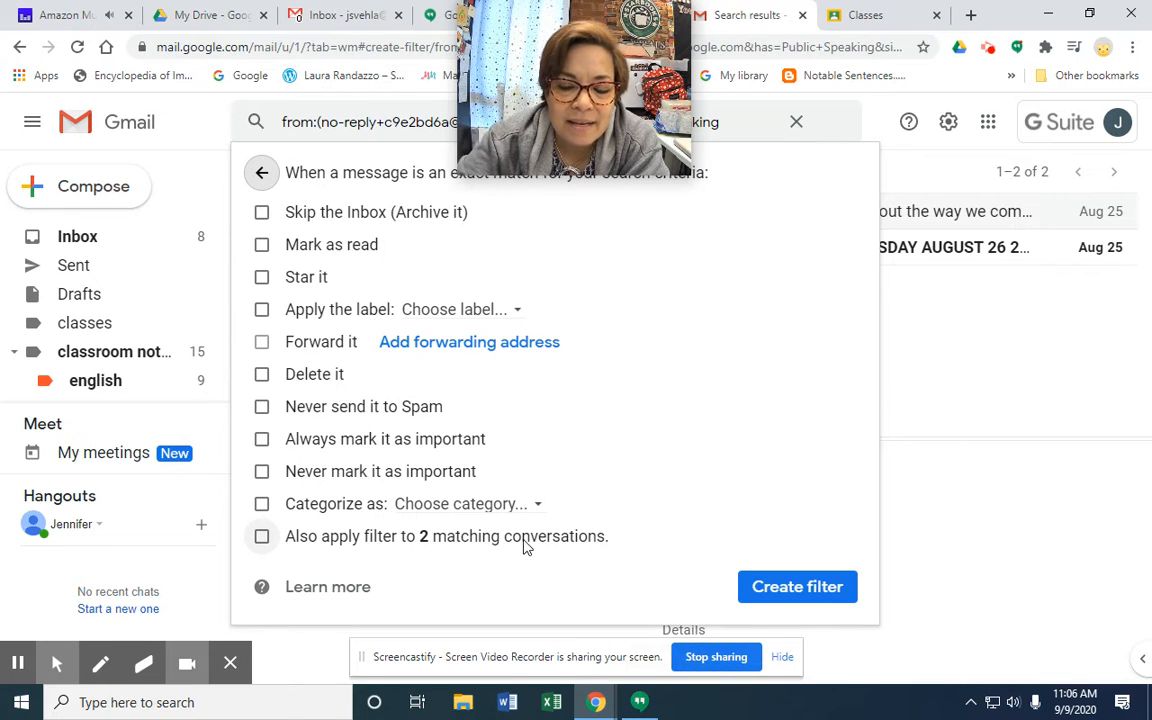
Create the filter so it applies a new label "public speaking" nested under "classroom notifications"
click(478, 312)
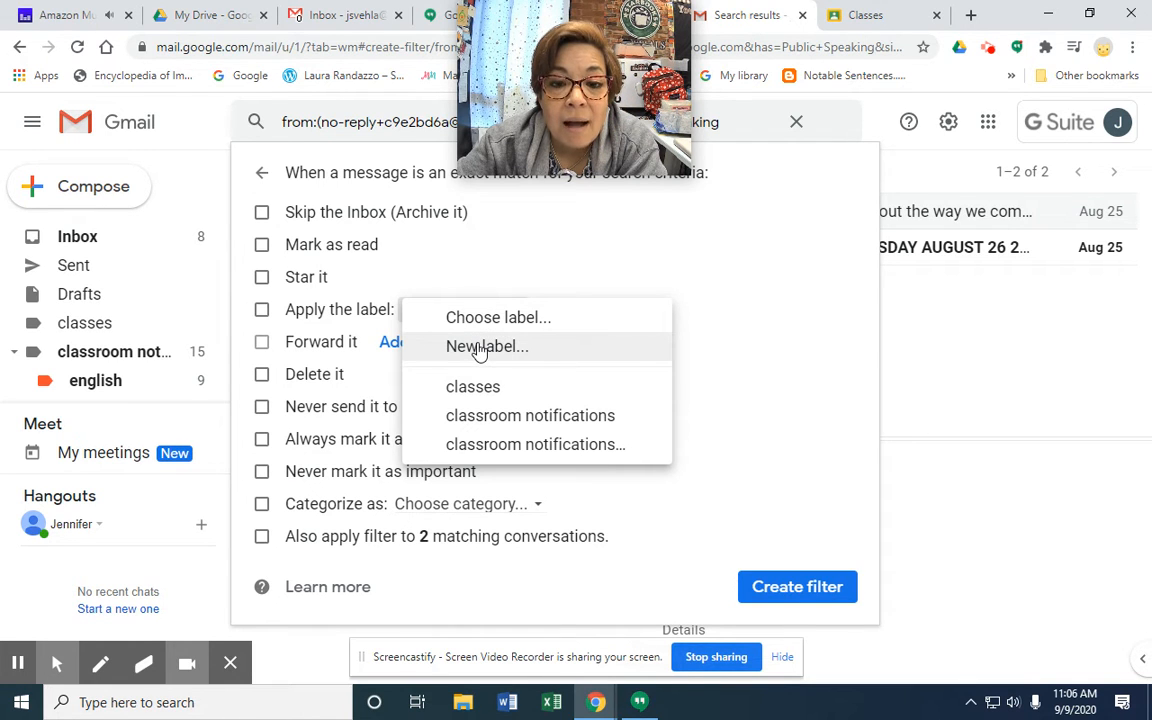
click(480, 348)
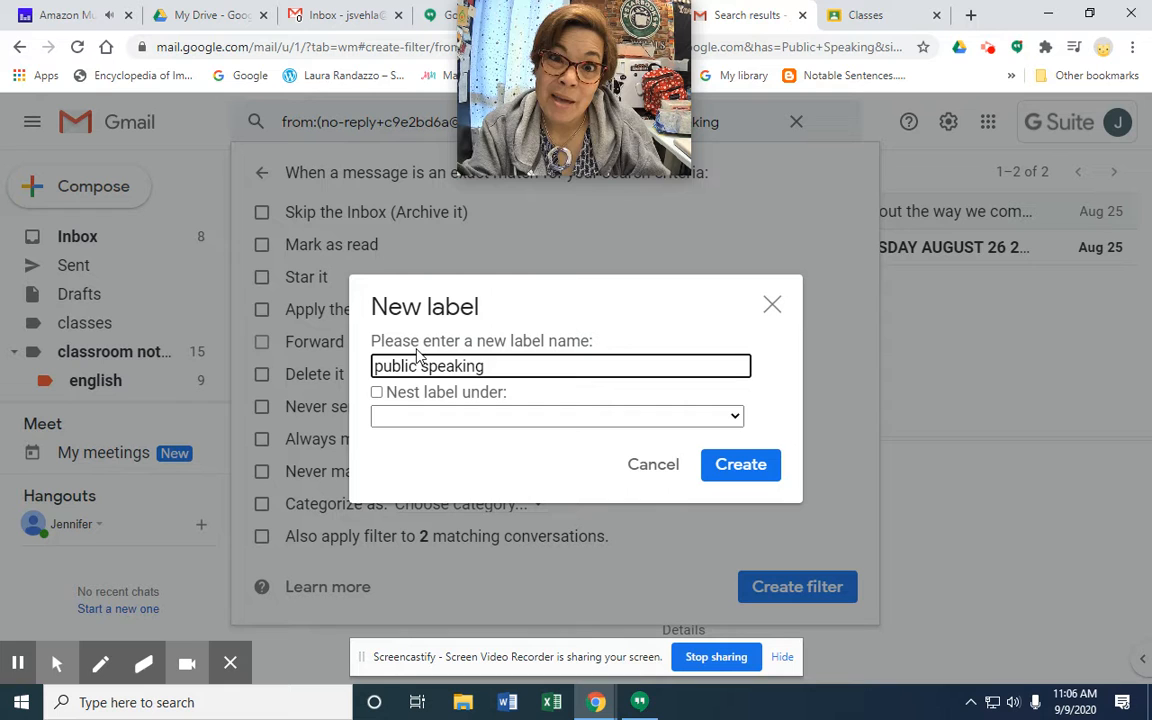
click(377, 393)
click(496, 417)
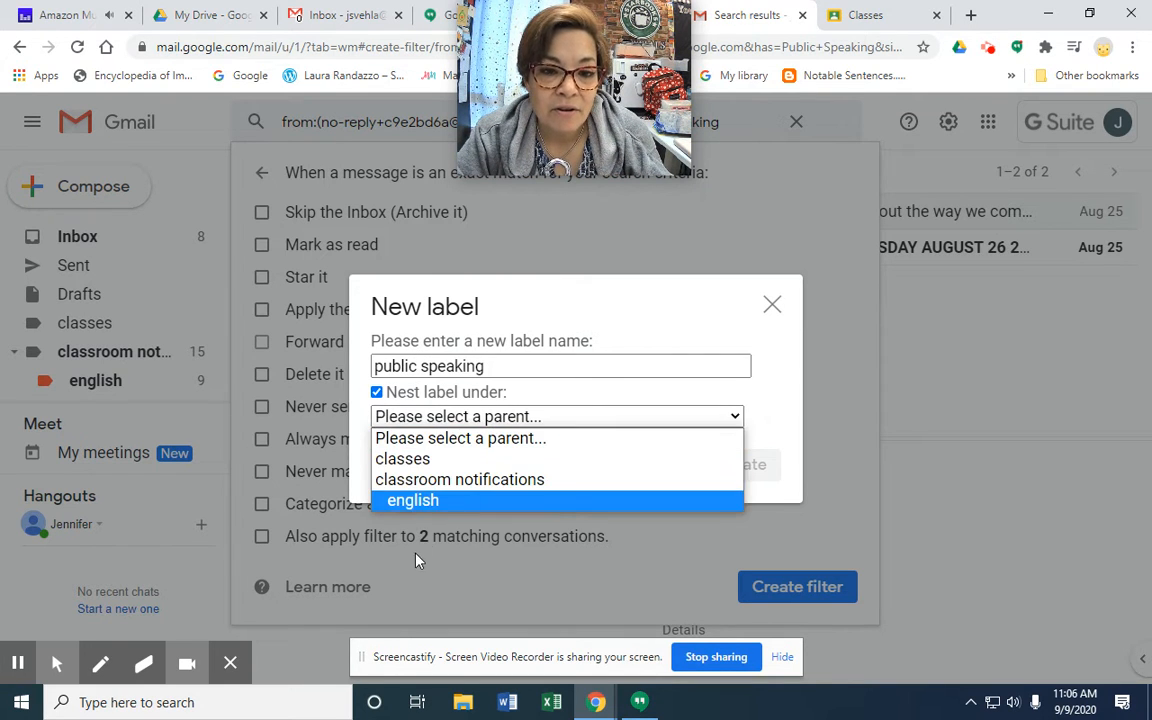
click(419, 482)
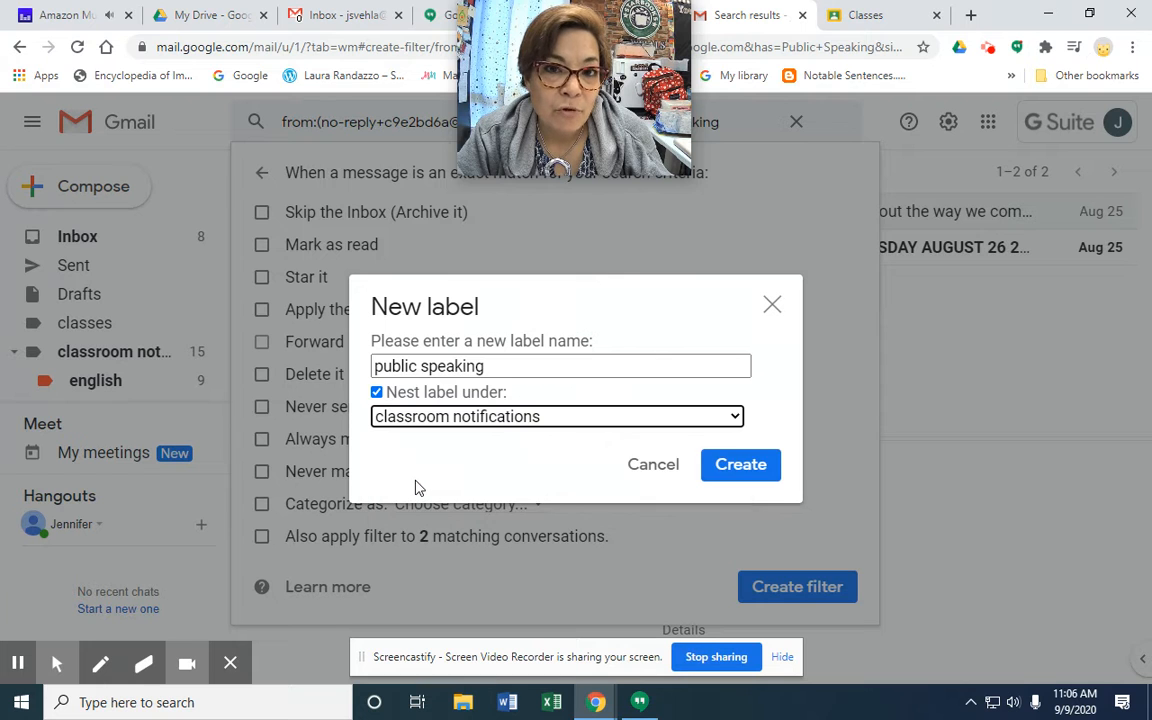
click(740, 465)
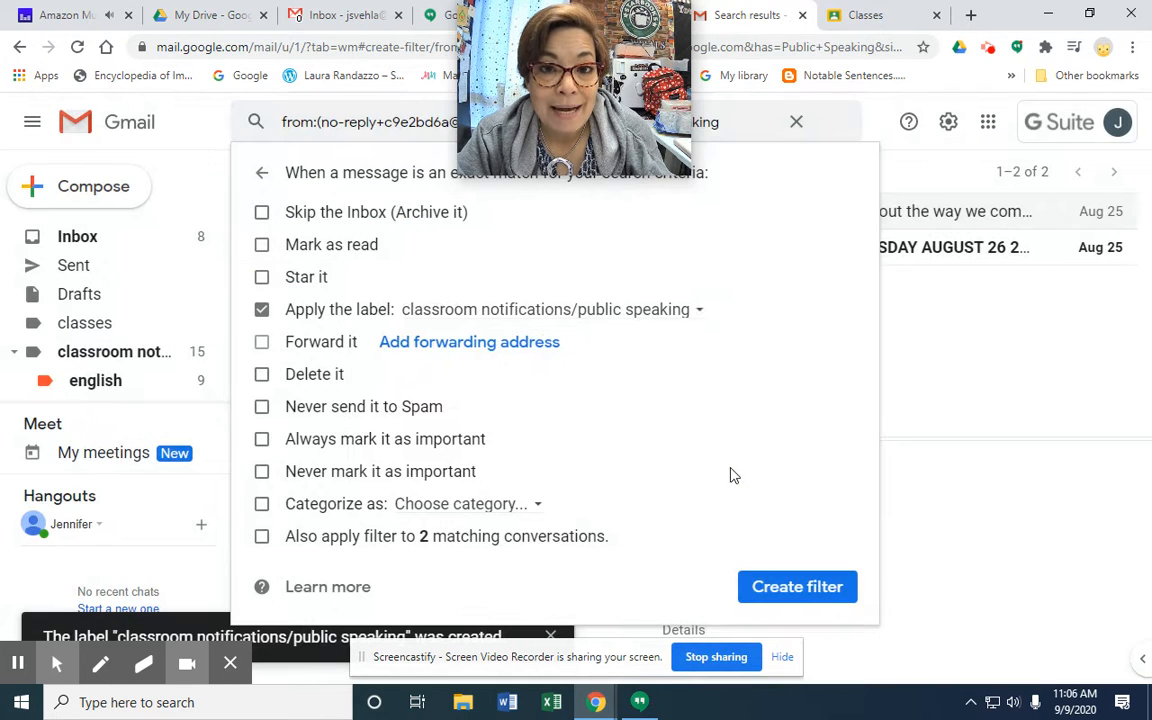
click(793, 586)
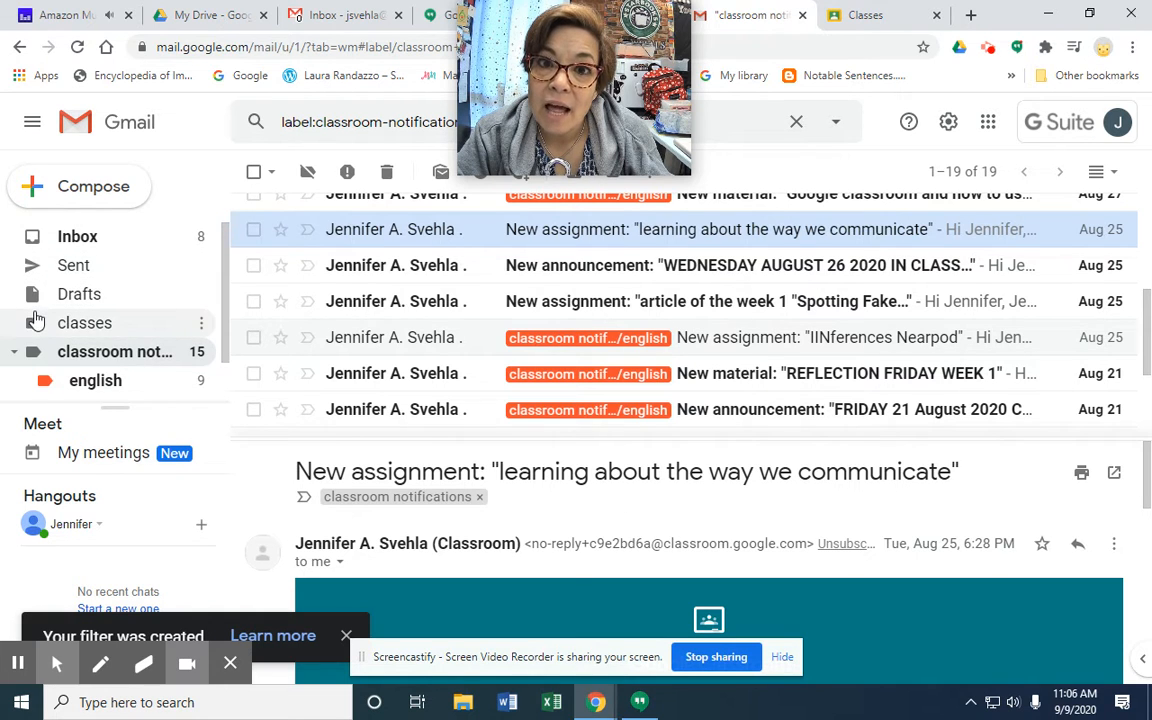
Set the color of the nested "public speaking" label to blue with white text
scroll(35, 300, down, 1)
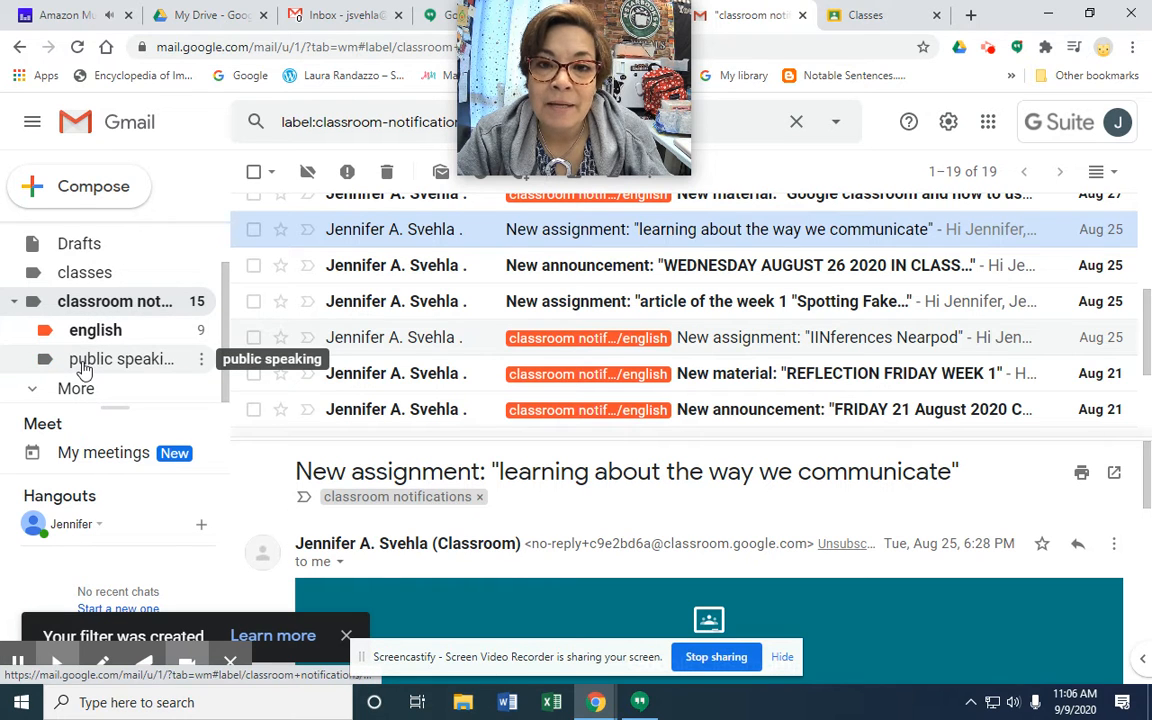
click(200, 360)
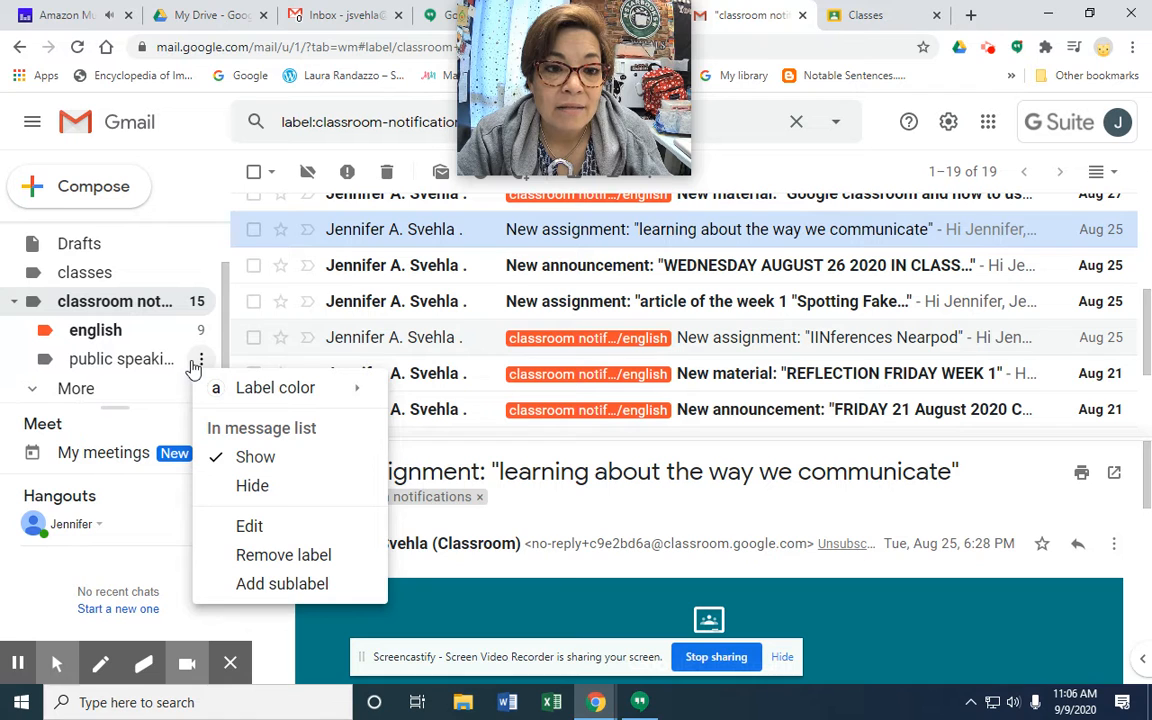
mouse_move(256, 392)
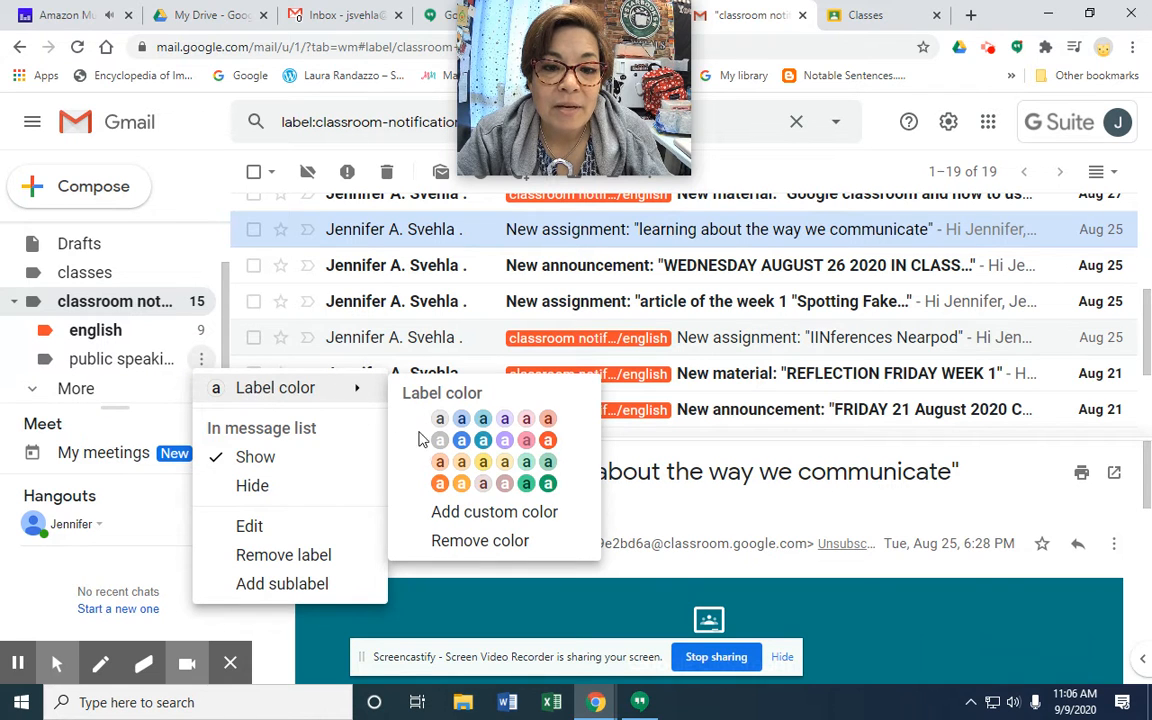
click(462, 441)
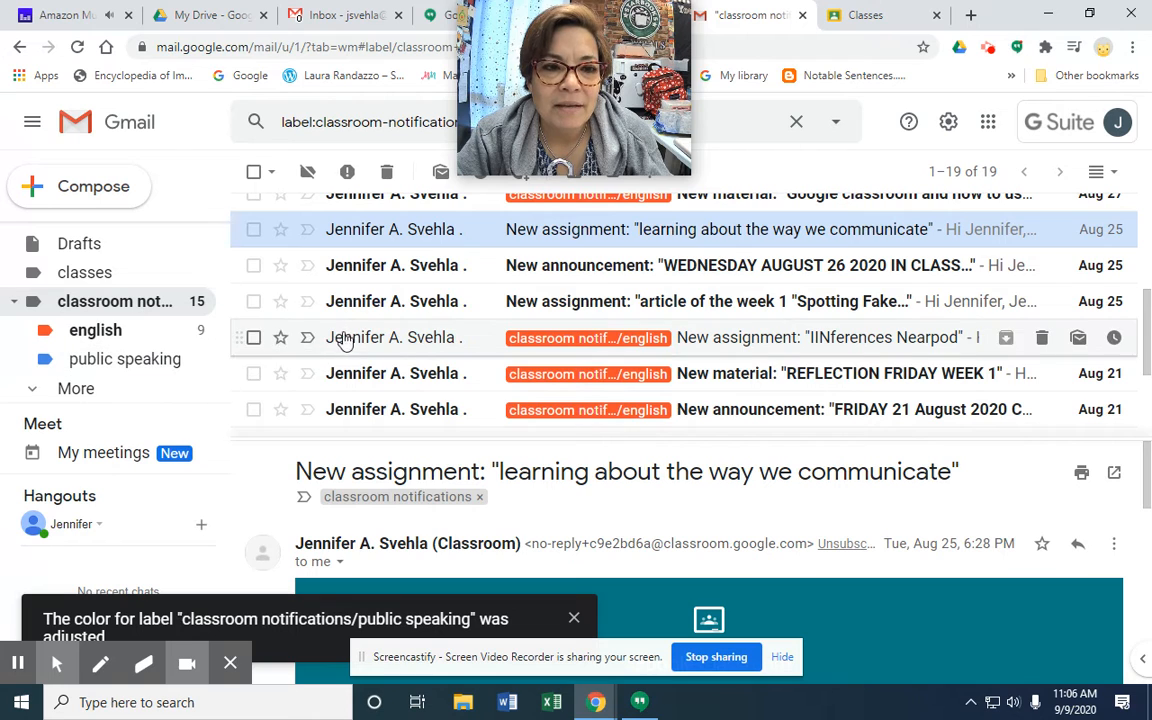
Review the messages under "classroom notifications", "public speaking" and "english", and return to the inbox
scroll(551, 380, down, 2)
scroll(549, 378, up, 5)
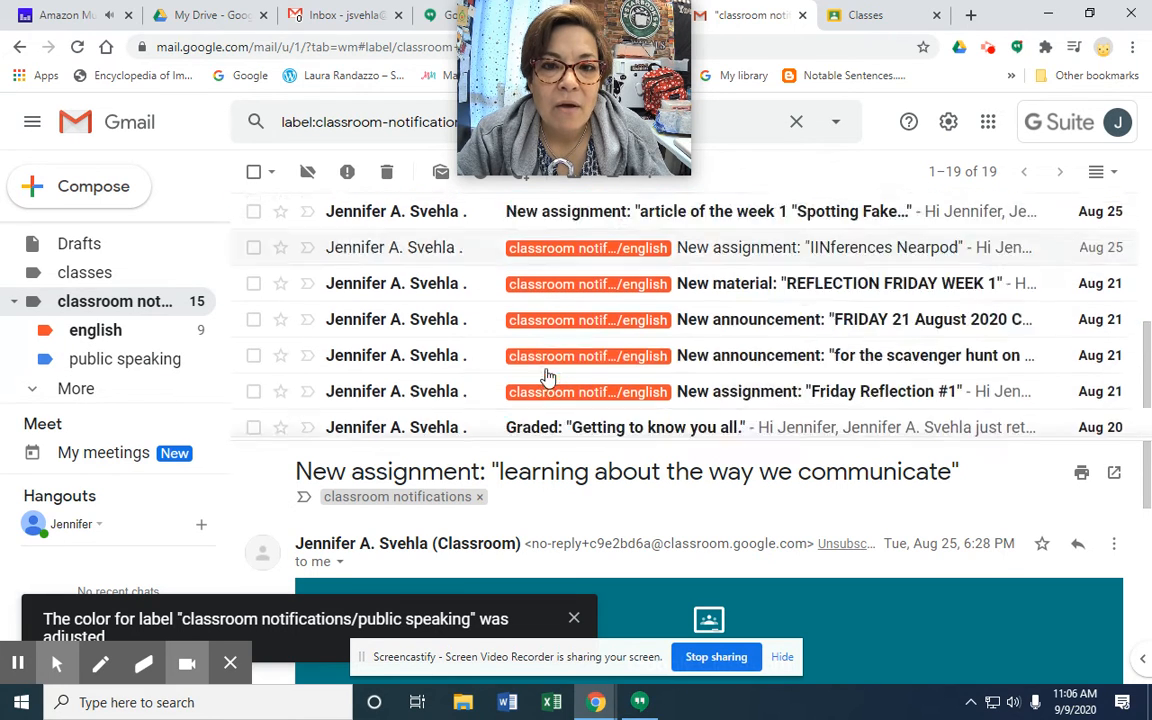
scroll(547, 377, up, 2)
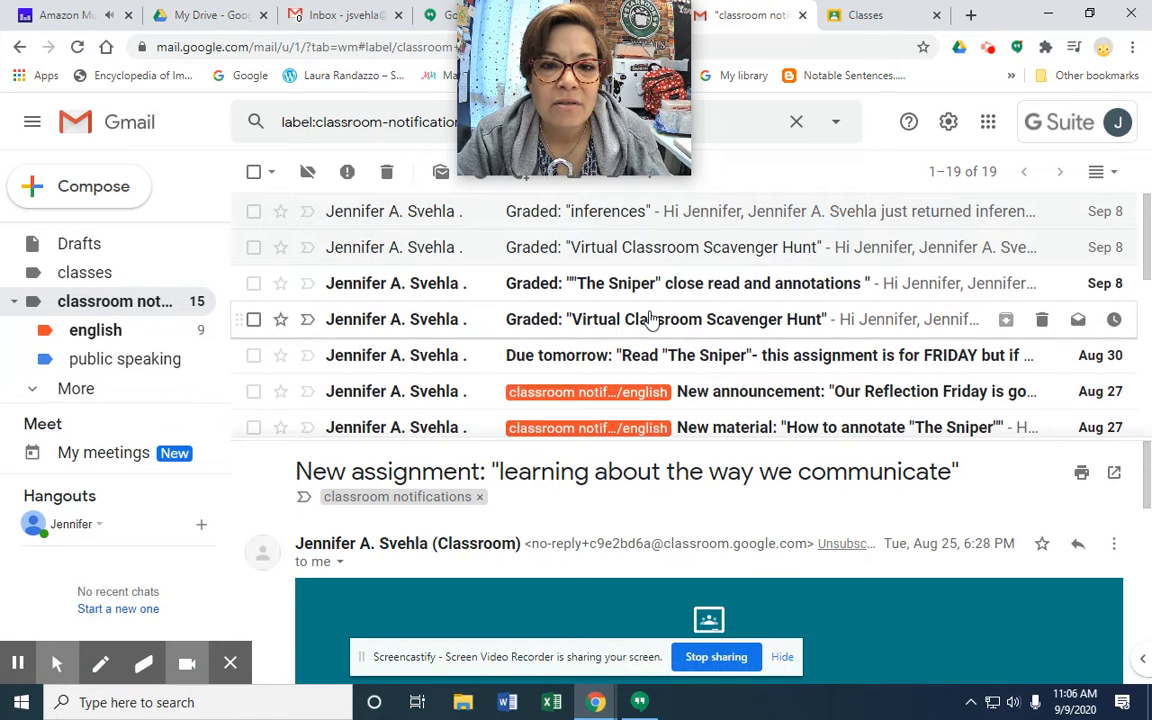
scroll(650, 318, down, 3)
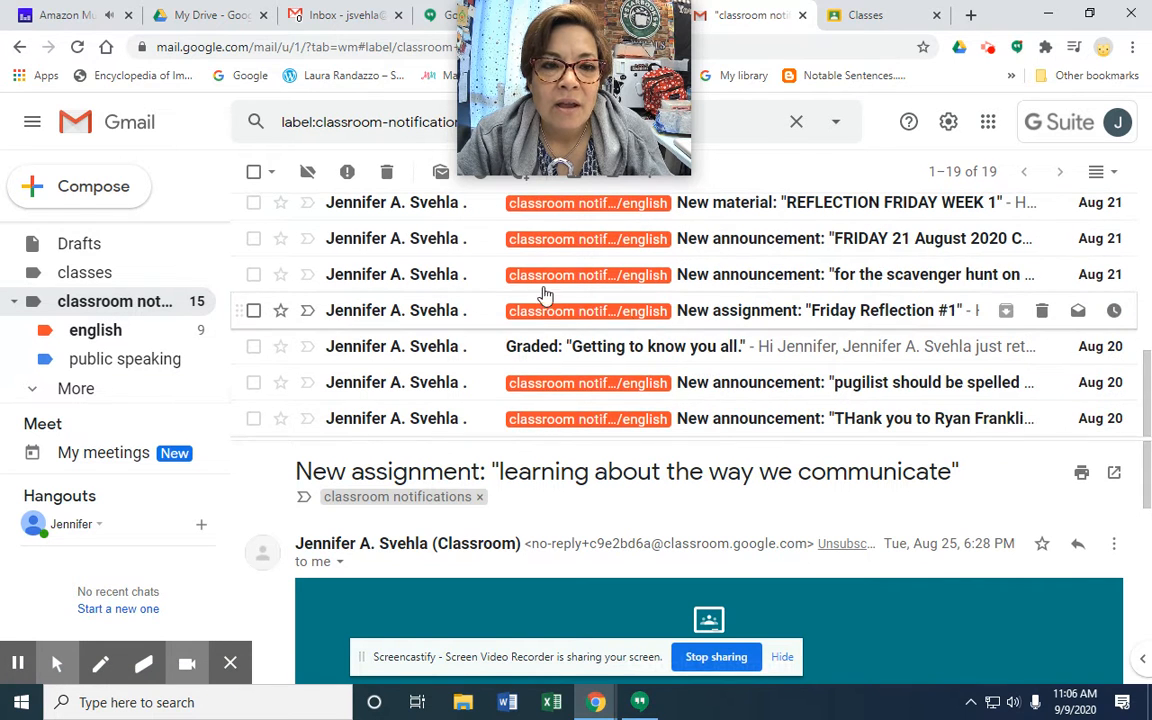
click(100, 358)
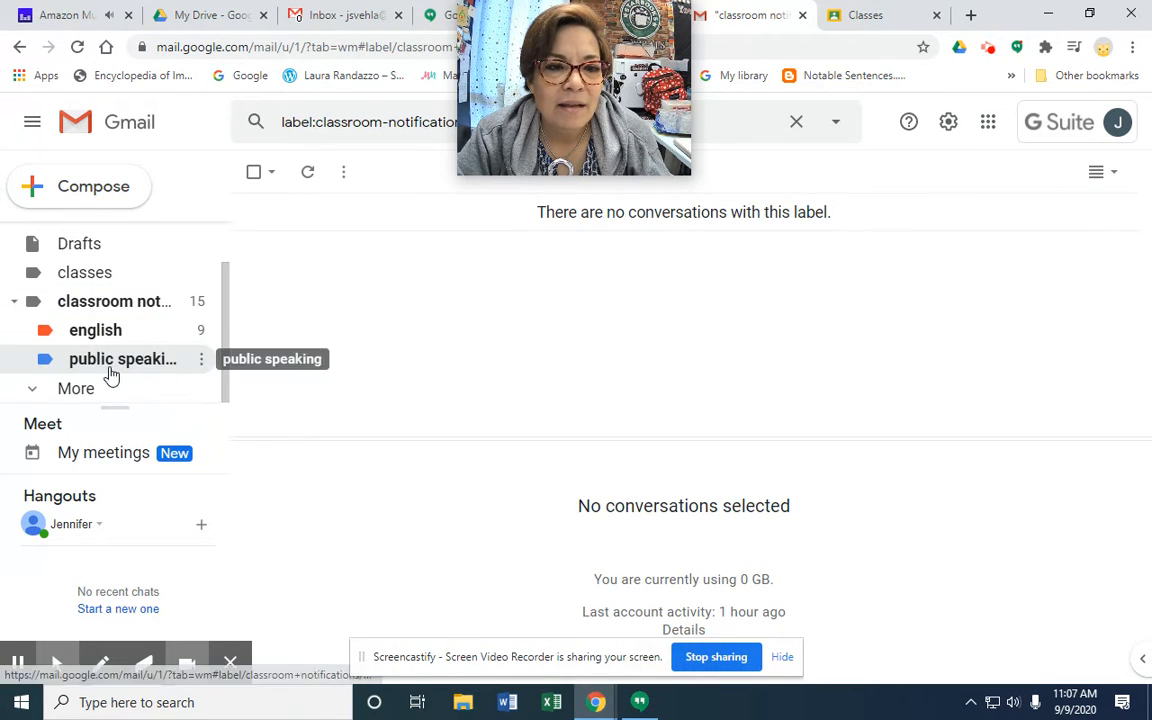
click(113, 332)
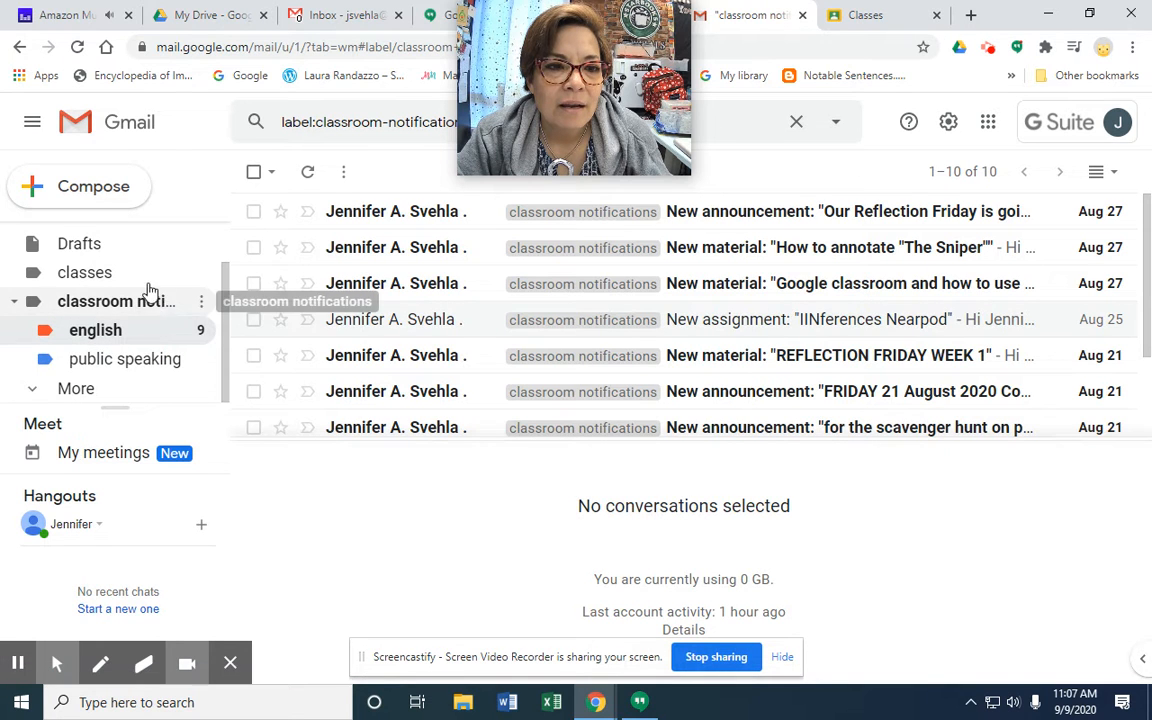
scroll(135, 300, up, 1)
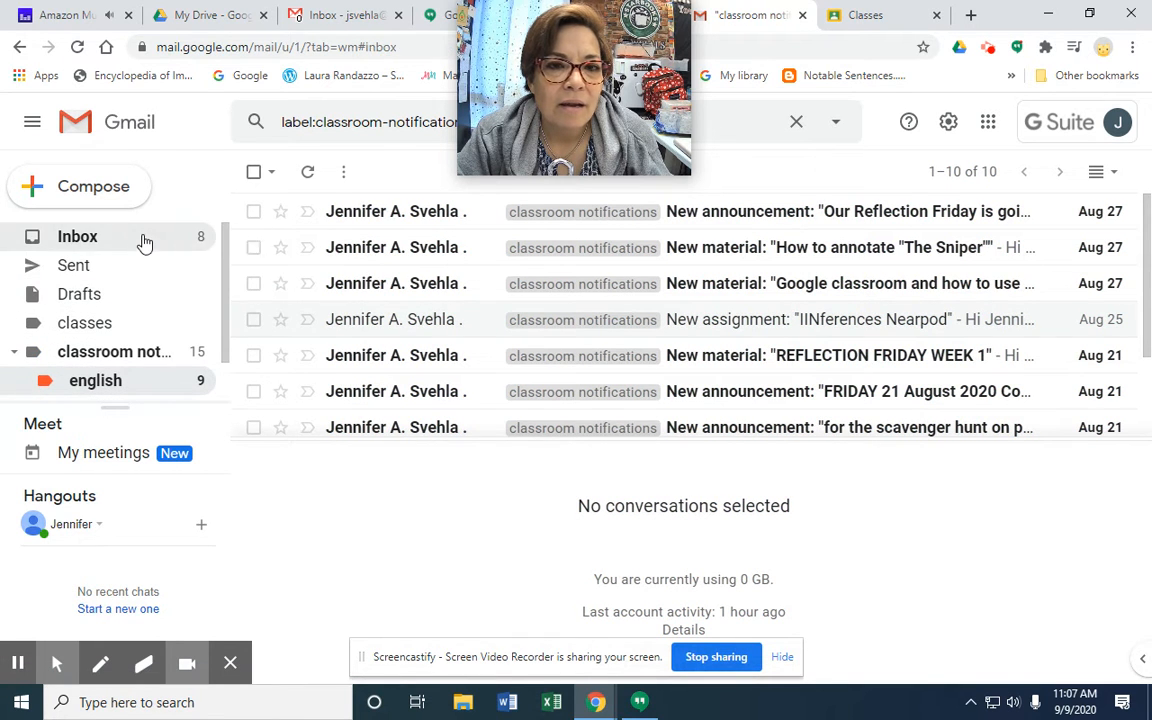
click(144, 240)
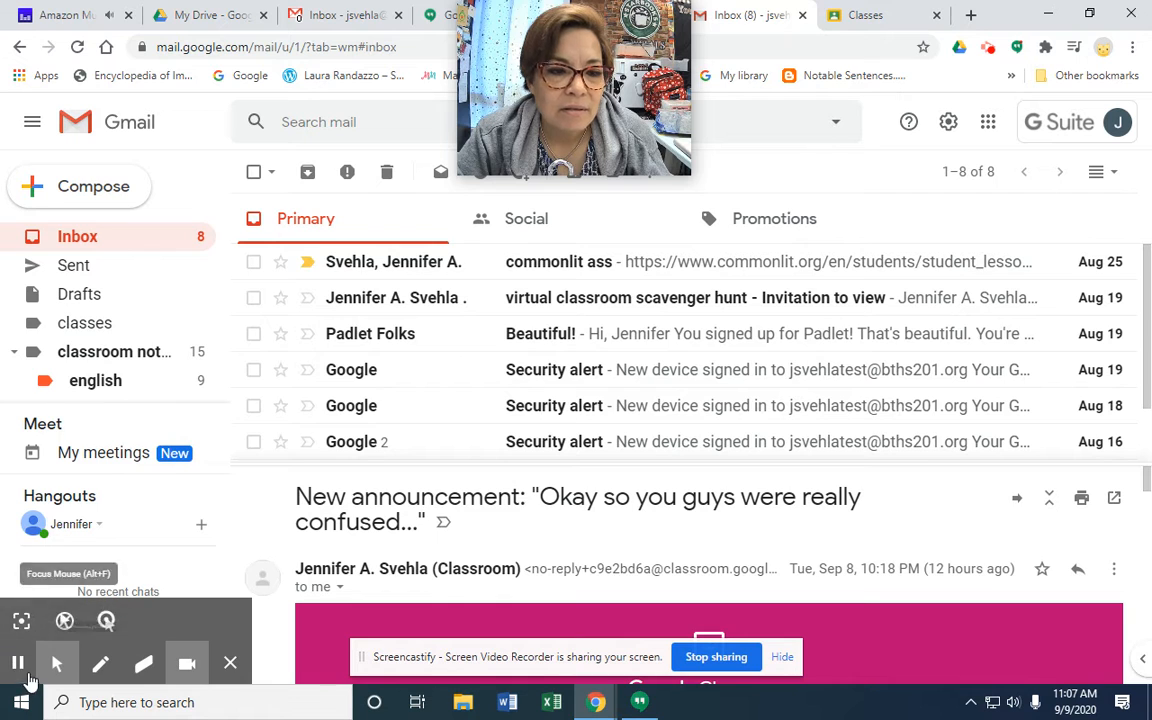
click(17, 664)
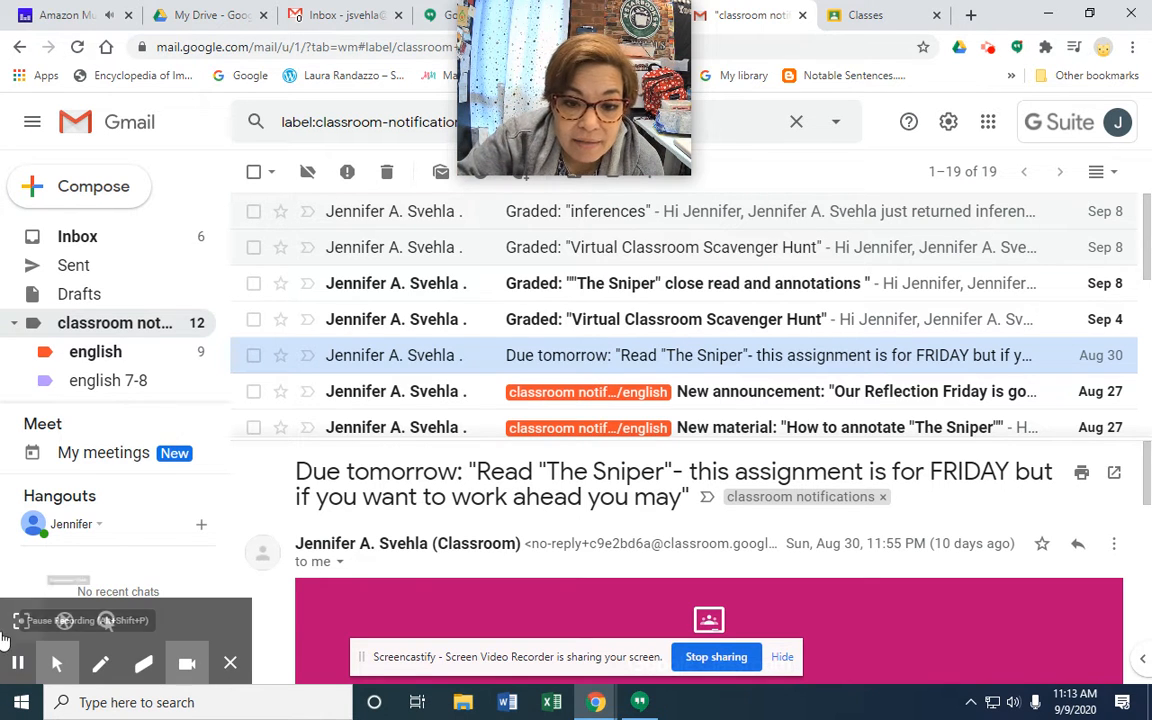
Examine which messages under "classroom notifications" carry the nested class labels and which do not, and return to the inbox
scroll(643, 287, down, 5)
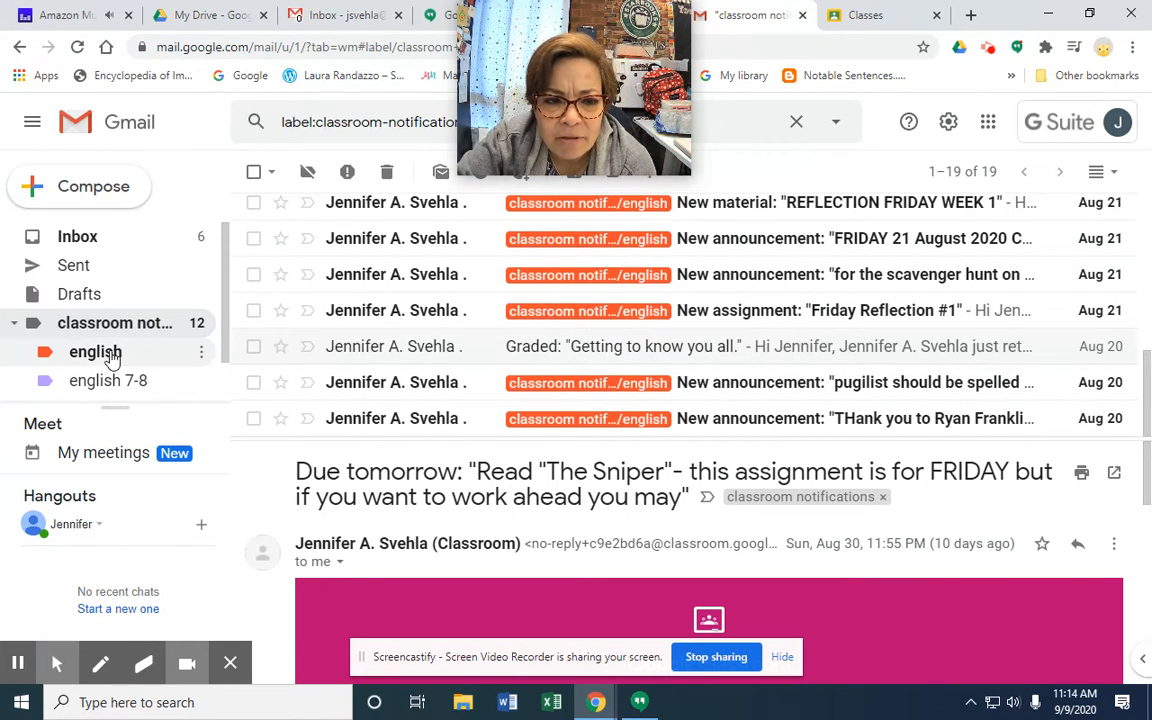
scroll(108, 345, down, 1)
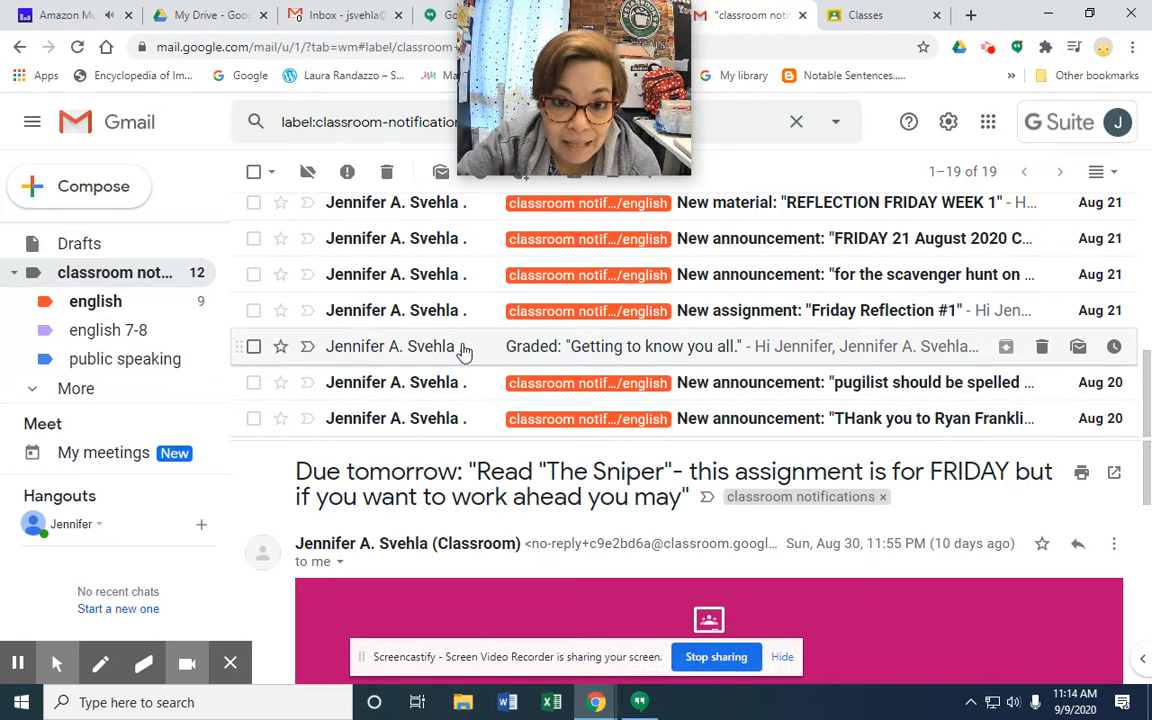
scroll(480, 345, up, 2)
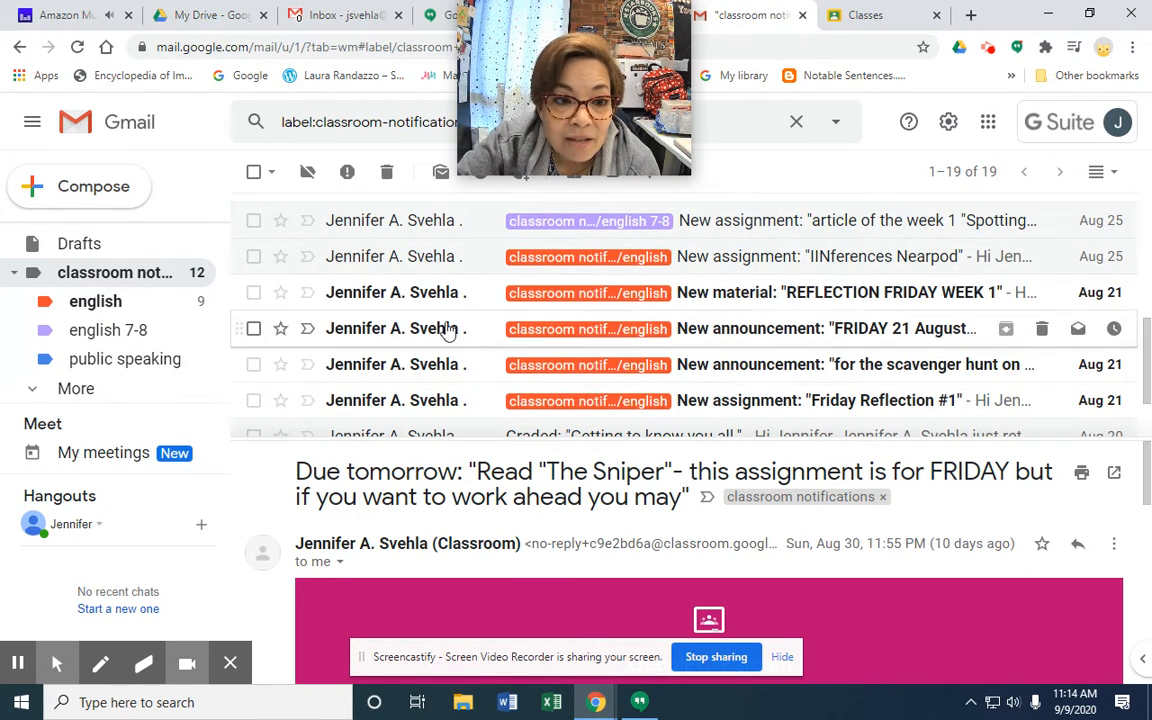
scroll(640, 340, up, 4)
scroll(620, 300, down, 3)
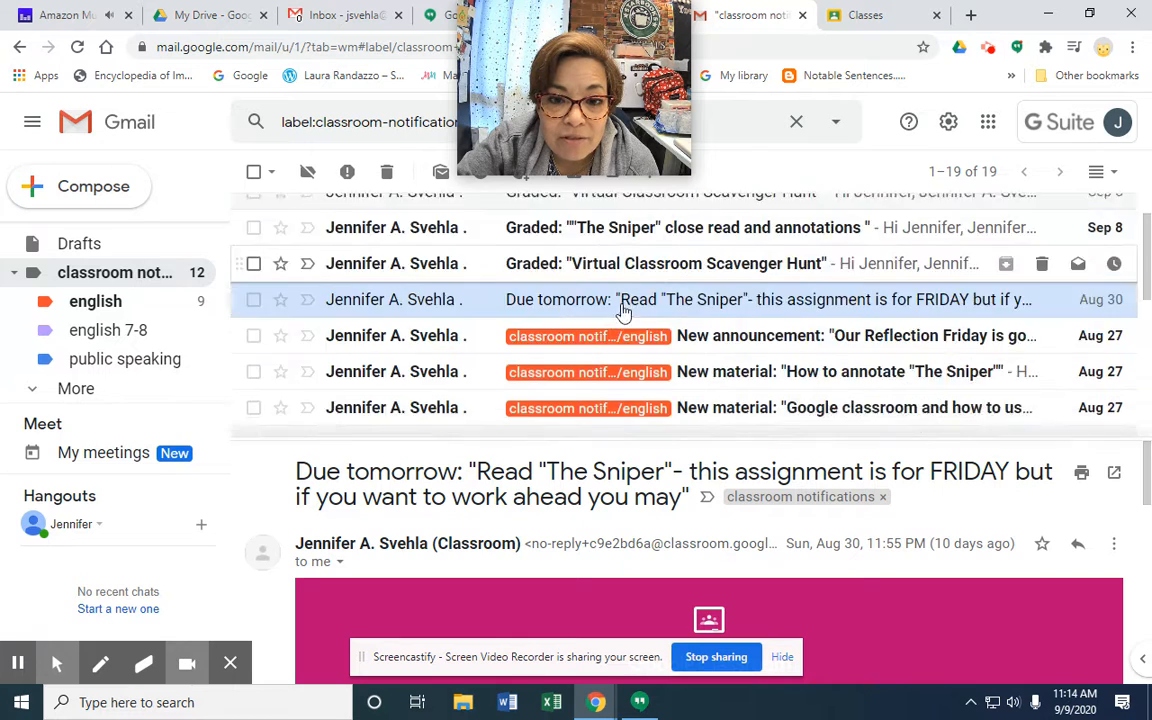
scroll(604, 255, up, 2)
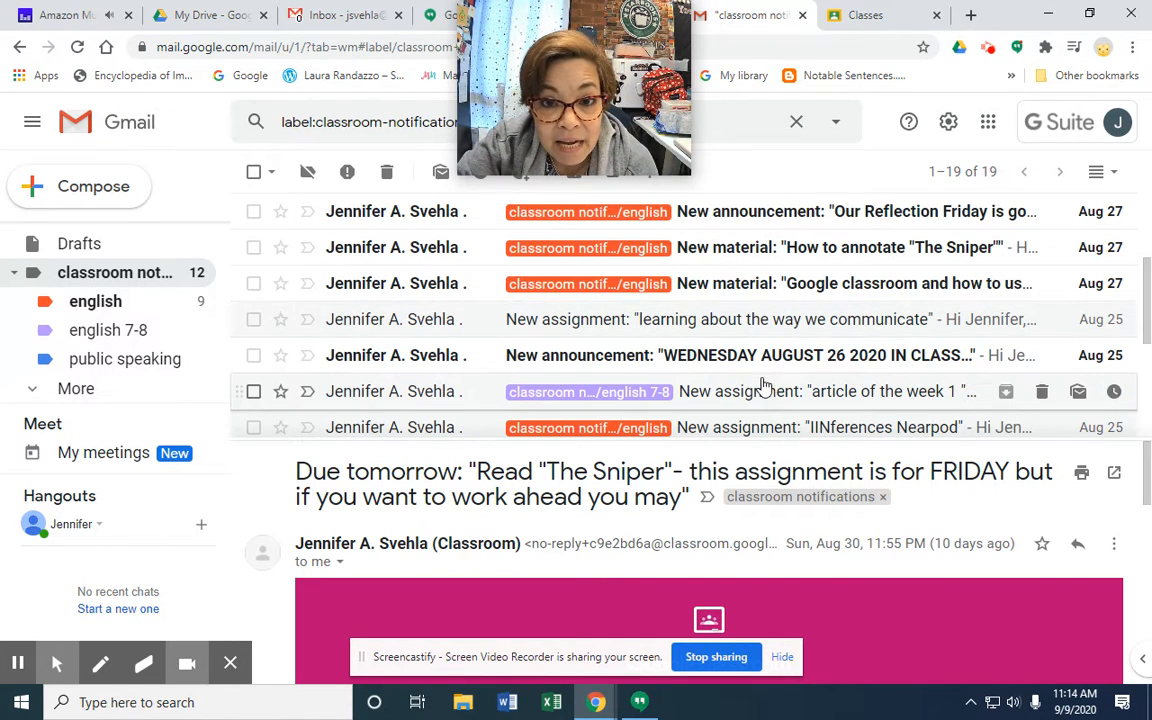
scroll(748, 368, up, 2)
scroll(745, 367, down, 1)
scroll(745, 367, down, 4)
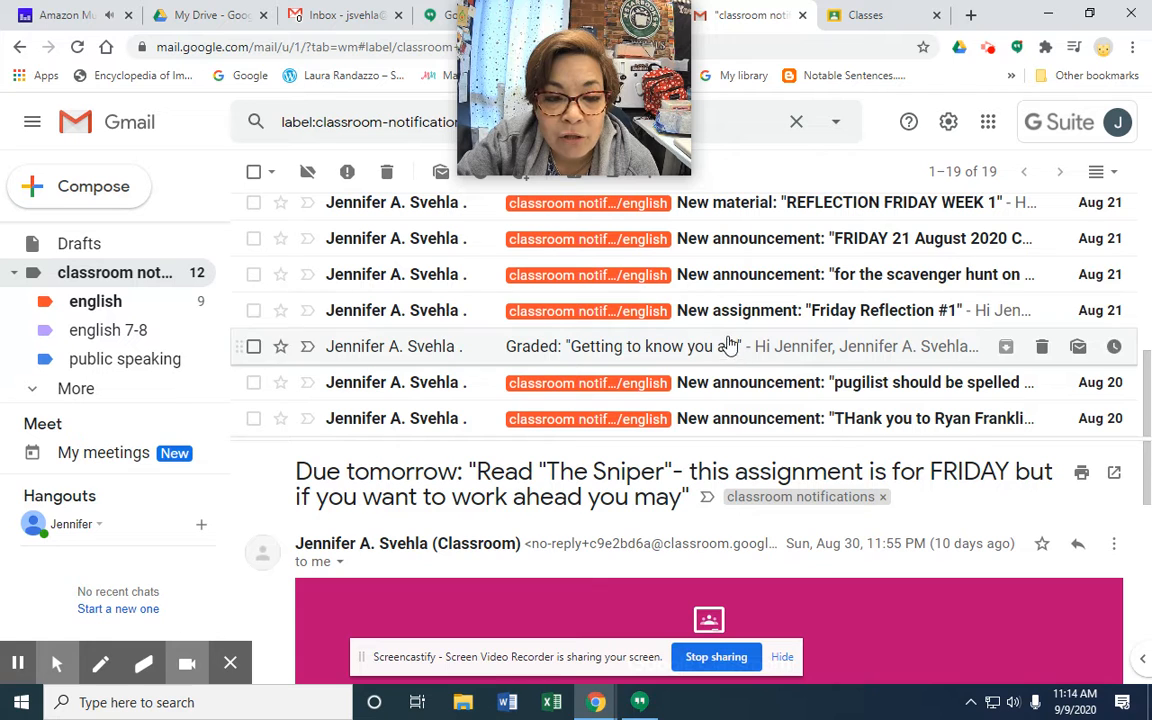
scroll(720, 334, up, 1)
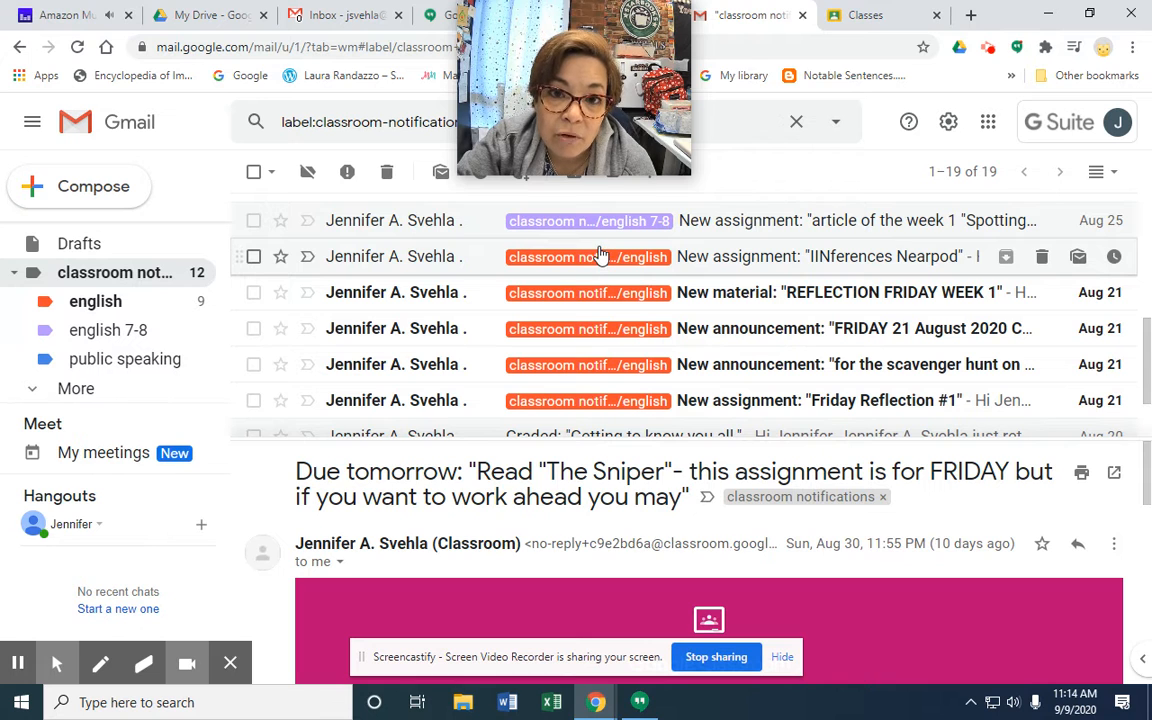
scroll(726, 306, up, 2)
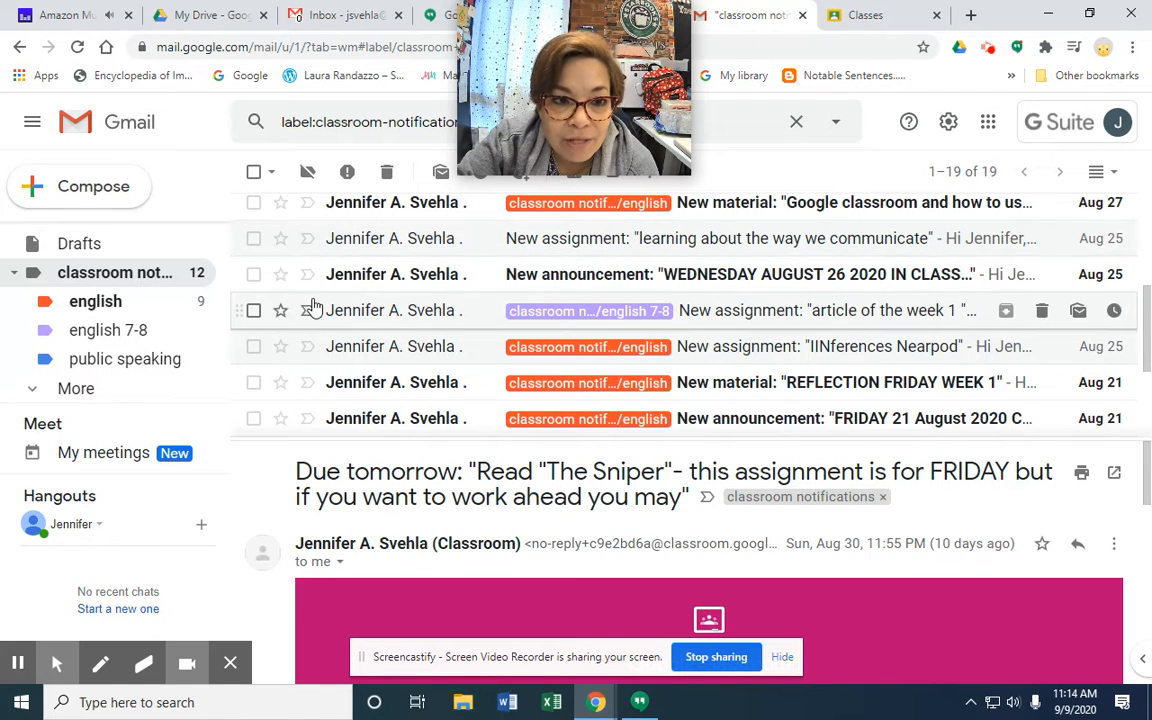
scroll(566, 288, down, 3)
scroll(540, 283, up, 5)
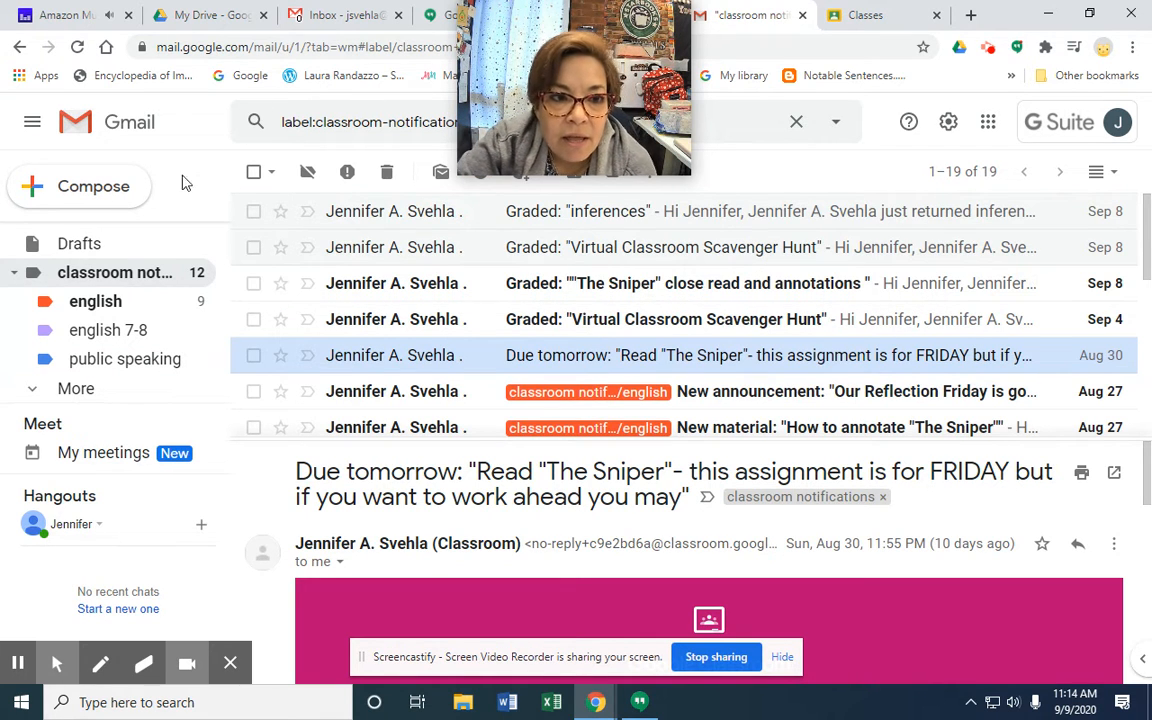
scroll(113, 293, up, 1)
click(90, 238)
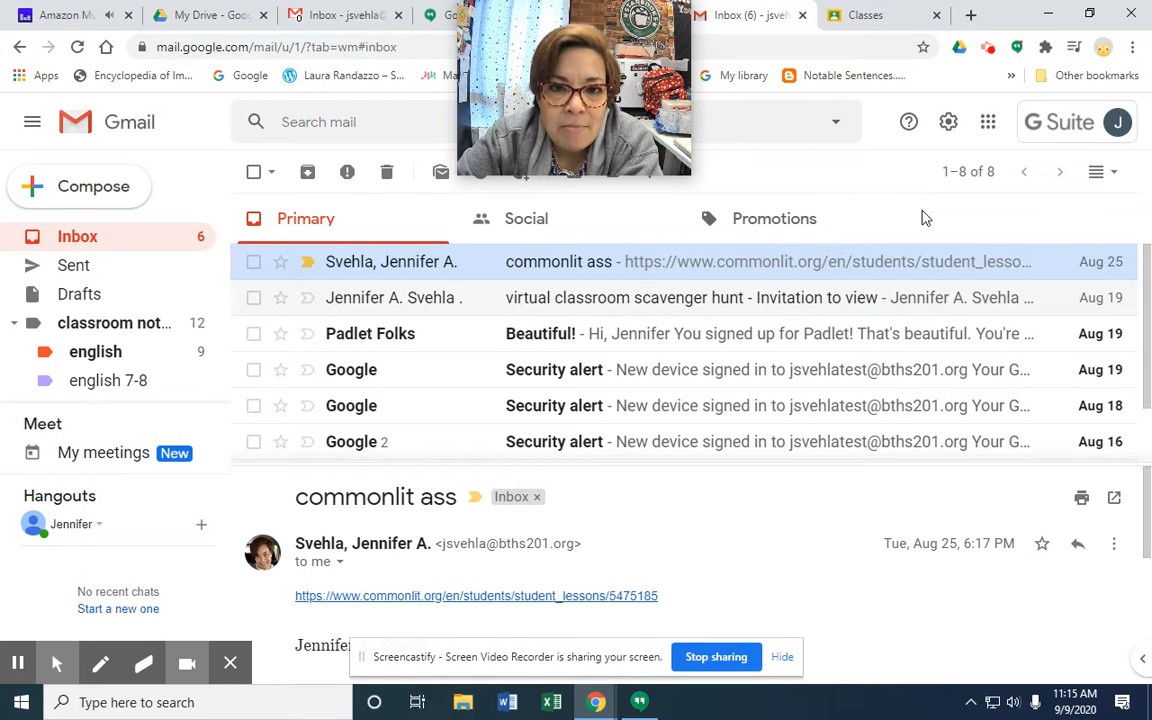
Look through the label list and the "announcements" label in the other Gmail account, and return to the first account's inbox
click(345, 15)
scroll(145, 333, down, 5)
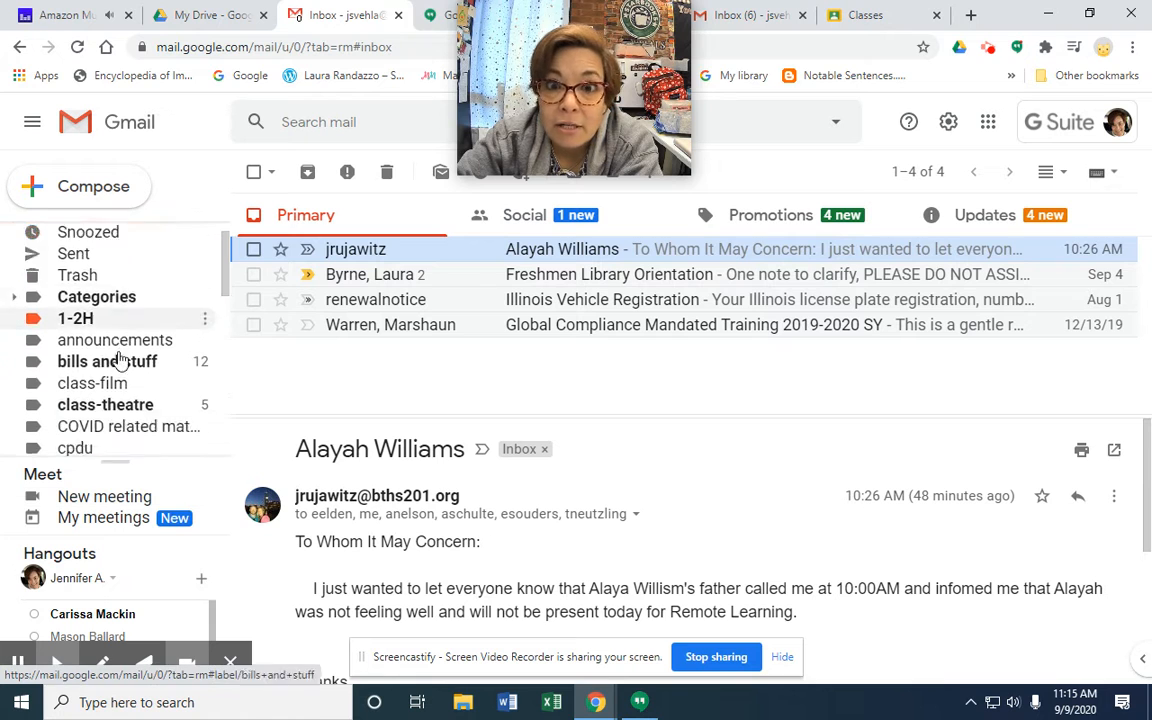
scroll(123, 385, down, 2)
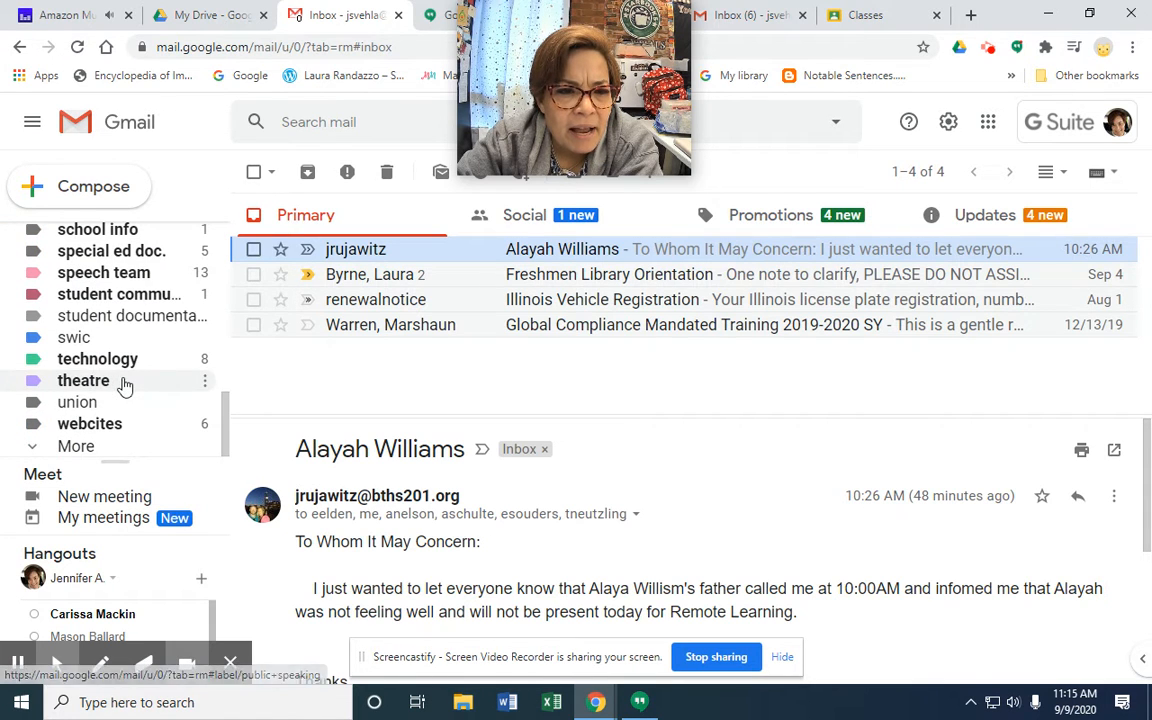
scroll(141, 383, up, 1)
scroll(138, 375, up, 8)
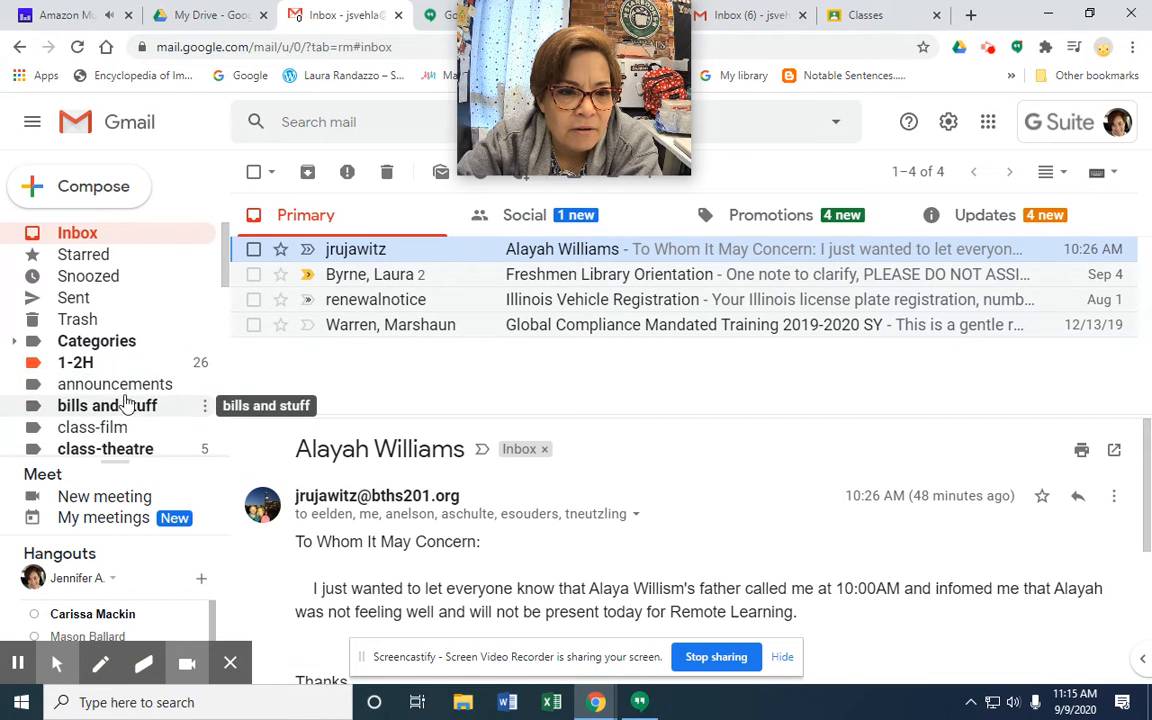
click(121, 385)
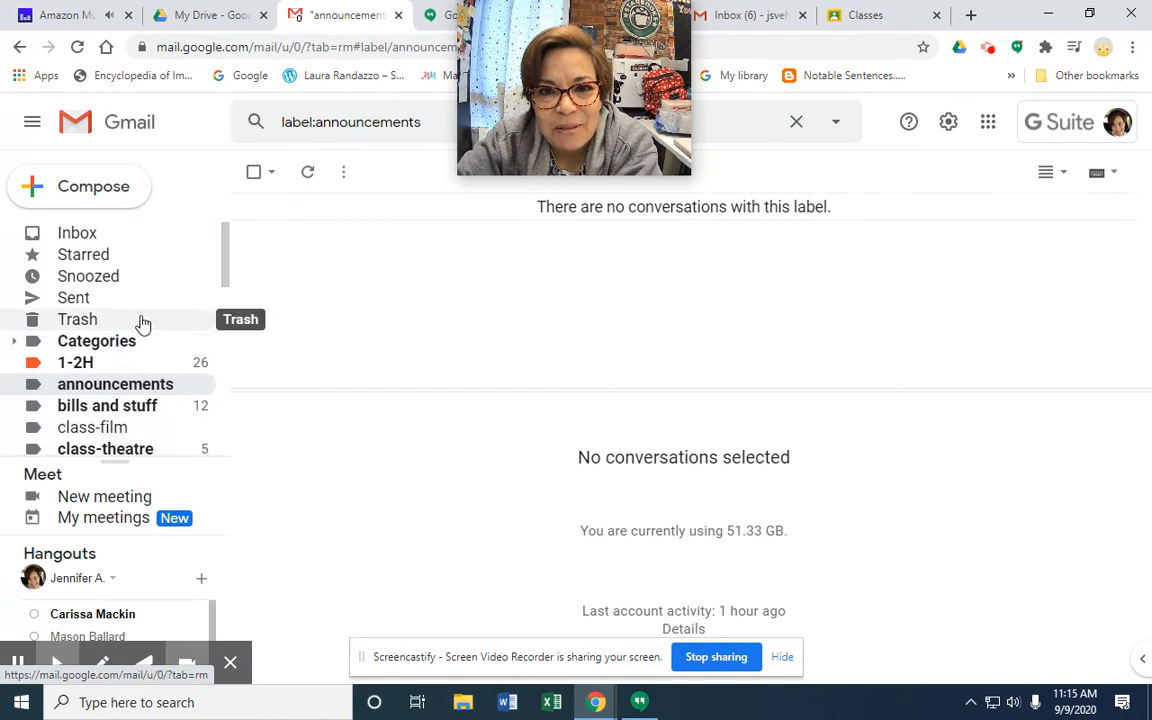
click(80, 233)
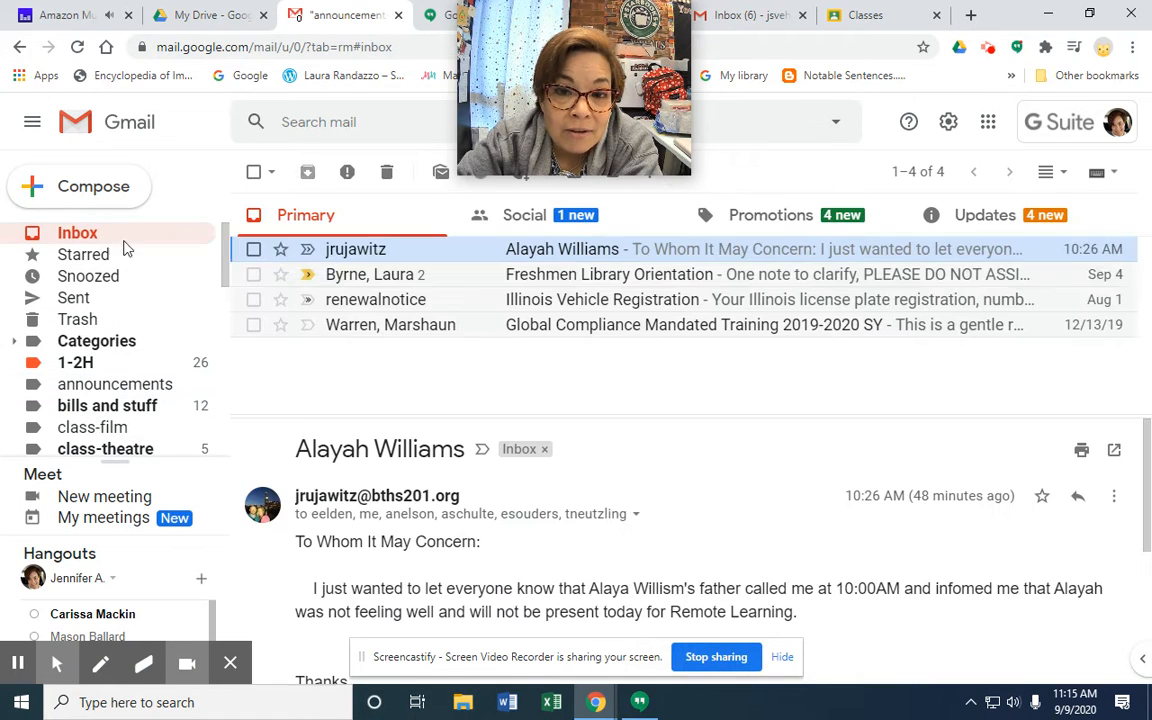
click(745, 15)
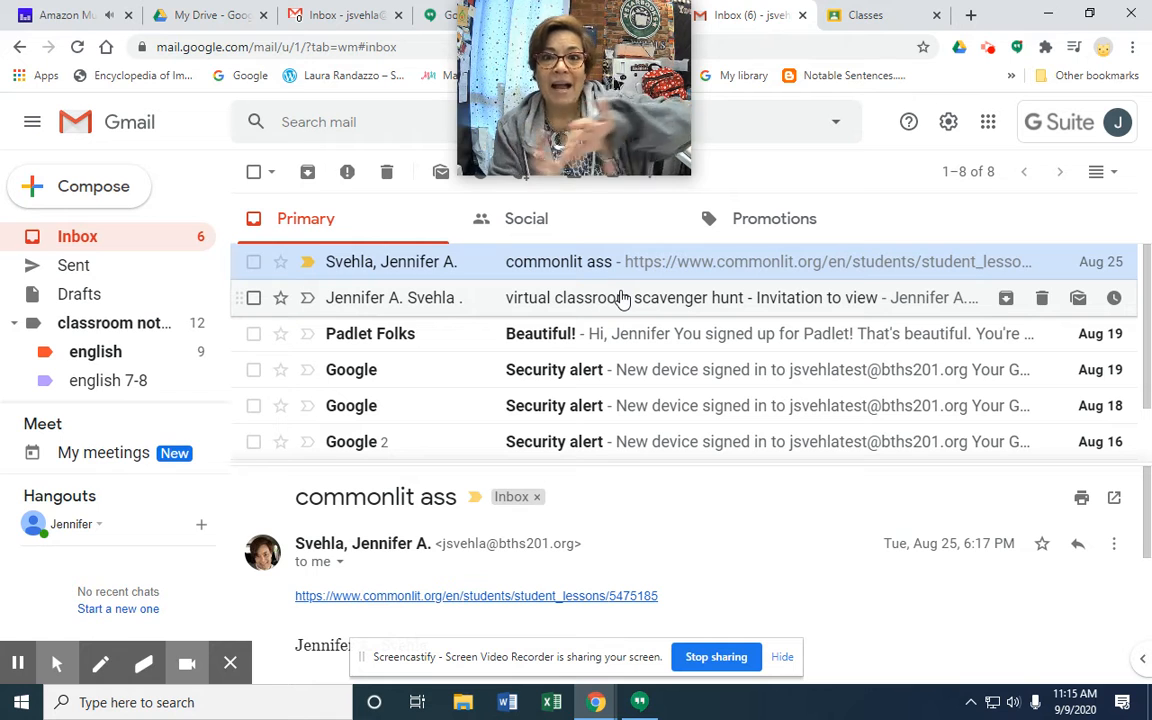